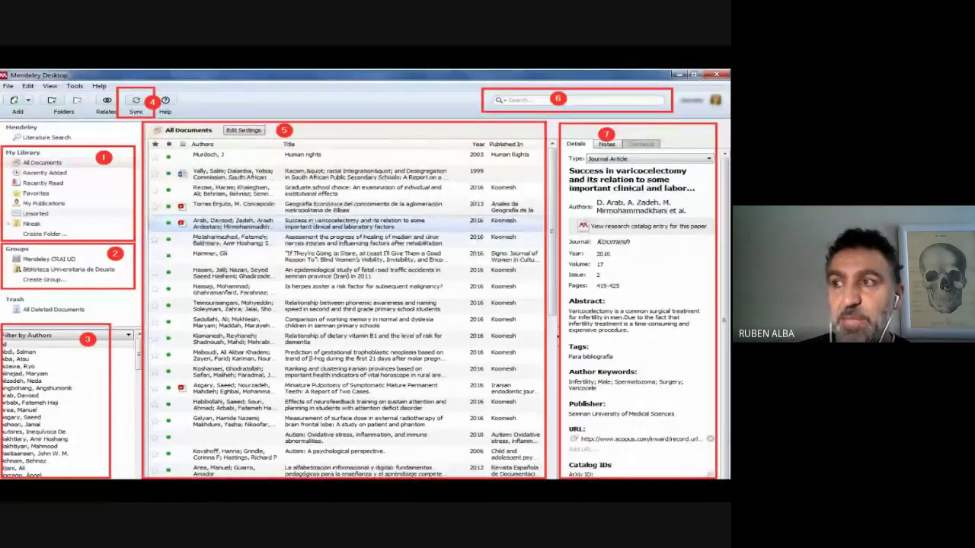
Step: Advance through the Mendeley web library, Word citation and Bibliografía slides to the closing slide
{"action": "key", "text": "Right"}
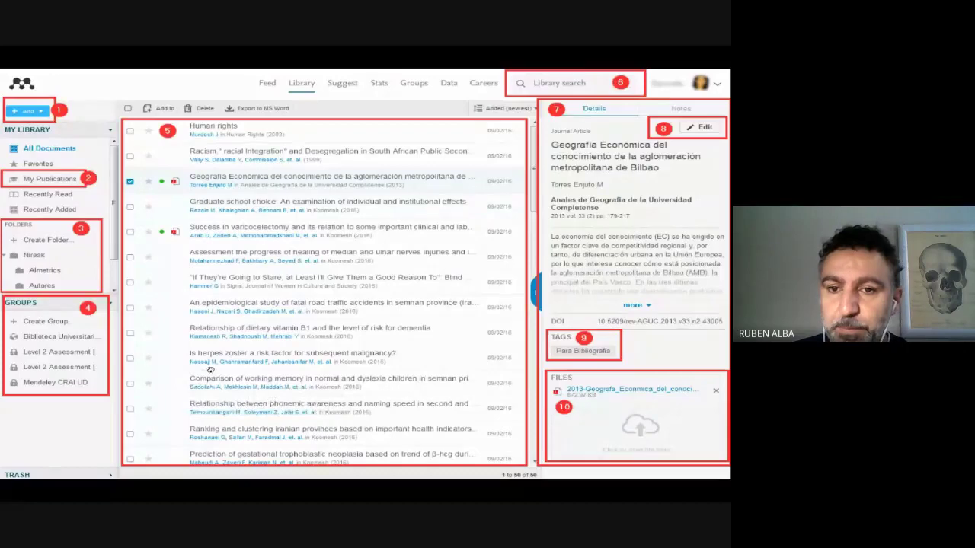
{"action": "key", "text": "Right"}
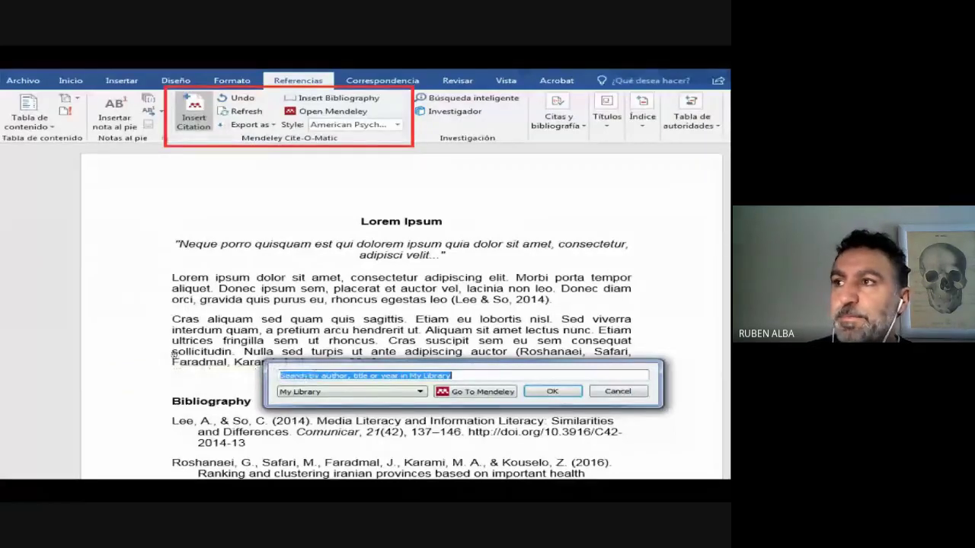
{"action": "key", "text": "Right"}
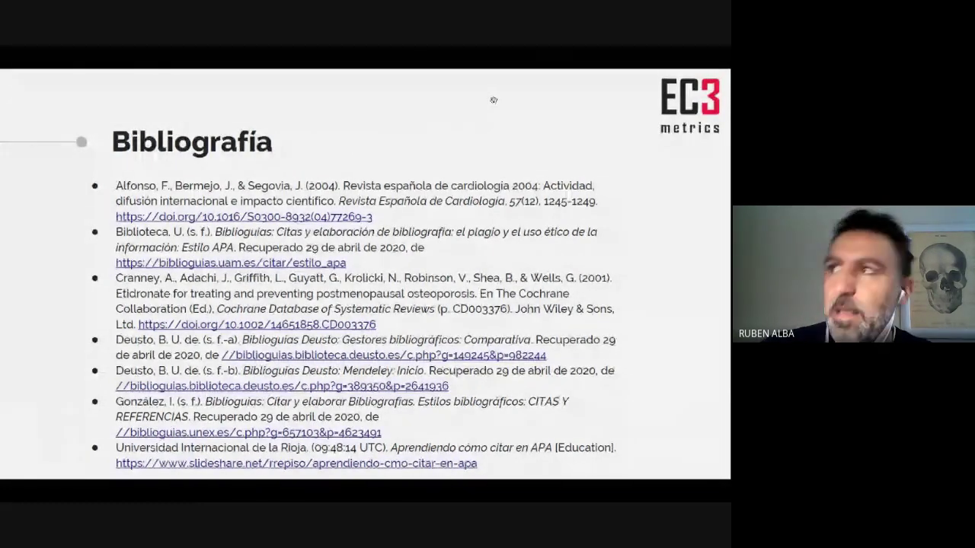
{"action": "left_click", "coordinate": [495, 206]}
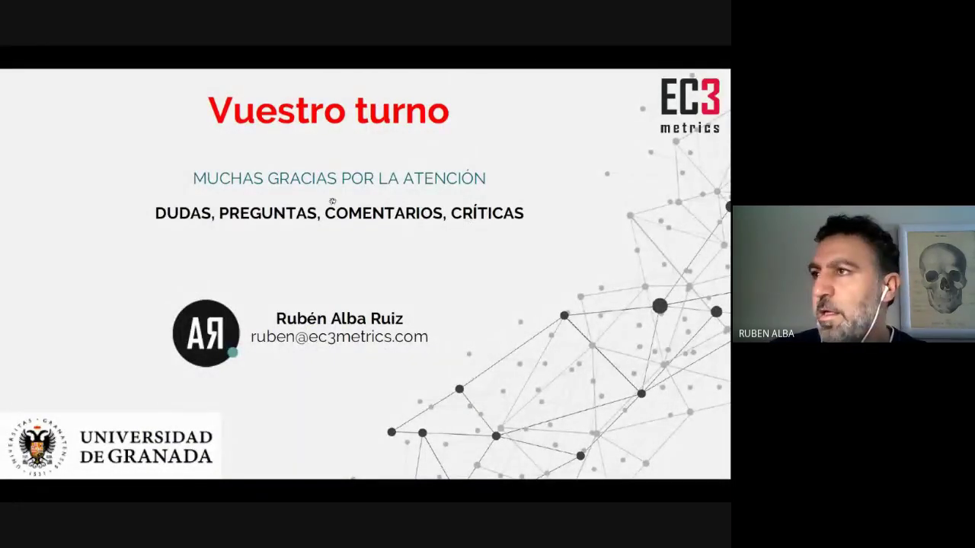
Step: Return to the Bibliografía slide, exit full-screen mode and close Acrobat
{"action": "key", "text": "Left"}
{"action": "key", "text": "Escape"}
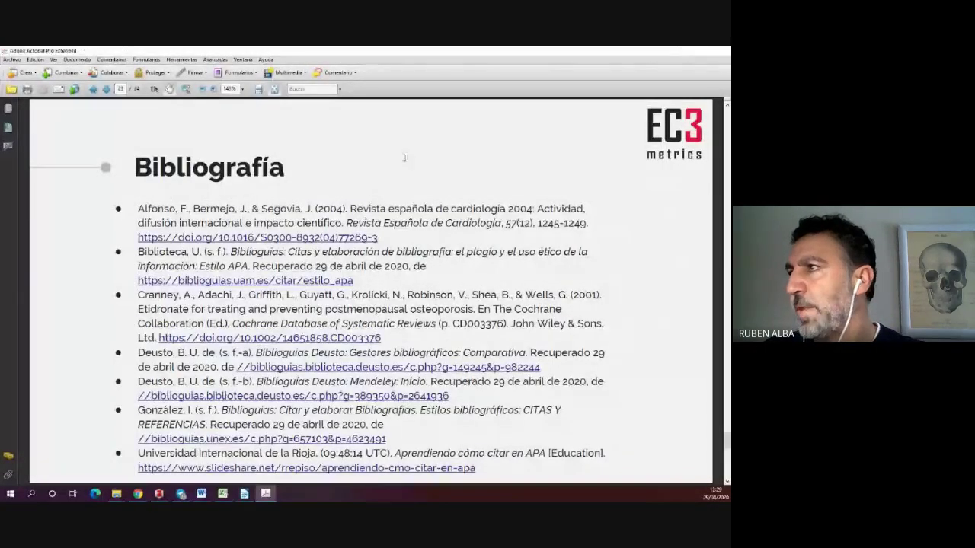
{"action": "left_click", "coordinate": [719, 50]}
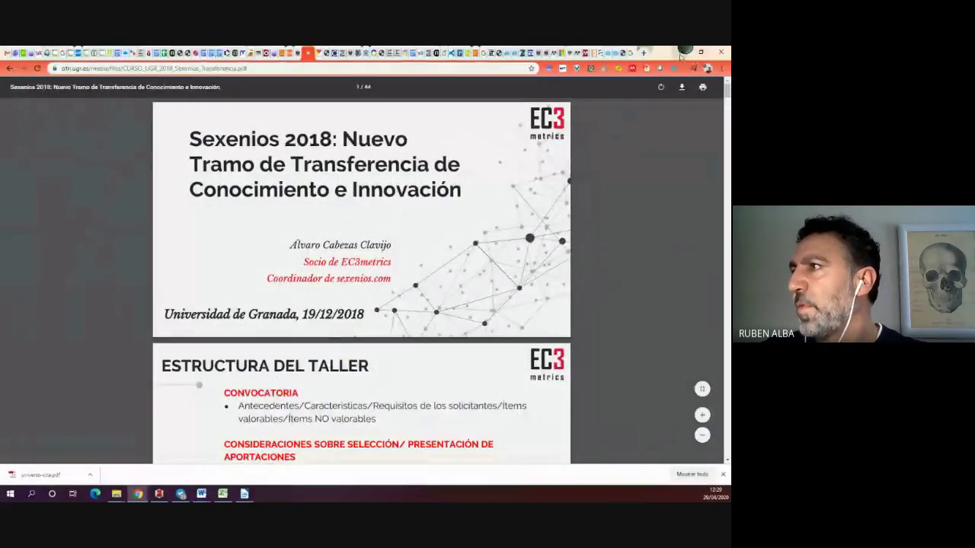
Step: Arrange the Mendeley Desktop and Reference Manager shortcuts side by side at the desktop top, then return to Chrome
{"action": "left_click", "coordinate": [681, 53]}
{"action": "left_click", "coordinate": [680, 52]}
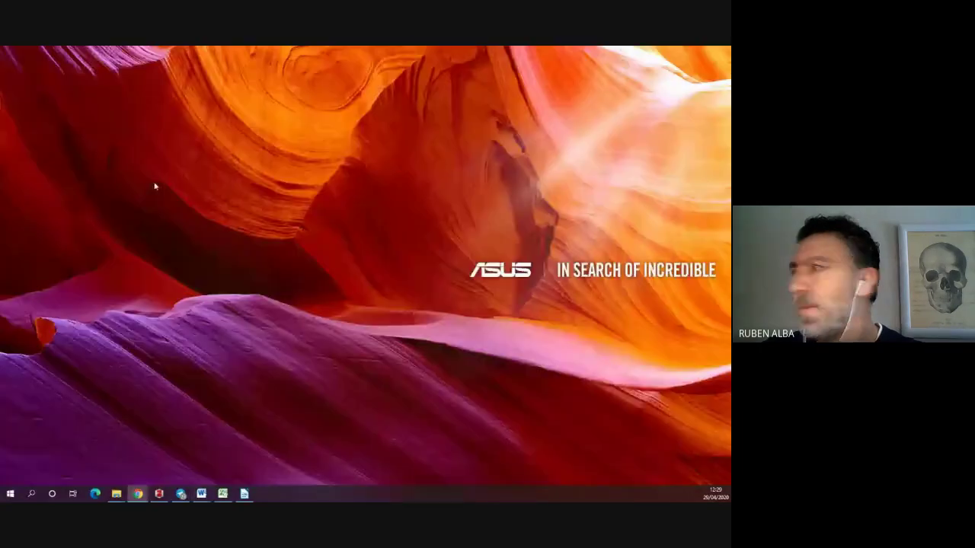
{"action": "left_click_drag", "start_coordinate": [47, 346], "coordinate": [231, 180]}
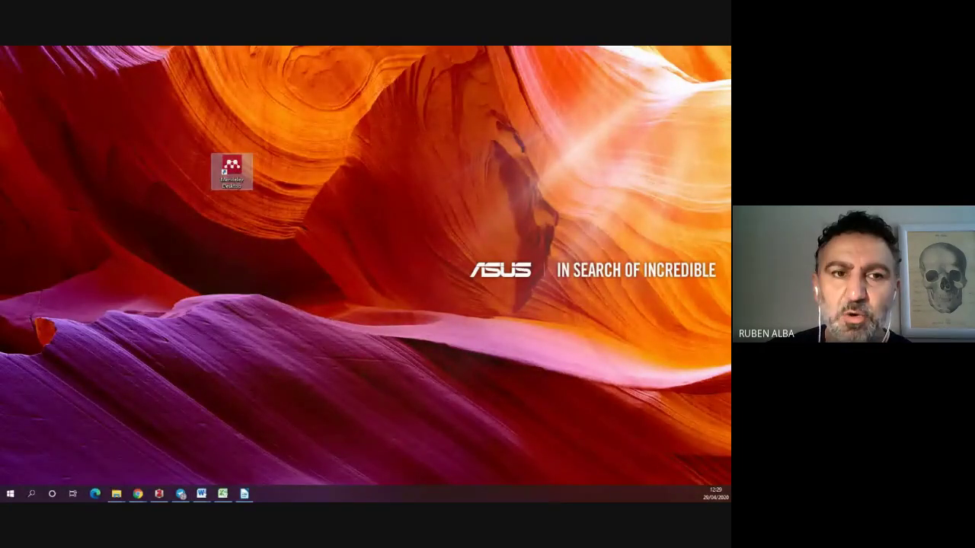
{"action": "left_click_drag", "start_coordinate": [153, 335], "coordinate": [418, 179]}
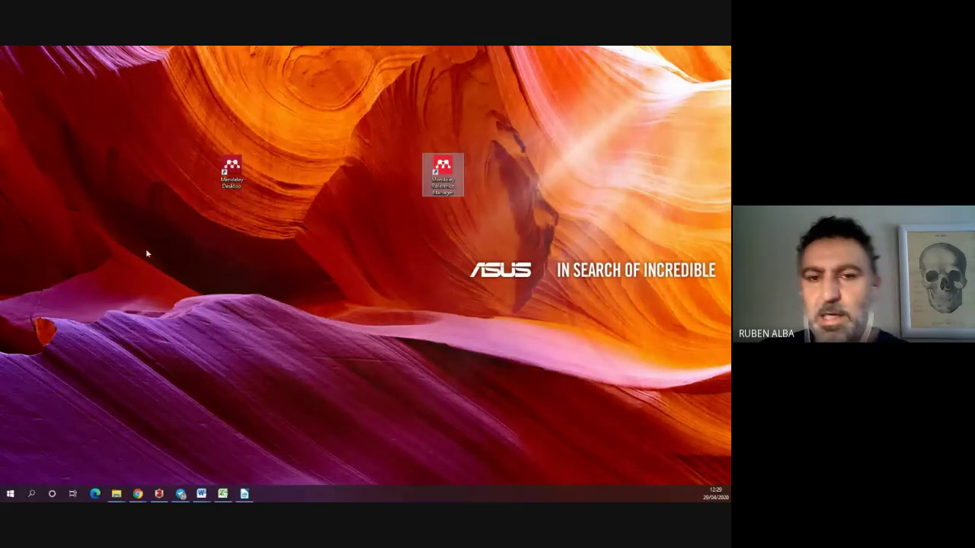
{"action": "left_click", "coordinate": [231, 172]}
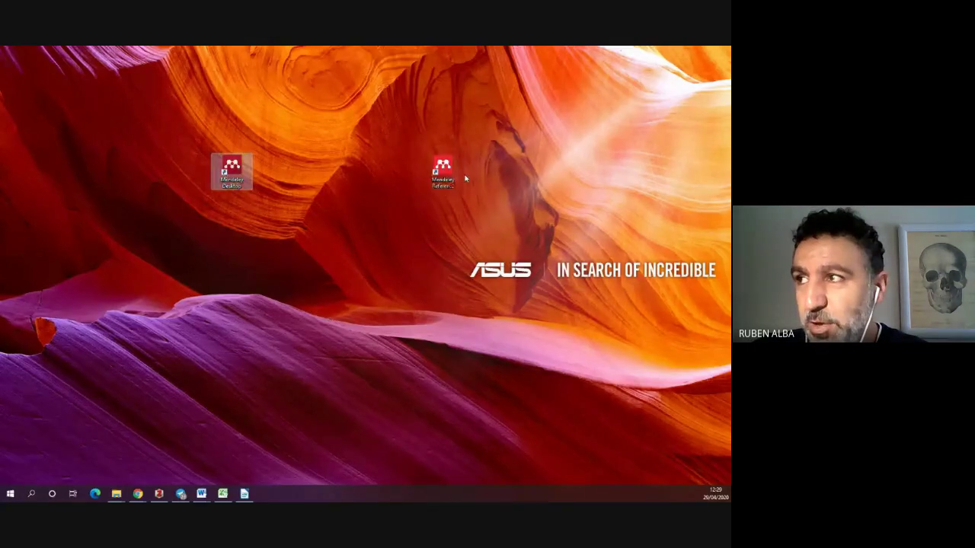
{"action": "left_click", "coordinate": [448, 173]}
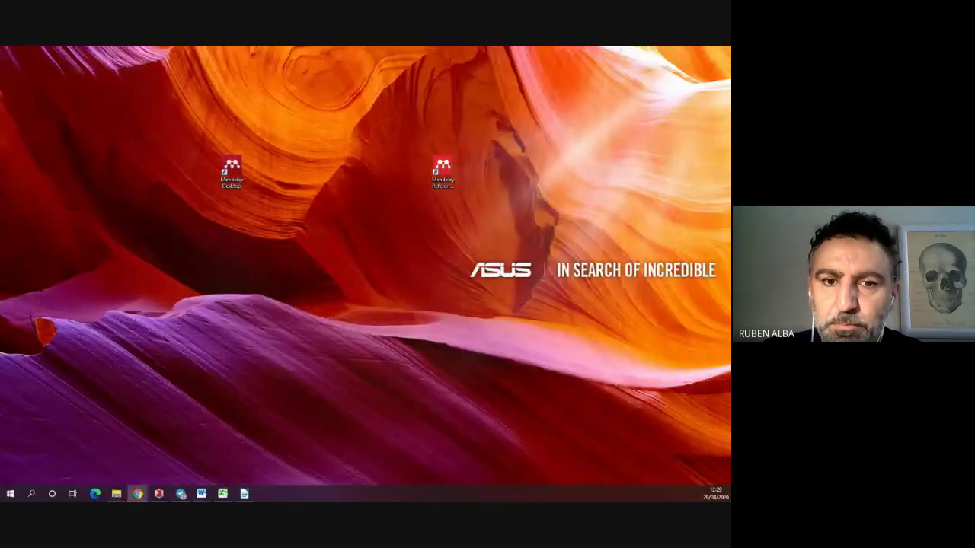
{"action": "key", "text": "alt+Tab"}
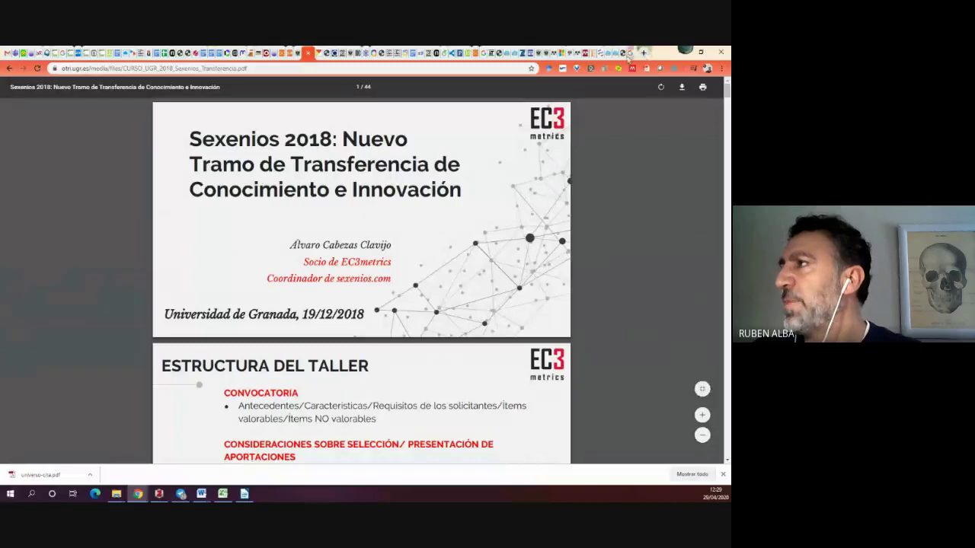
Step: Load the Mendeley newsfeed by entering 'mendel' in the address bar, then minimize Chrome
{"action": "left_click", "coordinate": [635, 53]}
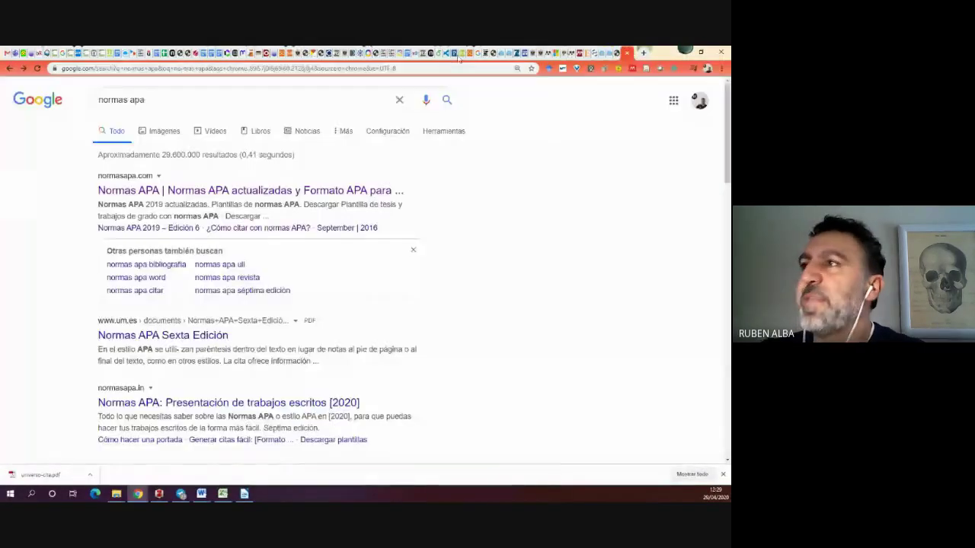
{"action": "left_click", "coordinate": [420, 67]}
{"action": "type", "text": "mendeley"}
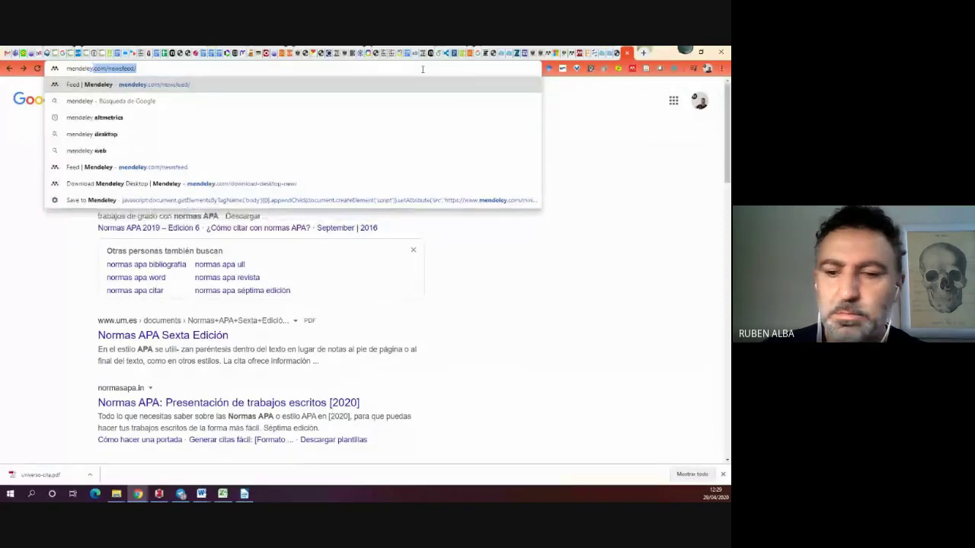
{"action": "key", "text": "Return"}
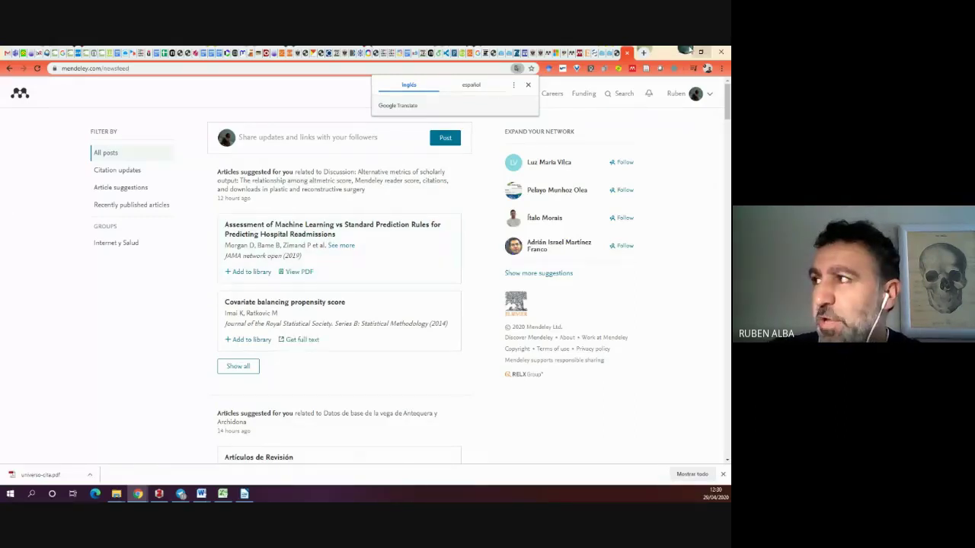
{"action": "left_click", "coordinate": [683, 51]}
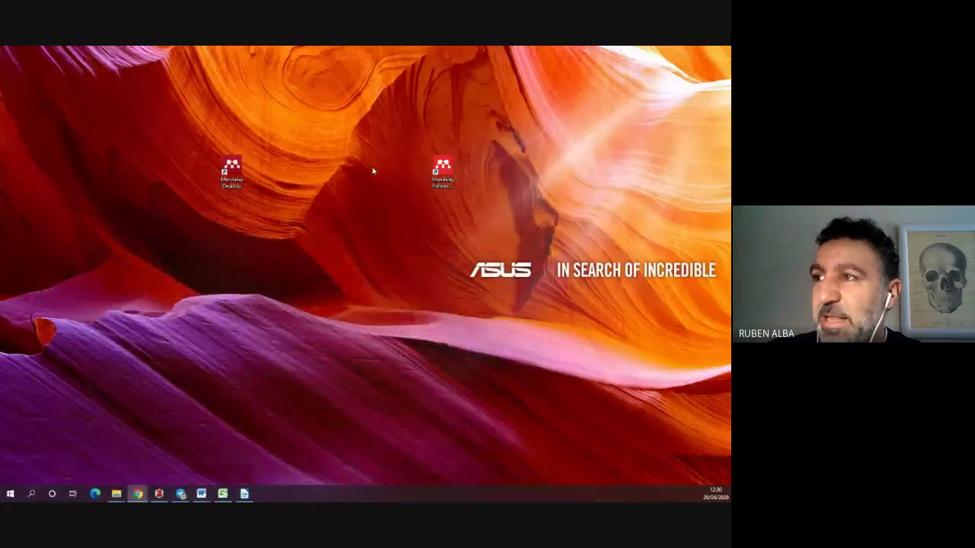
Step: Launch Mendeley Desktop from its desktop shortcut
{"action": "left_click", "coordinate": [234, 186]}
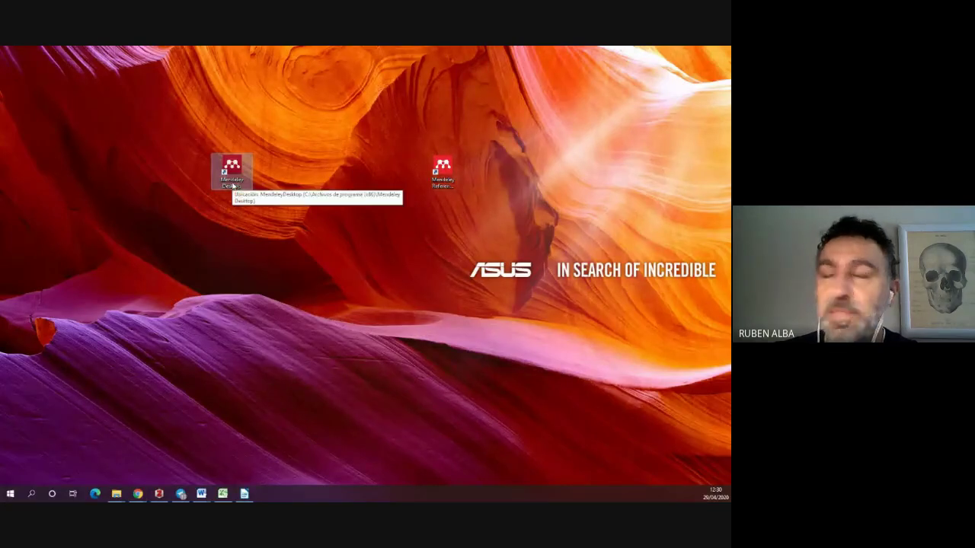
{"action": "left_click", "coordinate": [442, 189]}
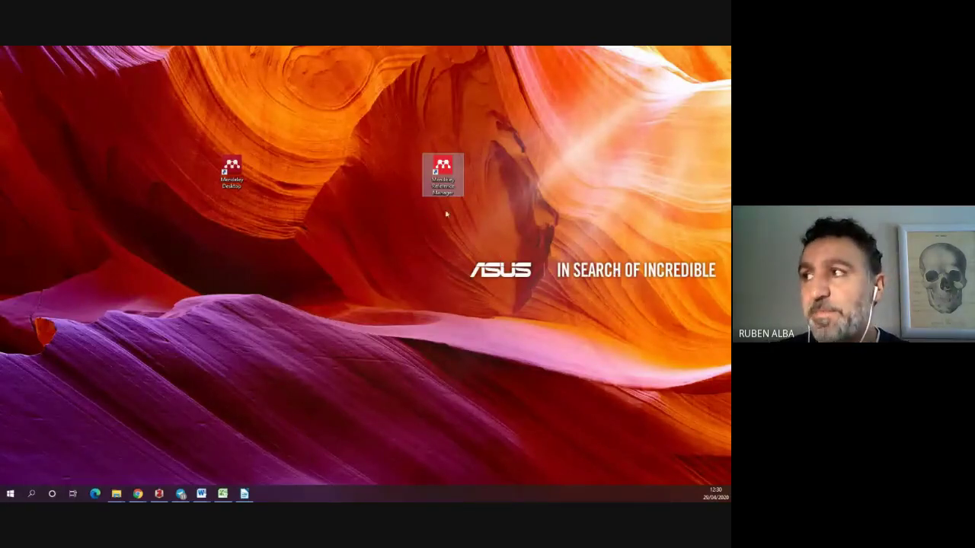
{"action": "left_click", "coordinate": [232, 169]}
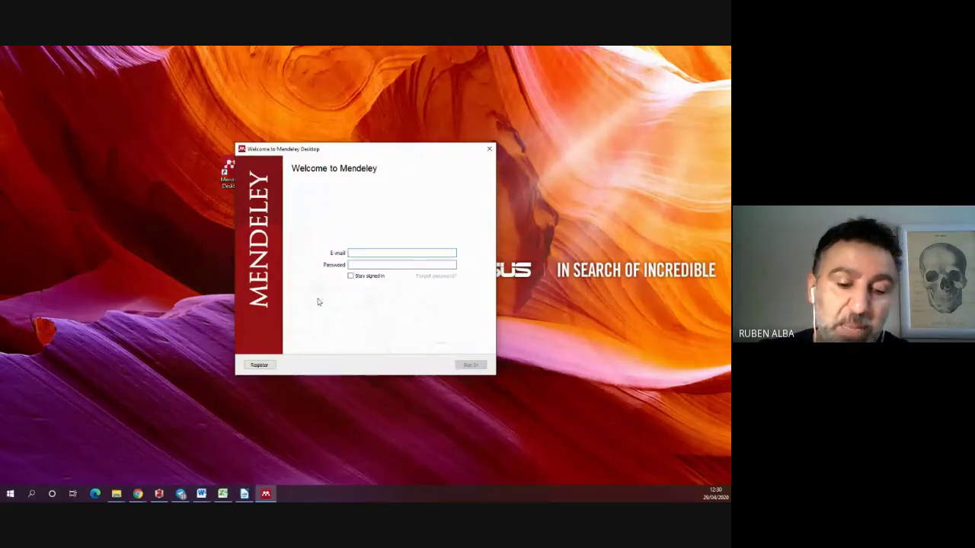
Step: Enter the account e-mail and password in the Welcome to Mendeley window and submit
{"action": "key", "text": "alt+Tab"}
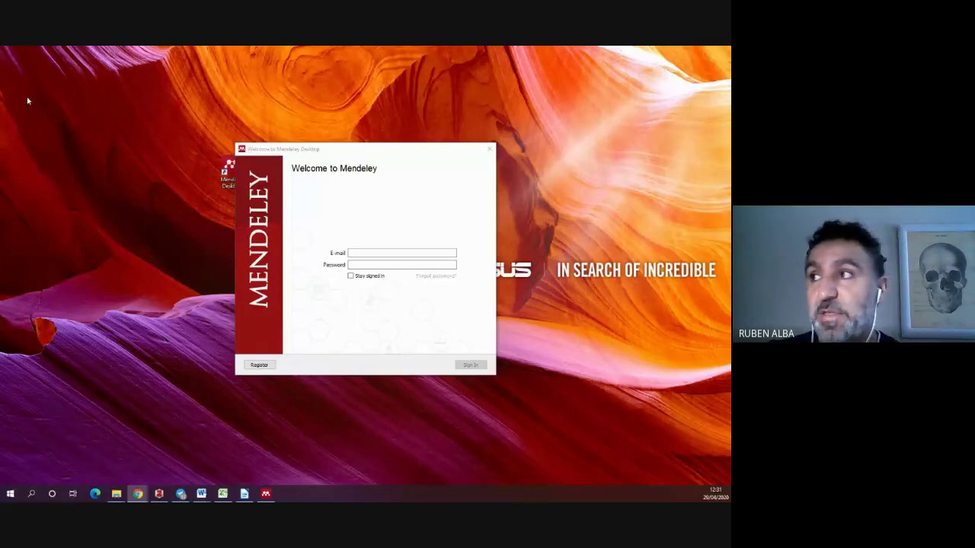
{"action": "left_click_drag", "start_coordinate": [346, 147], "coordinate": [247, 135]}
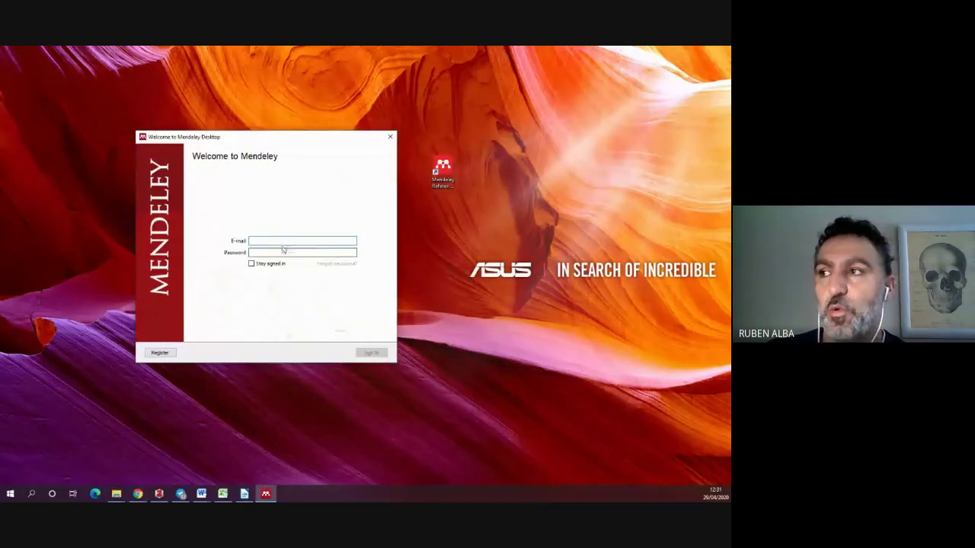
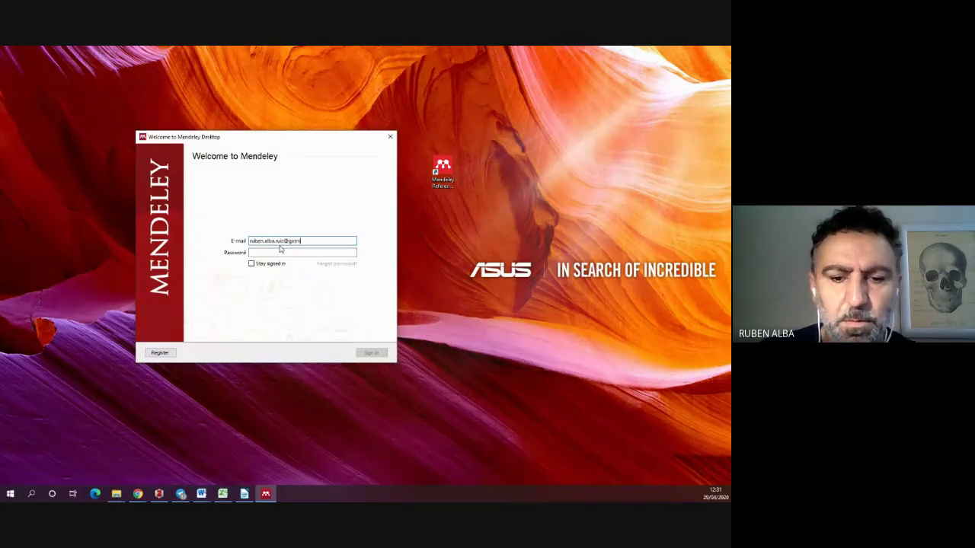
{"action": "left_click", "coordinate": [281, 252]}
{"action": "type", "text": "********"}
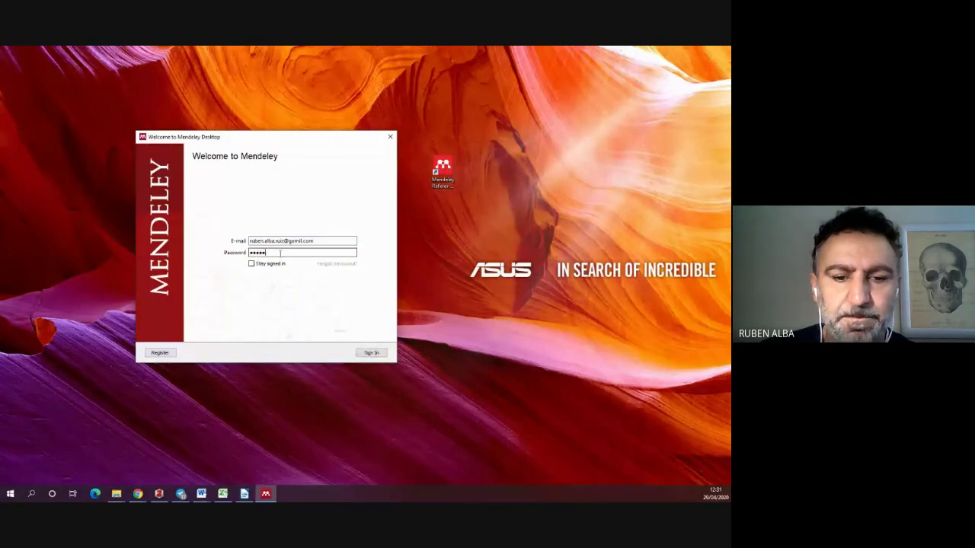
{"action": "type", "text": "*"}
{"action": "key", "text": "Return"}
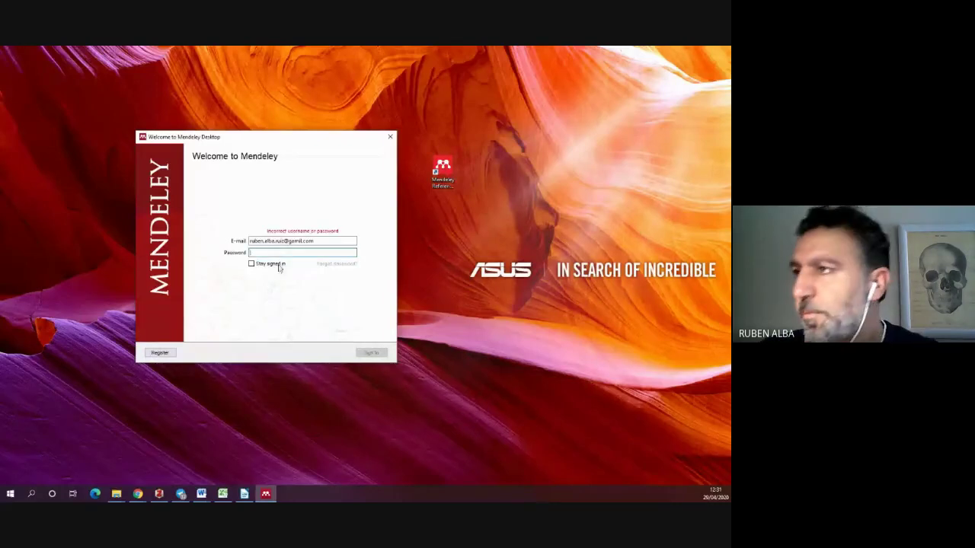
Step: Retry the password, then correct the misspelled e-mail domain to gmail
{"action": "left_click", "coordinate": [274, 253]}
{"action": "type", "text": "********"}
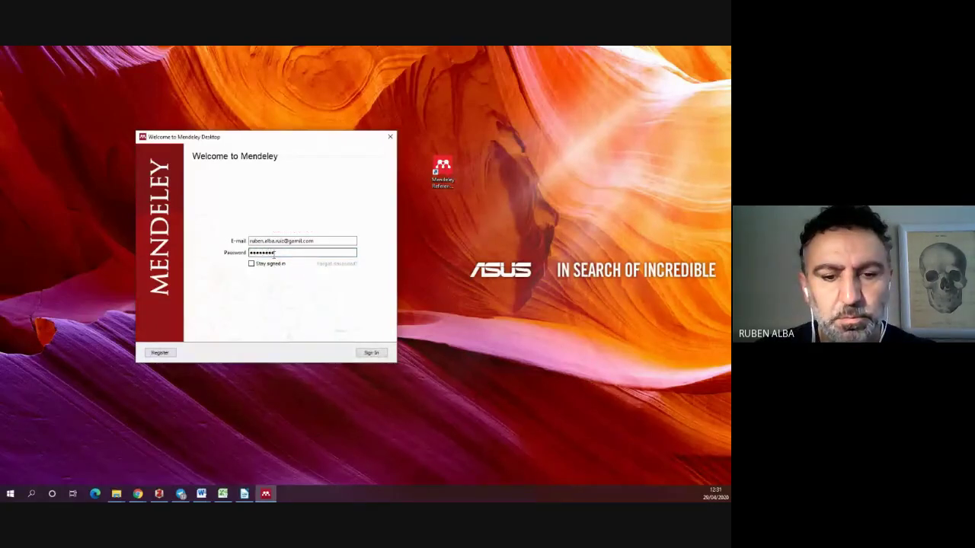
{"action": "key", "text": "Return"}
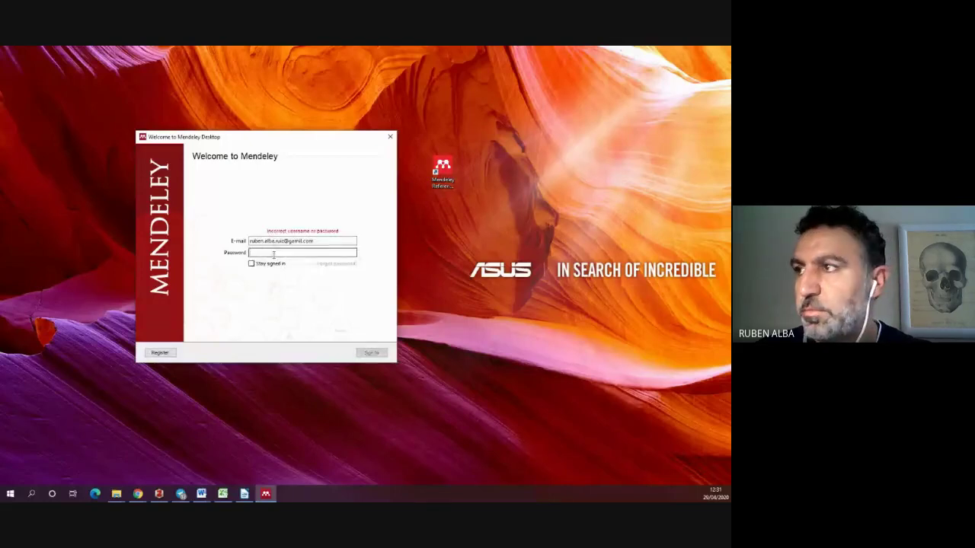
{"action": "left_click", "coordinate": [302, 242]}
{"action": "key", "text": "BackSpace"}
{"action": "key", "text": "BackSpace"}
{"action": "key", "text": "BackSpace"}
{"action": "key", "text": "BackSpace"}
{"action": "key", "text": "BackSpace"}
{"action": "key", "text": "BackSpace"}
{"action": "key", "text": "BackSpace"}
{"action": "key", "text": "BackSpace"}
{"action": "type", "text": "mail.com"}
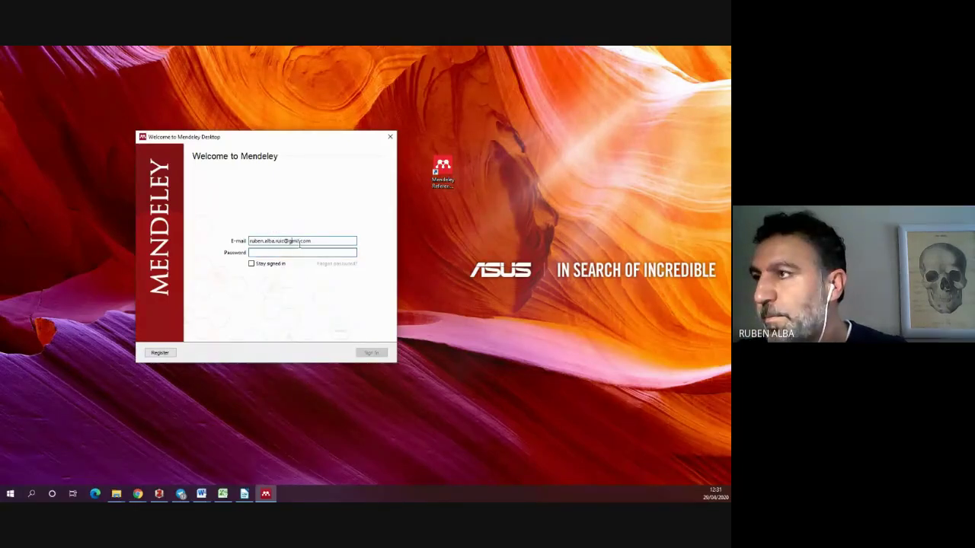
{"action": "double_click", "coordinate": [297, 240]}
{"action": "type", "text": "gmail"}
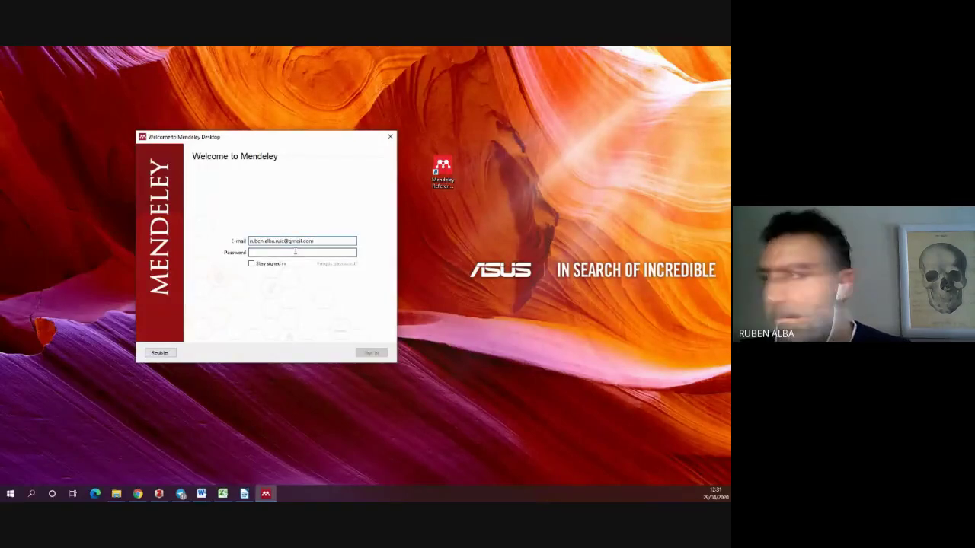
Step: Re-enter the account password and sign in
{"action": "left_click", "coordinate": [296, 251]}
{"action": "type", "text": "*******"}
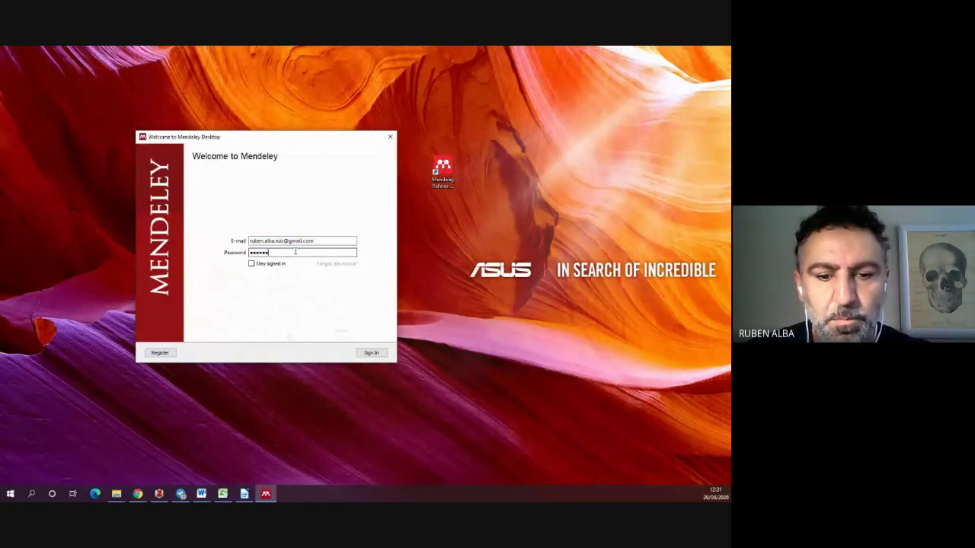
{"action": "key", "text": "BackSpace"}
{"action": "key", "text": "BackSpace"}
{"action": "key", "text": "BackSpace"}
{"action": "key", "text": "BackSpace"}
{"action": "key", "text": "BackSpace"}
{"action": "key", "text": "BackSpace"}
{"action": "key", "text": "BackSpace"}
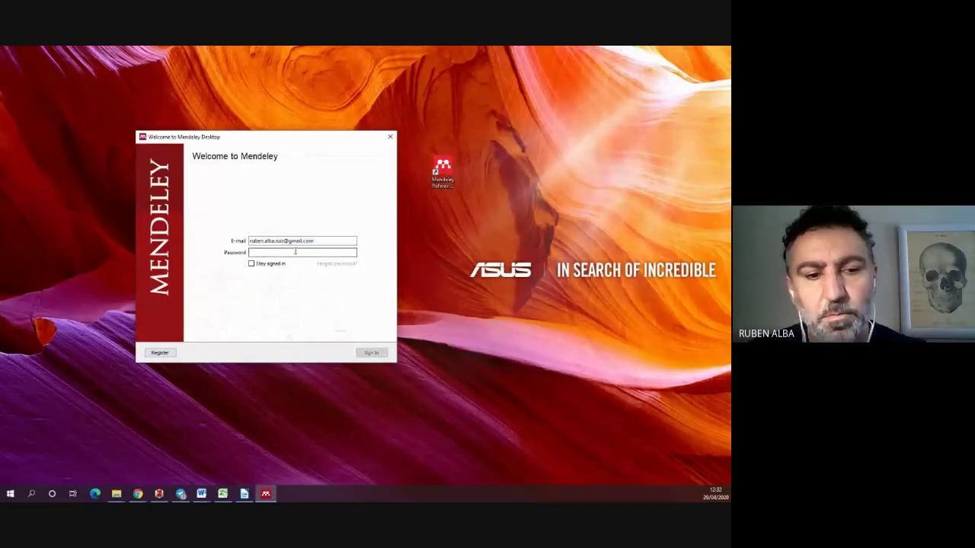
{"action": "type", "text": "**********"}
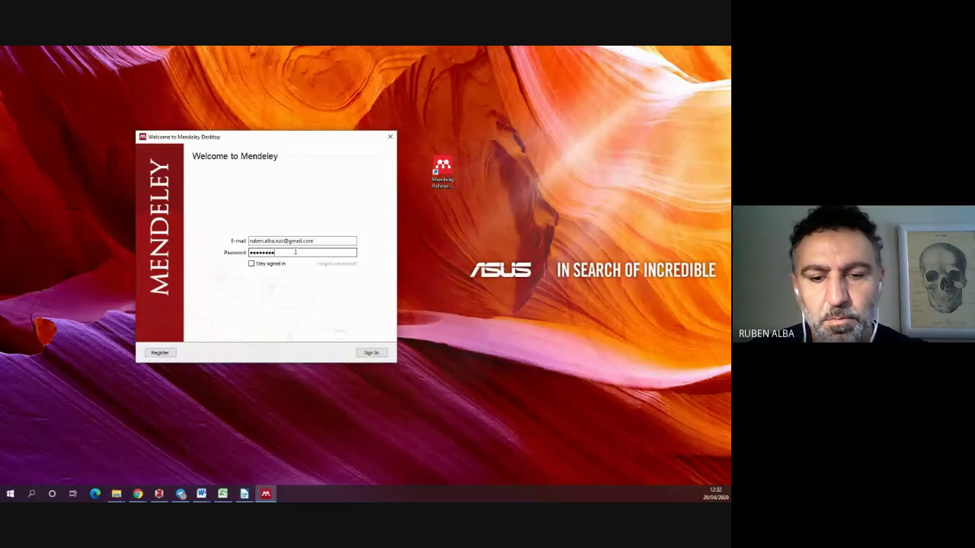
{"action": "key", "text": "Return"}
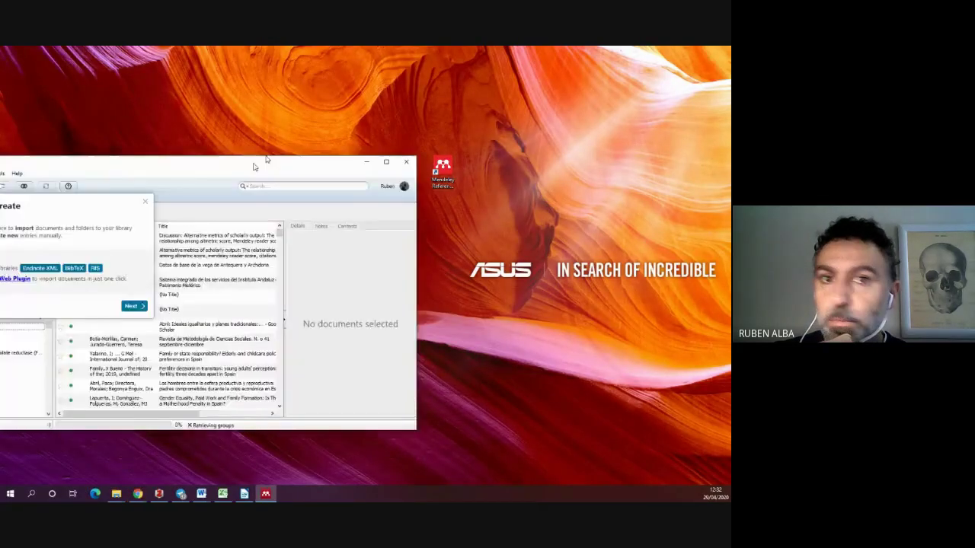
Step: Drag the Mendeley library window fully onto the screen and bring it to the front
{"action": "left_click_drag", "start_coordinate": [266, 158], "coordinate": [431, 89]}
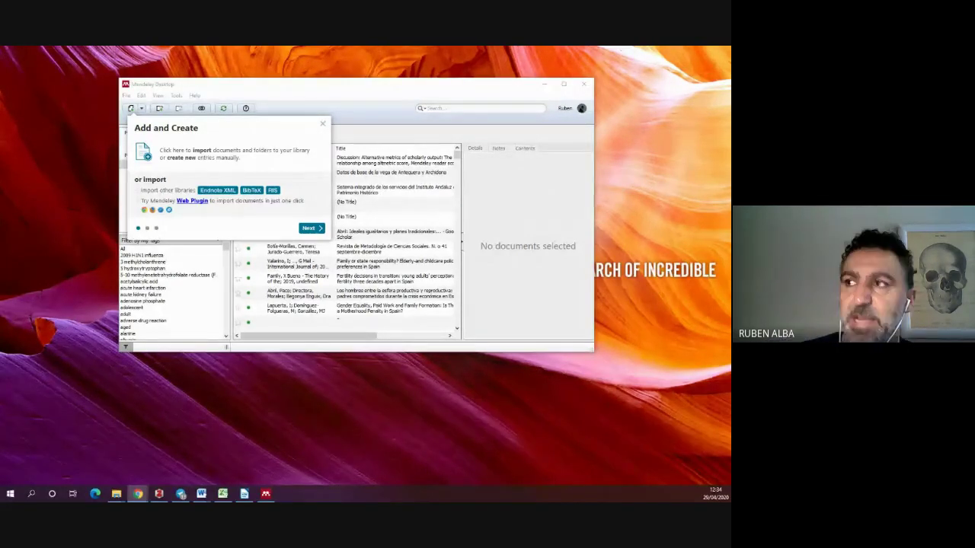
{"action": "left_click", "coordinate": [323, 99]}
{"action": "key", "text": "alt+Tab"}
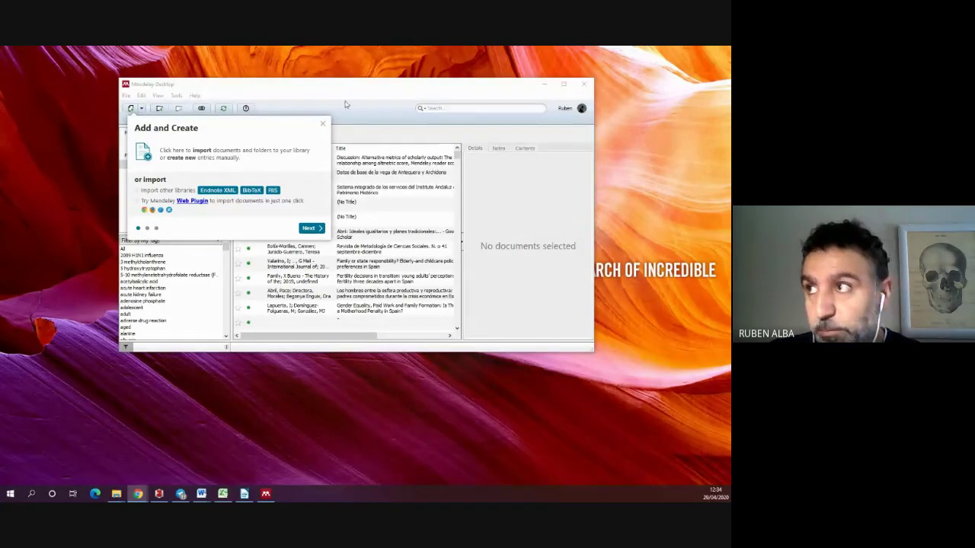
Step: Dismiss the Add and Create tip and maximize the library window
{"action": "left_click", "coordinate": [322, 124]}
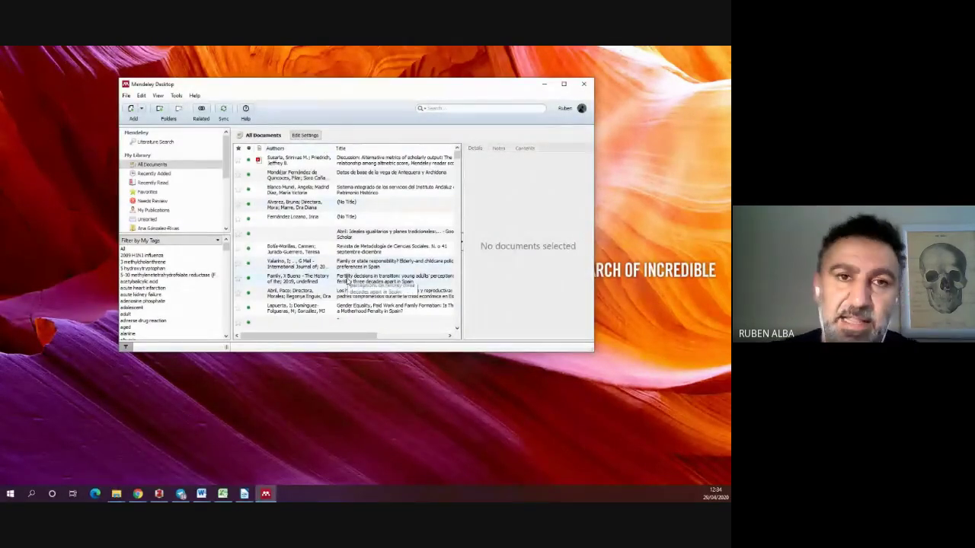
{"action": "left_click", "coordinate": [564, 83]}
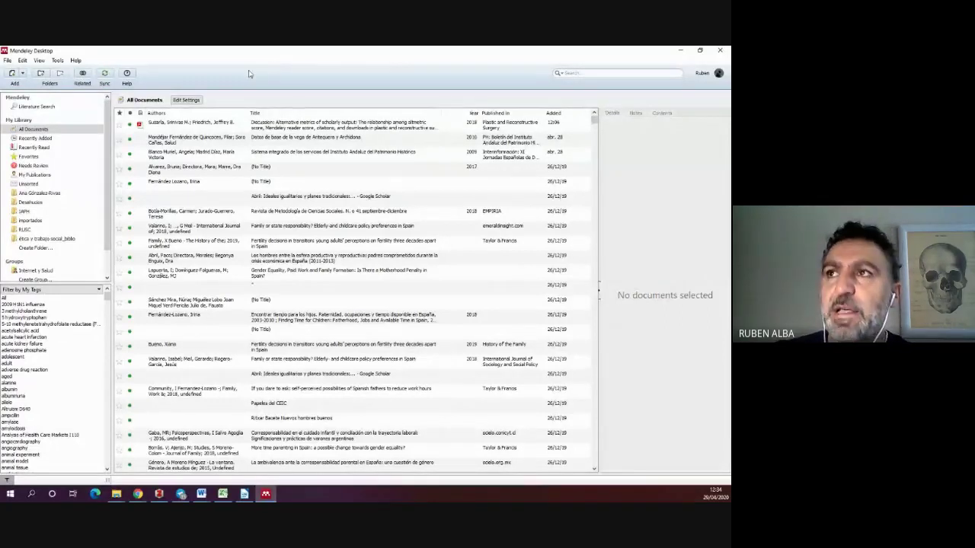
{"action": "left_click", "coordinate": [7, 61]}
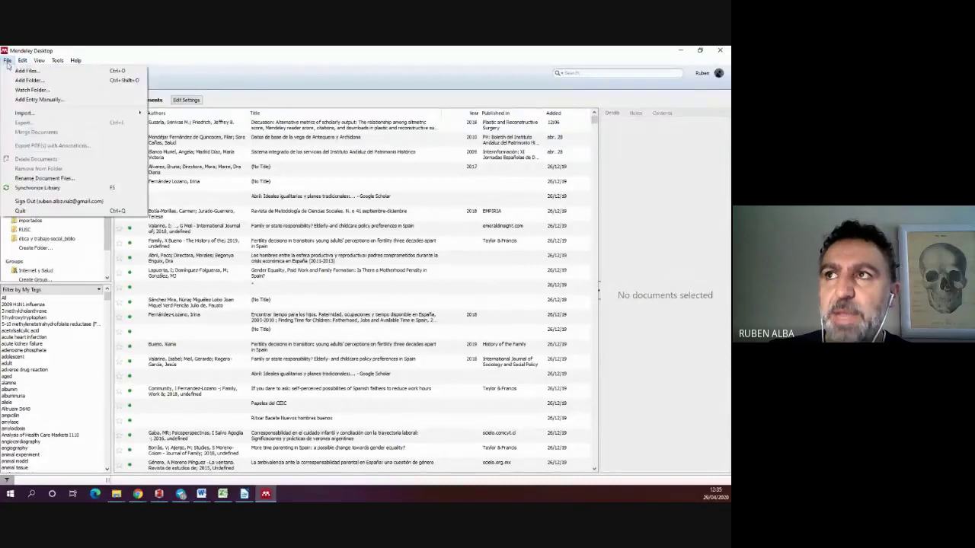
Step: Browse the File and Tools menus, then restore and re-maximize the library window
{"action": "mouse_move", "coordinate": [23, 63]}
{"action": "mouse_move", "coordinate": [54, 65]}
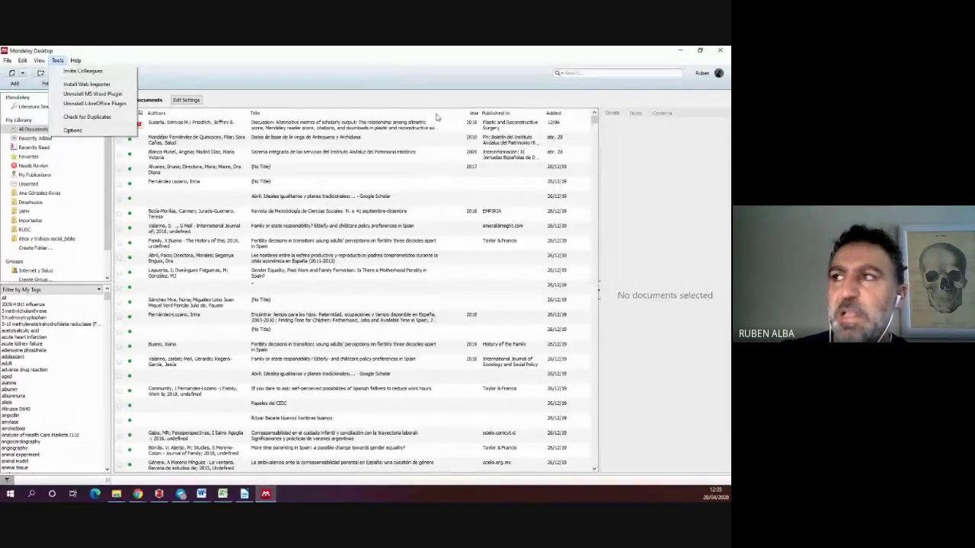
{"action": "left_click", "coordinate": [353, 96]}
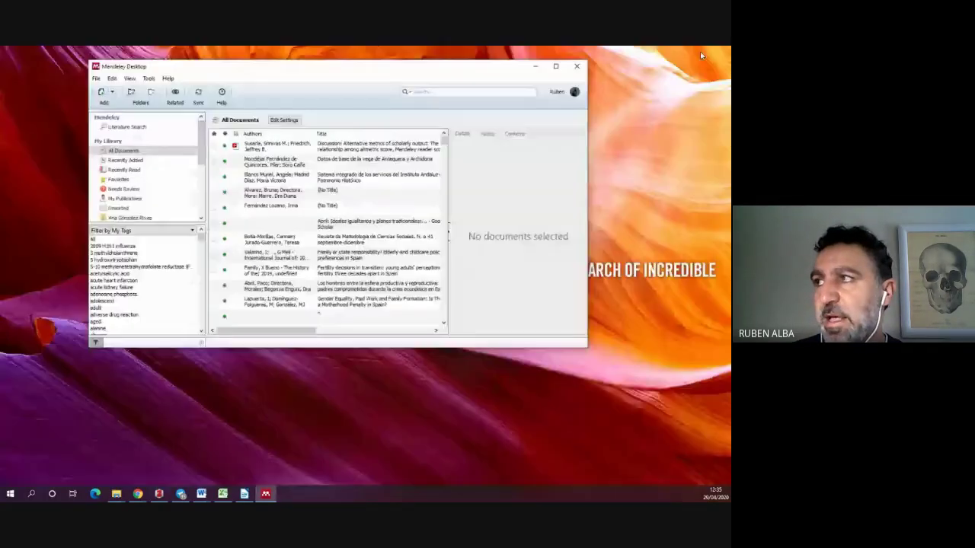
{"action": "left_click", "coordinate": [700, 51]}
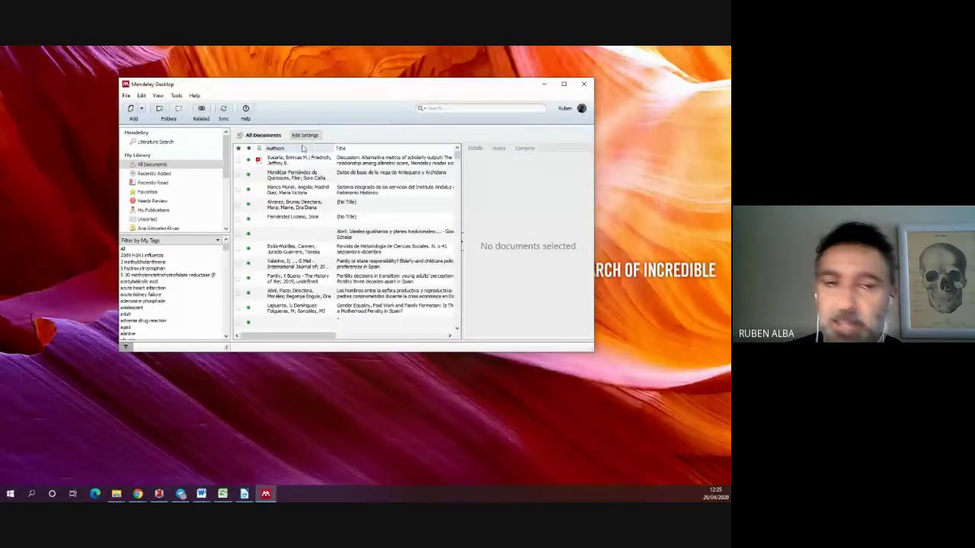
{"action": "left_click", "coordinate": [565, 84]}
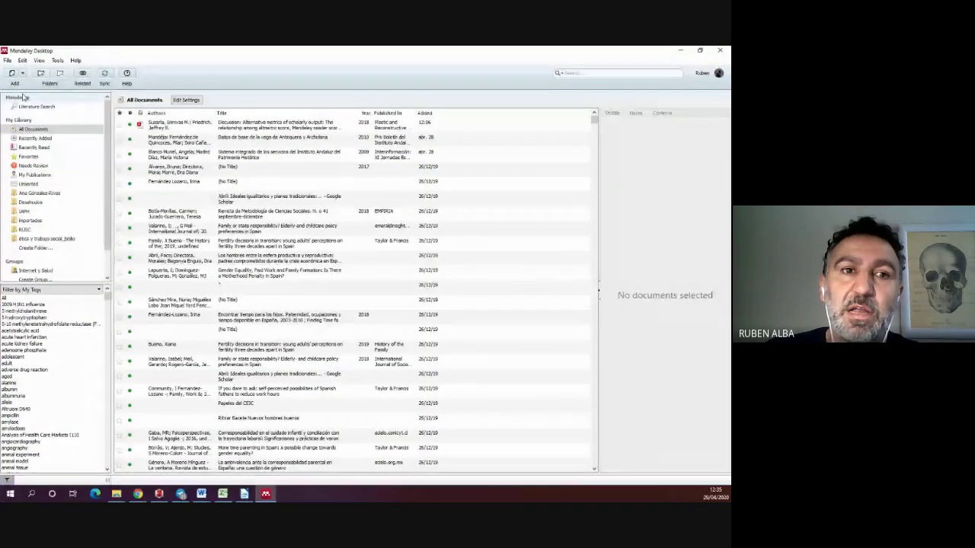
Step: Choose Tools > Install Web Importer
{"action": "left_click", "coordinate": [7, 60]}
{"action": "mouse_move", "coordinate": [22, 60]}
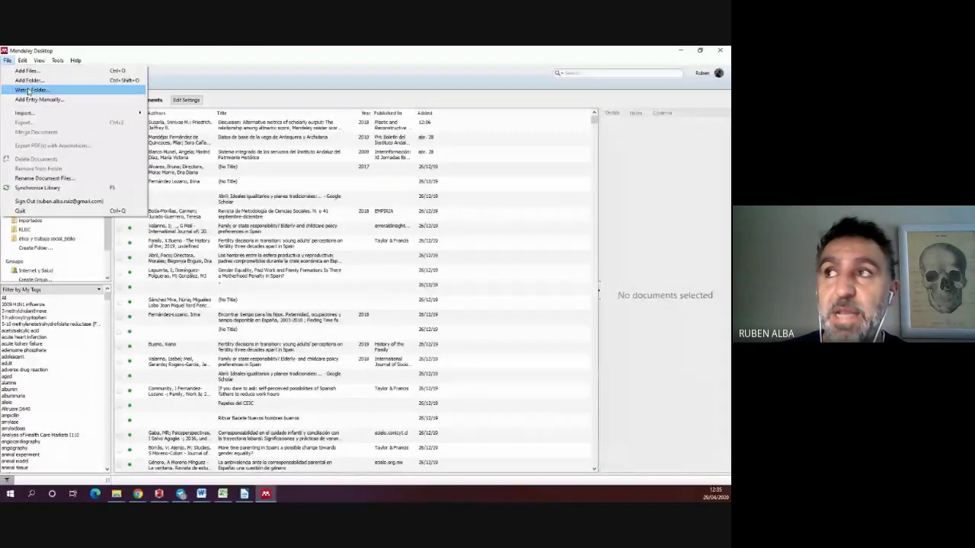
{"action": "left_click", "coordinate": [210, 58]}
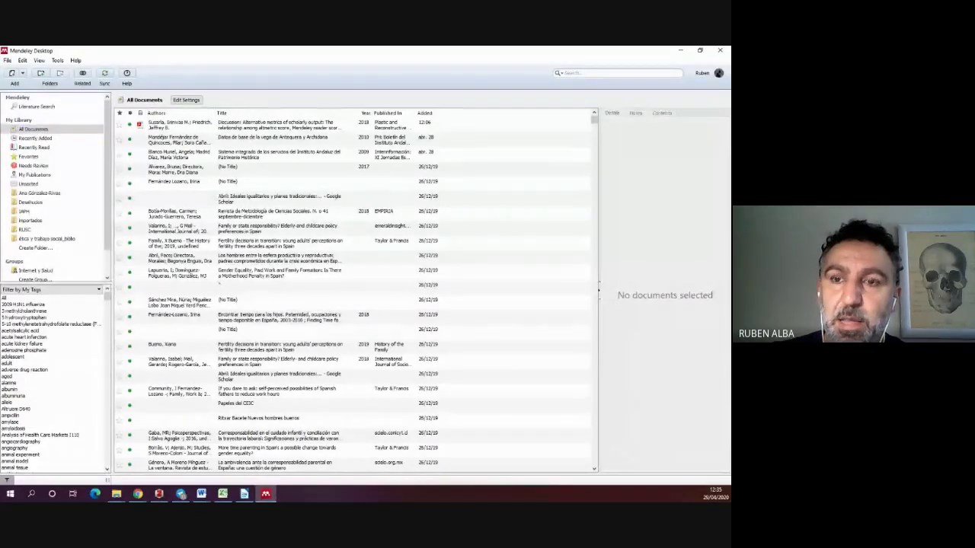
{"action": "left_click", "coordinate": [57, 61]}
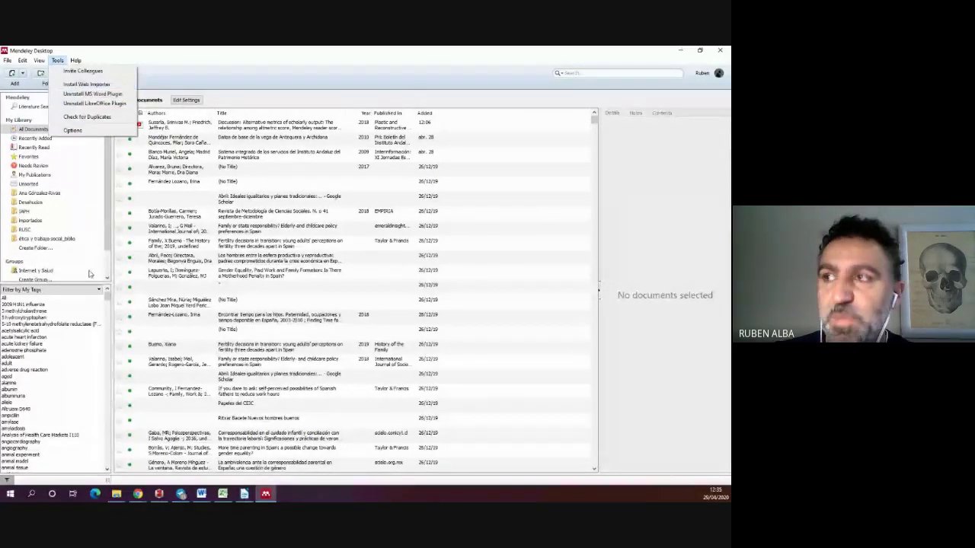
{"action": "left_click", "coordinate": [78, 84]}
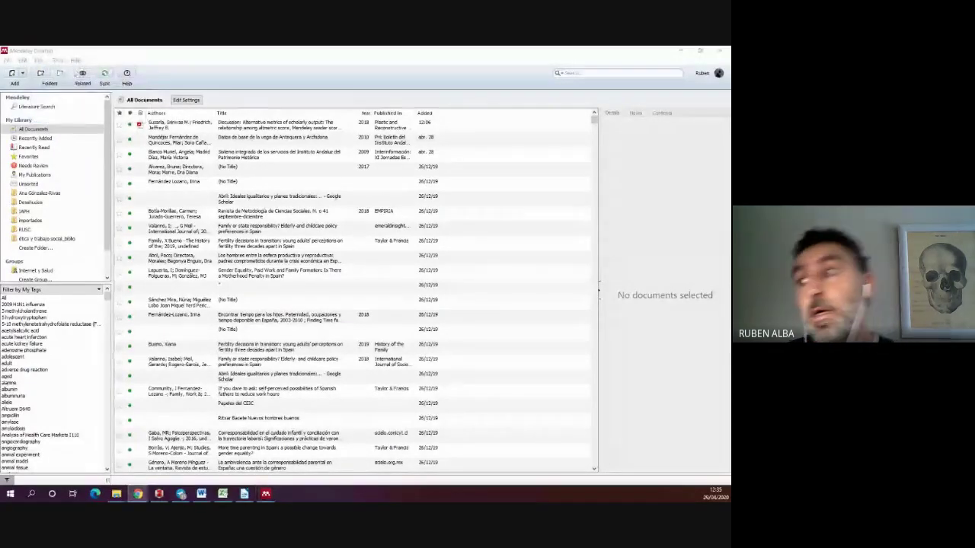
{"action": "mouse_move", "coordinate": [138, 493]}
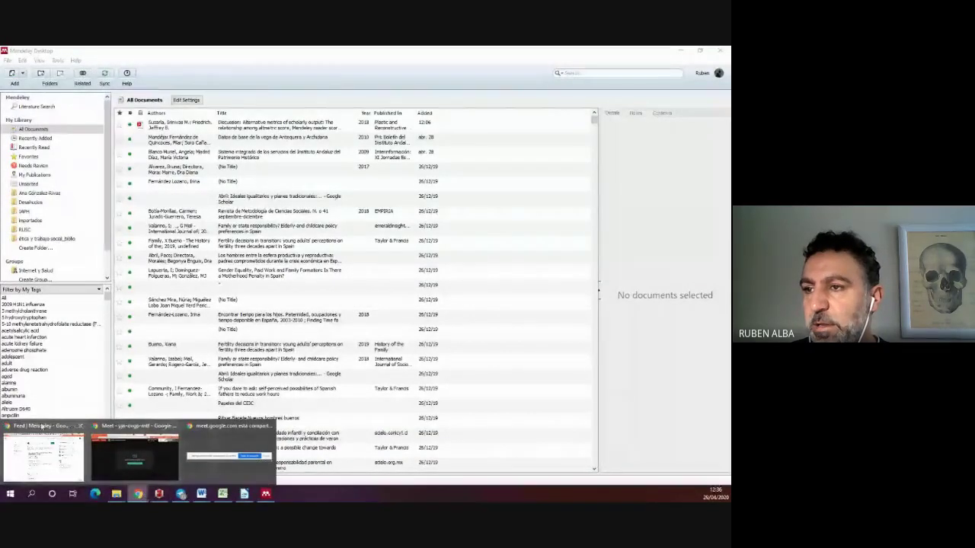
{"action": "left_click", "coordinate": [43, 457]}
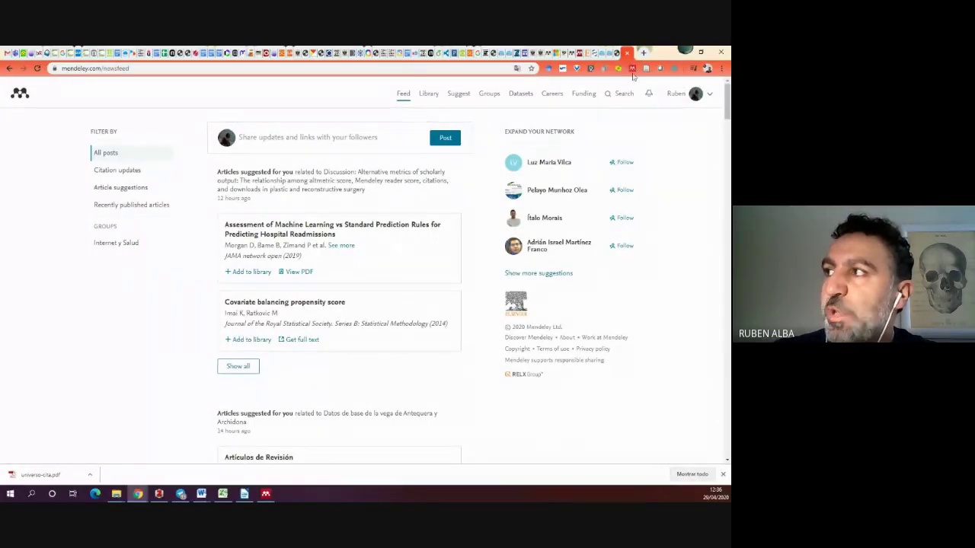
{"action": "key", "text": "ctrl+plus"}
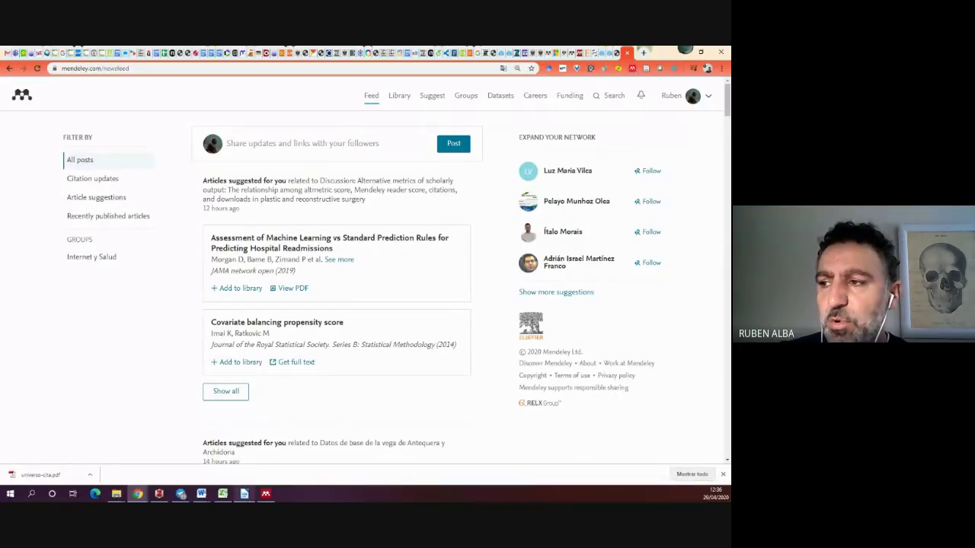
{"action": "left_click", "coordinate": [265, 496]}
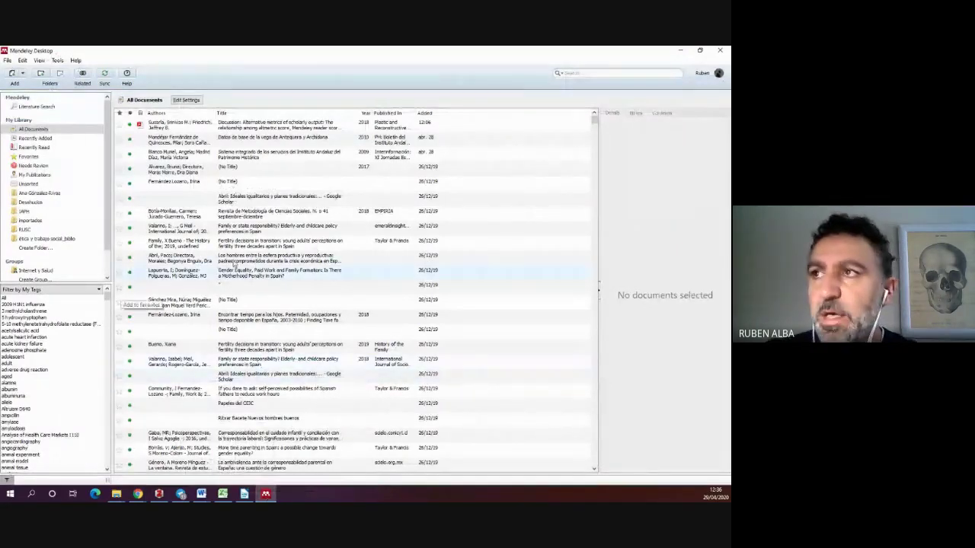
Step: Drag the first document toward the folders sidebar, re-maximize the window, and open Tools
{"action": "left_click_drag", "start_coordinate": [190, 126], "coordinate": [34, 192]}
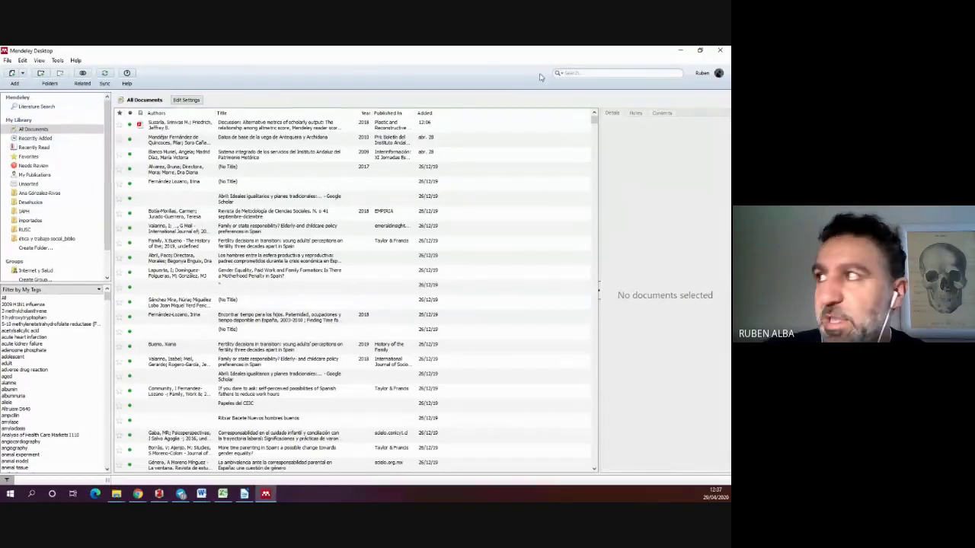
{"action": "left_click", "coordinate": [700, 50]}
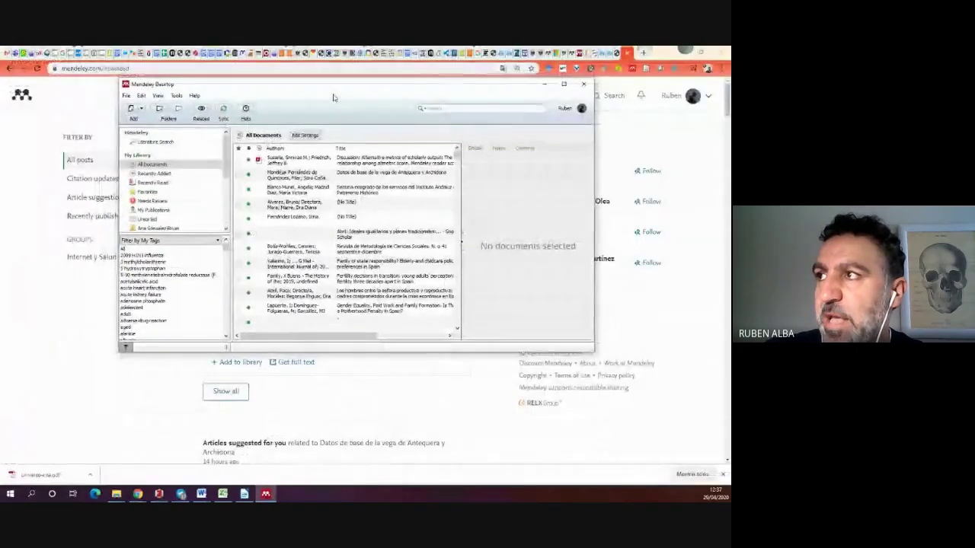
{"action": "left_click", "coordinate": [564, 85]}
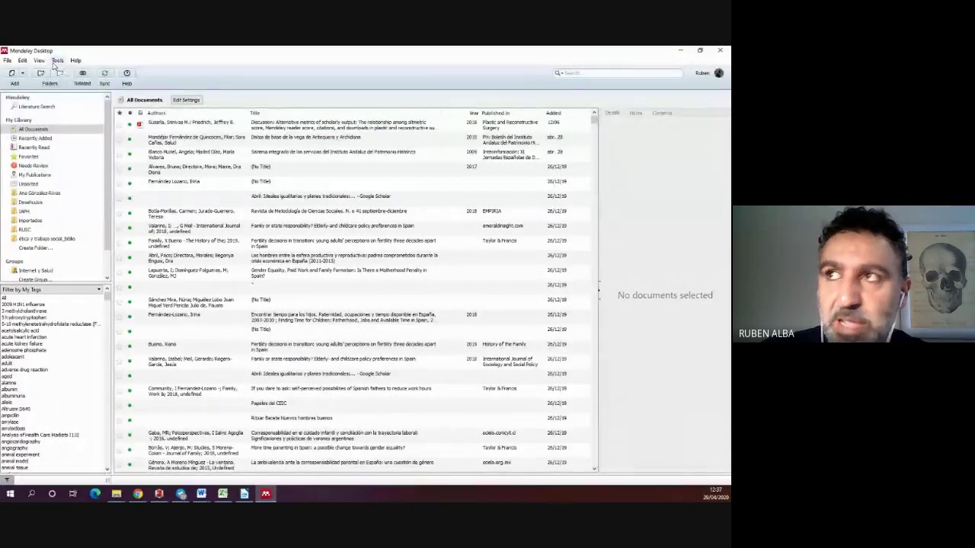
{"action": "left_click", "coordinate": [58, 61]}
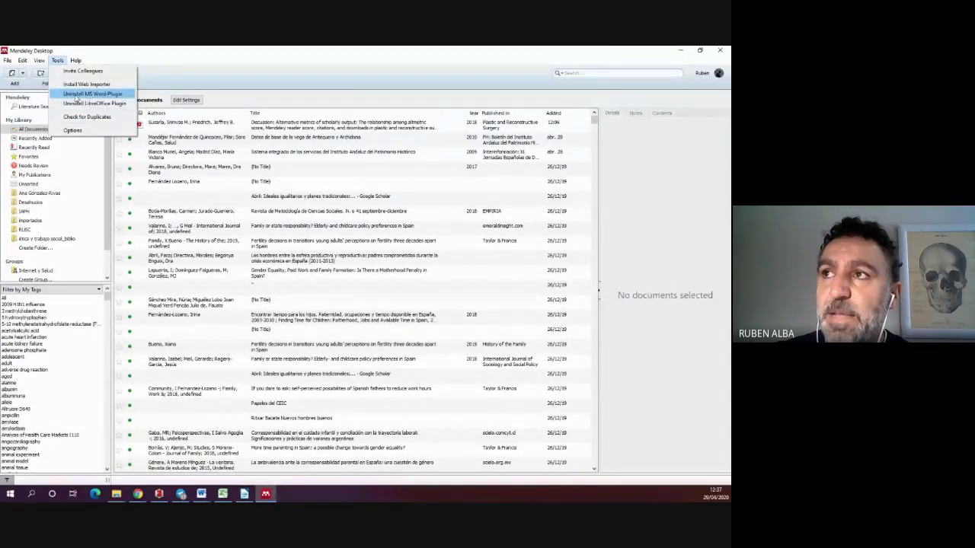
Step: Uninstall the MS Word plugin, dismissing the Word-running warning and the confirmation
{"action": "left_click", "coordinate": [76, 94]}
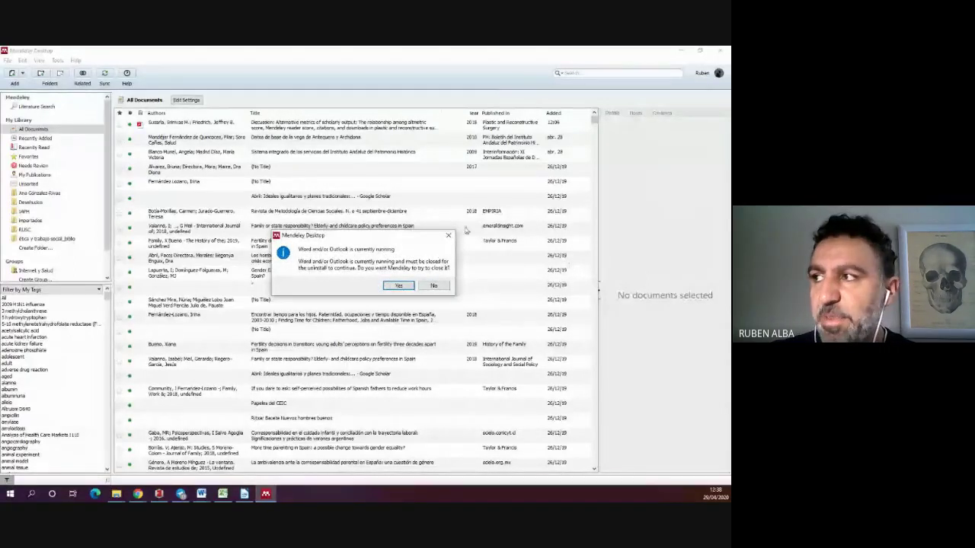
{"action": "left_click", "coordinate": [448, 236]}
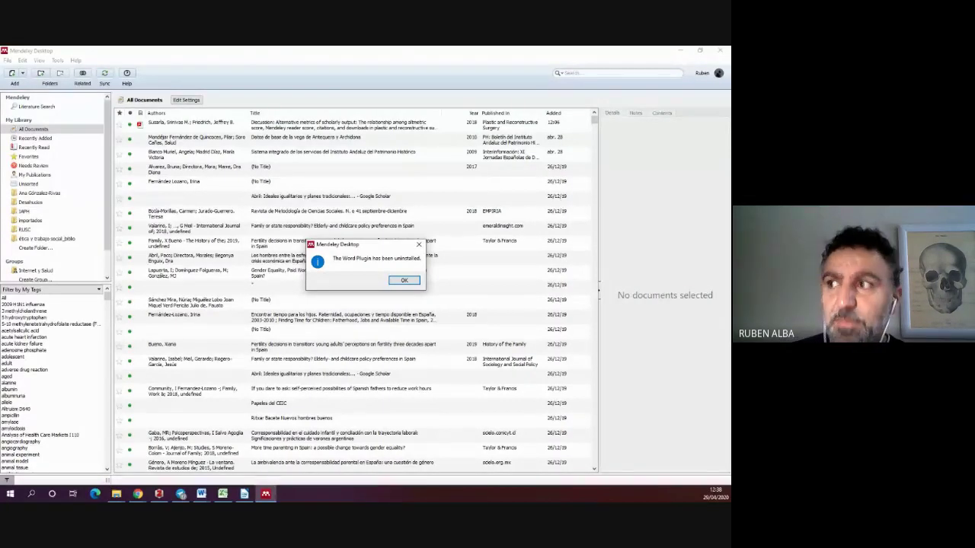
{"action": "left_click", "coordinate": [418, 244]}
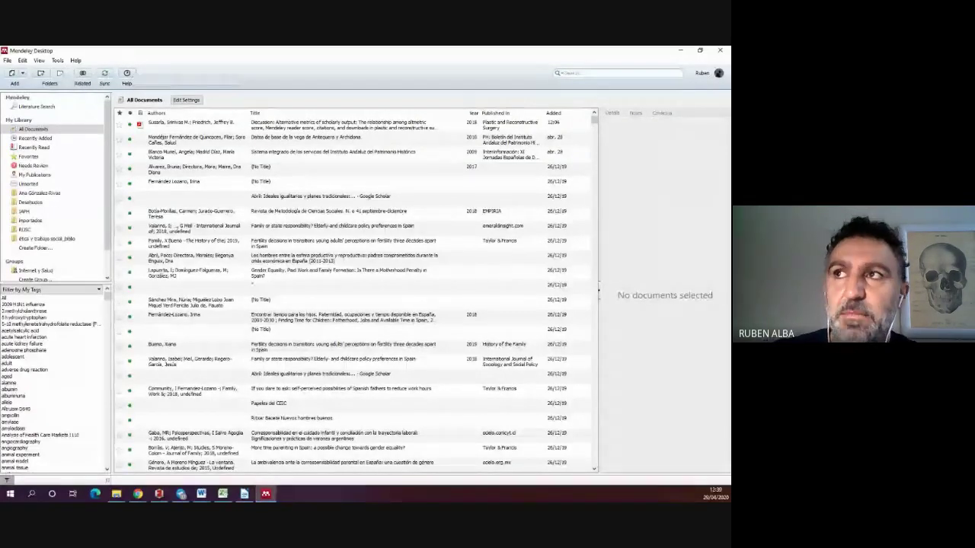
{"action": "left_click", "coordinate": [57, 61]}
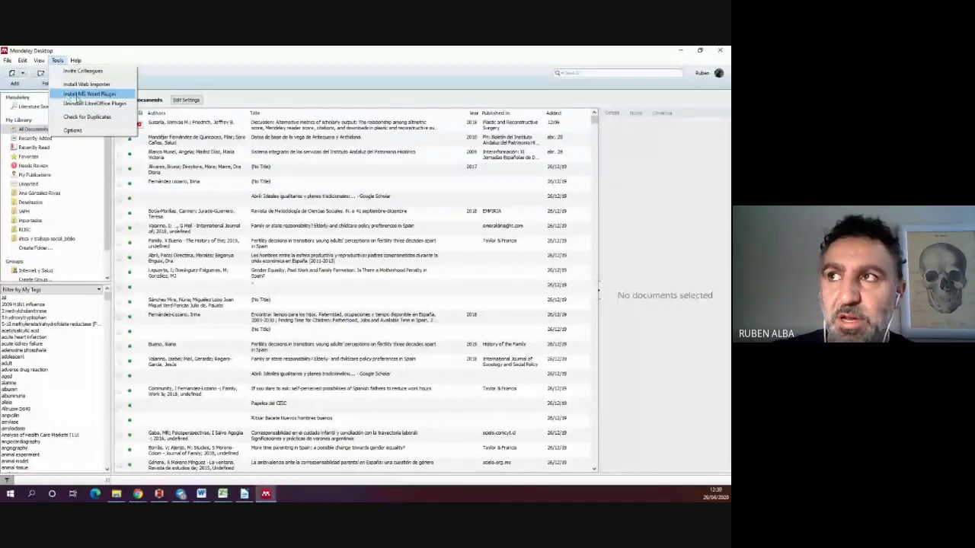
{"action": "left_click", "coordinate": [198, 86]}
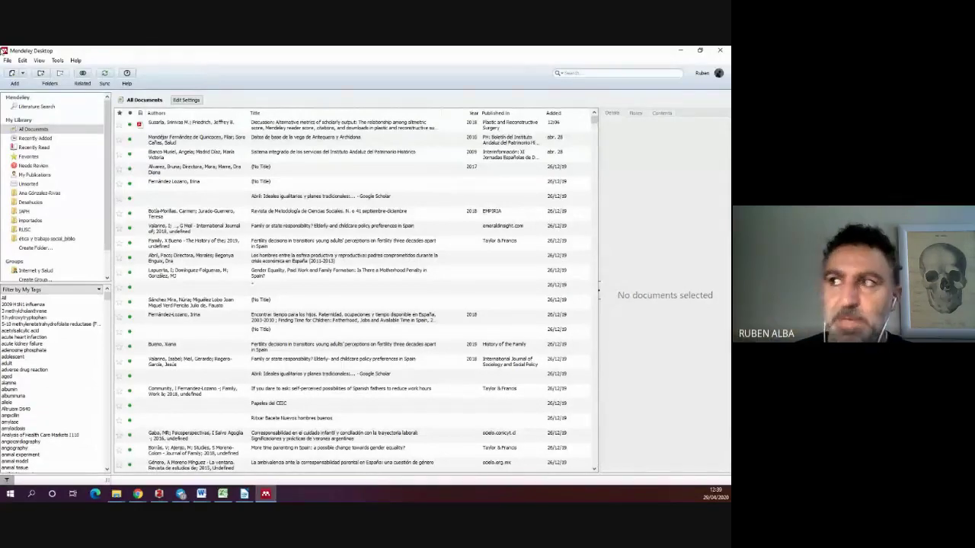
{"action": "scroll", "coordinate": [206, 160], "scroll_direction": "down", "scroll_amount": 10}
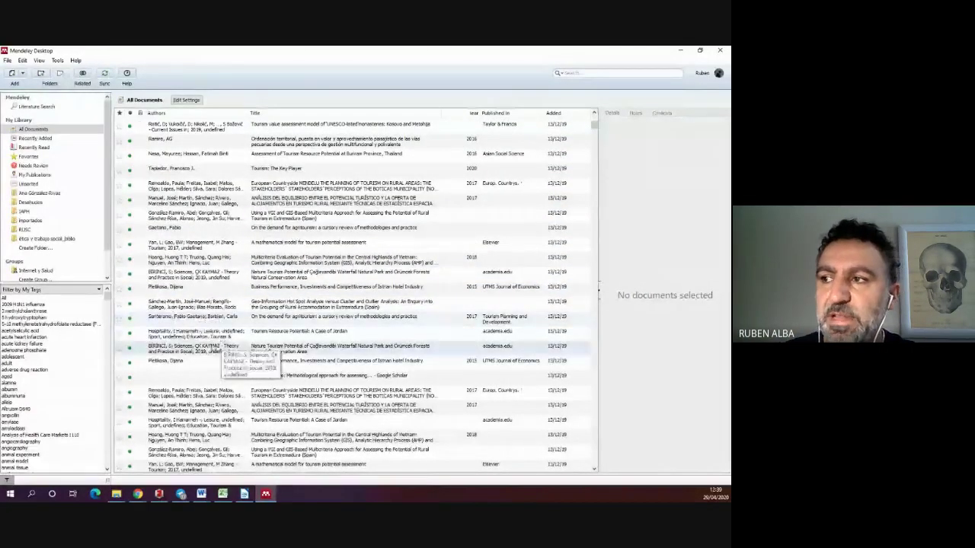
{"action": "scroll", "coordinate": [190, 377], "scroll_direction": "up", "scroll_amount": 4}
{"action": "scroll", "coordinate": [190, 377], "scroll_direction": "down", "scroll_amount": 3}
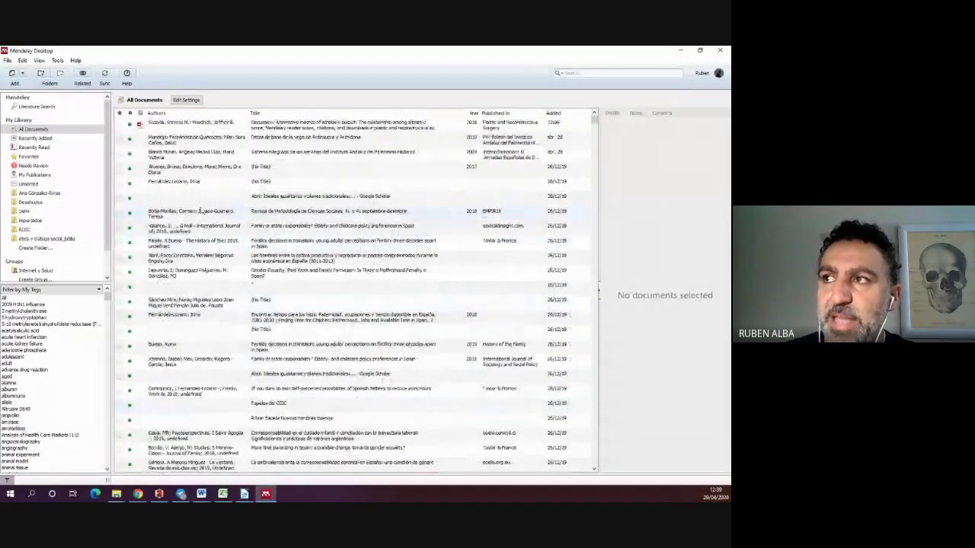
{"action": "scroll", "coordinate": [188, 188], "scroll_direction": "down", "scroll_amount": 10}
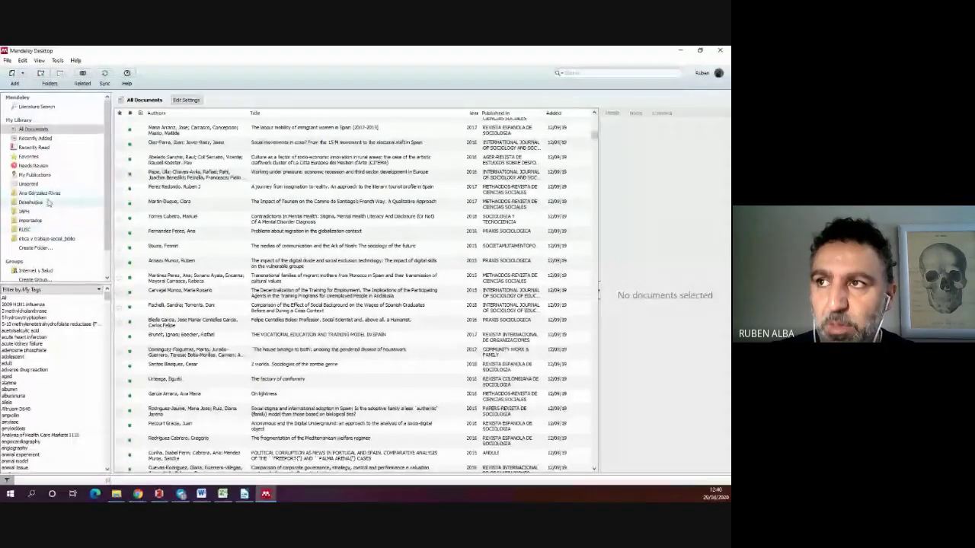
{"action": "left_click", "coordinate": [44, 194]}
{"action": "key", "text": "Down"}
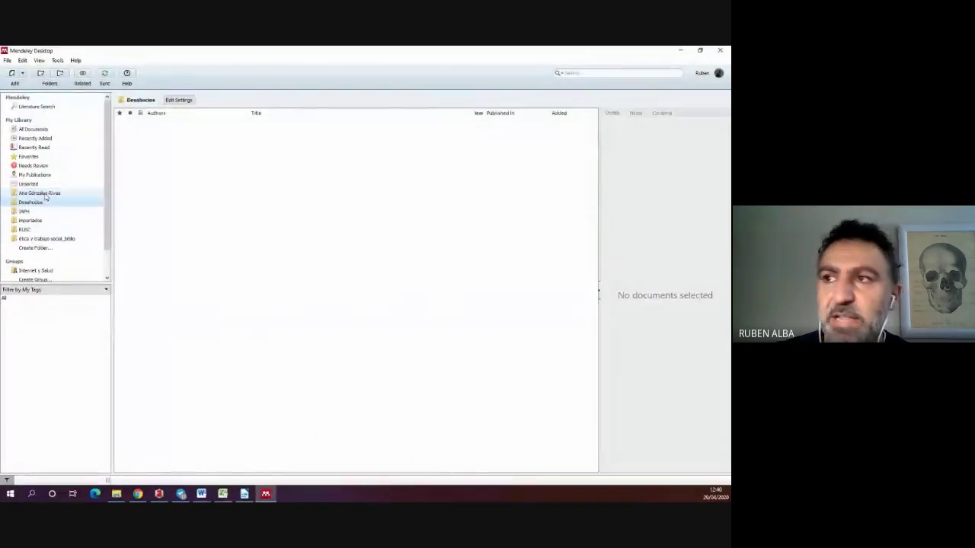
{"action": "key", "text": "Down"}
{"action": "key", "text": "Down"}
{"action": "key", "text": "Down"}
{"action": "key", "text": "Down"}
{"action": "key", "text": "Down"}
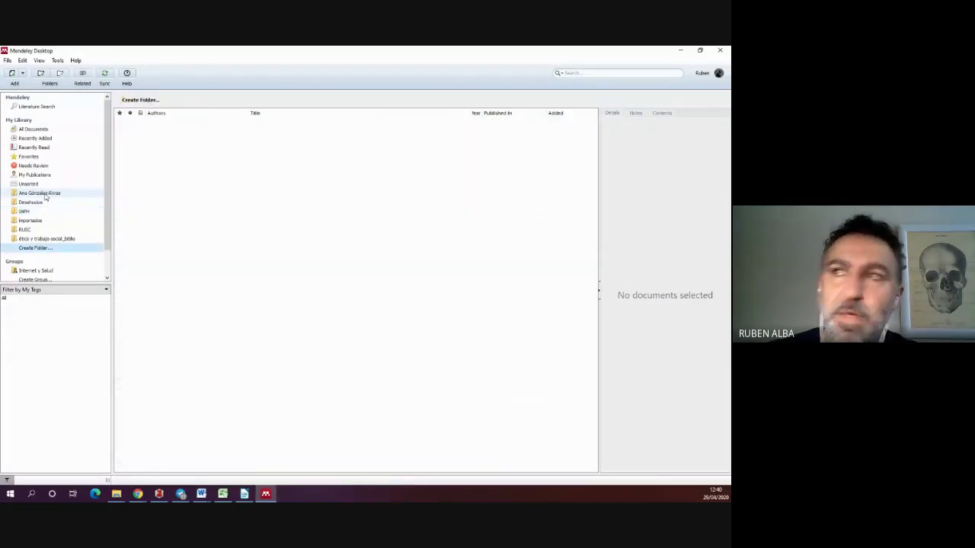
{"action": "scroll", "coordinate": [38, 196], "scroll_direction": "down", "scroll_amount": 1}
{"action": "scroll", "coordinate": [38, 197], "scroll_direction": "up", "scroll_amount": 1}
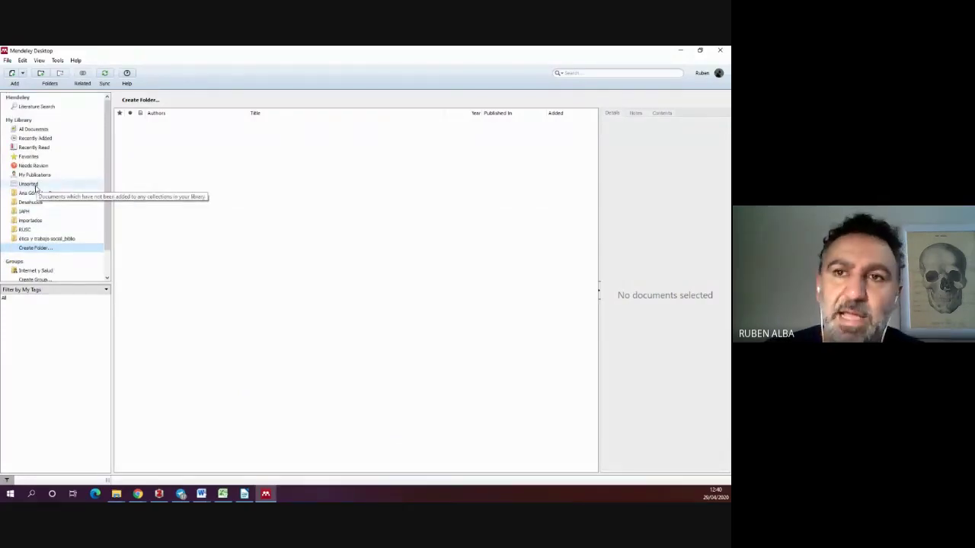
{"action": "left_click", "coordinate": [34, 193]}
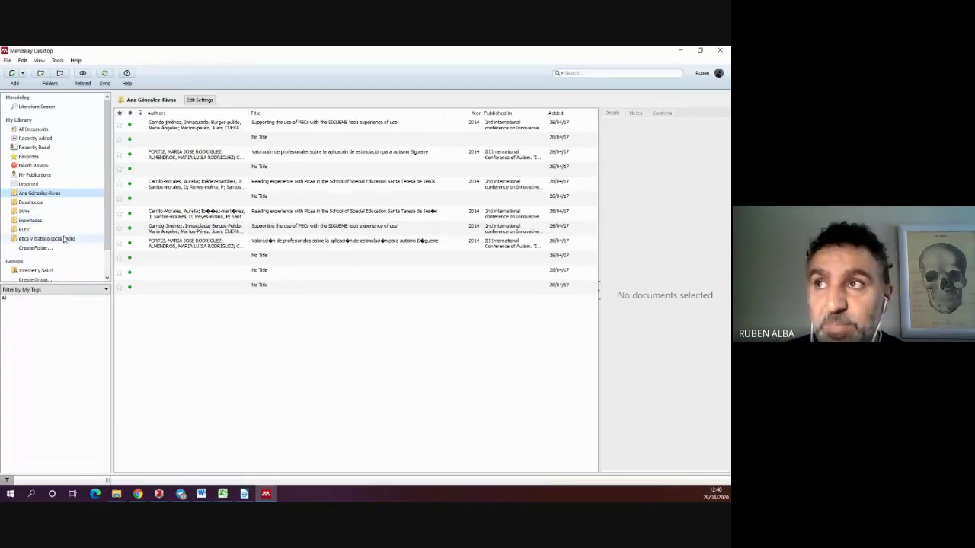
{"action": "left_click", "coordinate": [35, 129]}
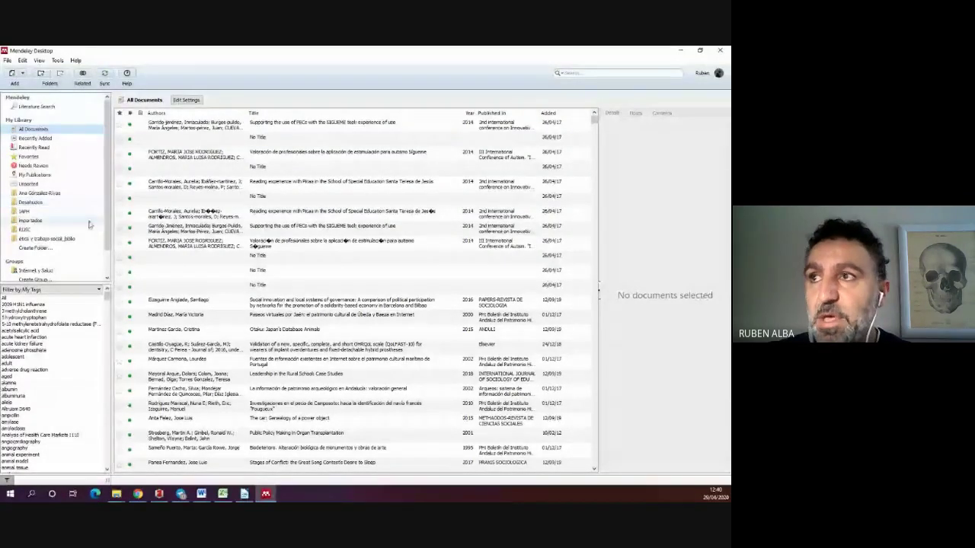
{"action": "scroll", "coordinate": [81, 224], "scroll_direction": "down", "scroll_amount": 1}
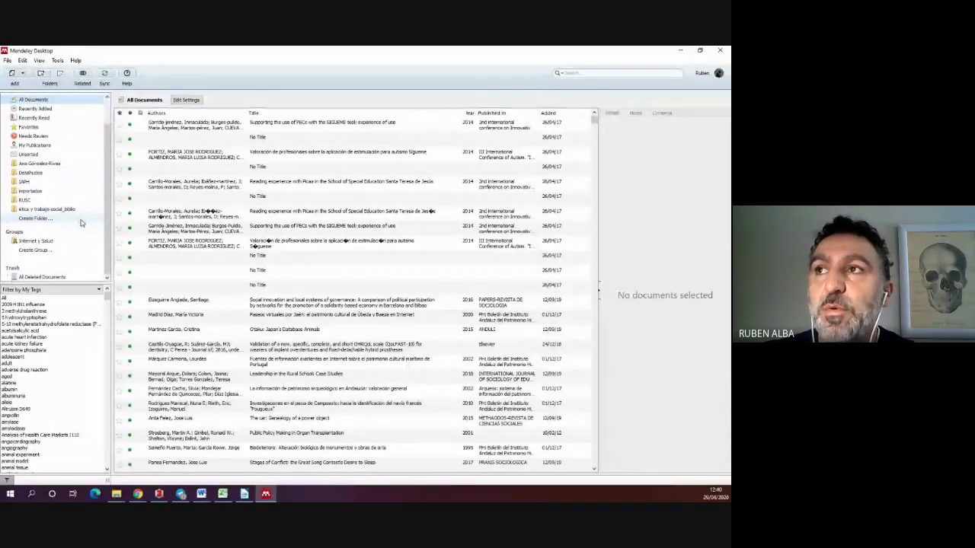
{"action": "scroll", "coordinate": [81, 221], "scroll_direction": "up", "scroll_amount": 1}
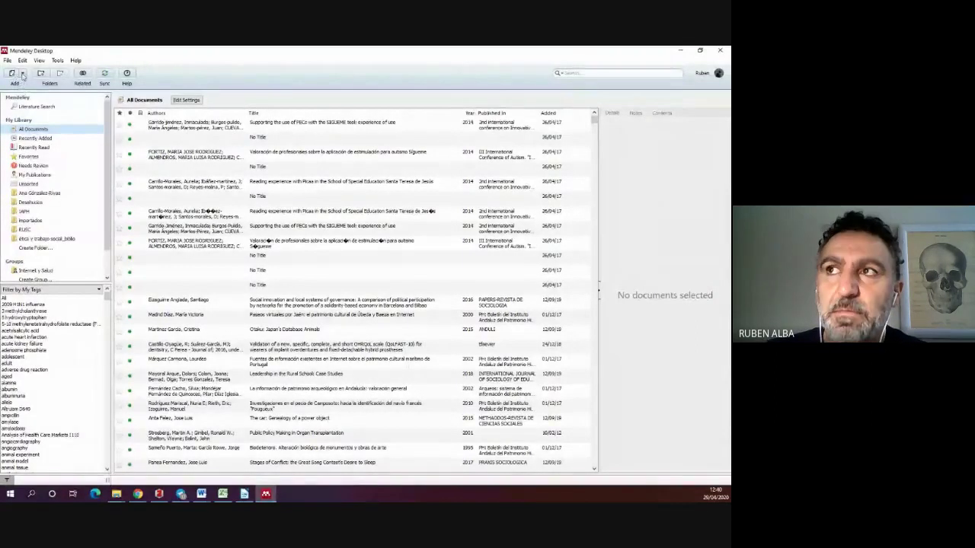
{"action": "left_click", "coordinate": [23, 73]}
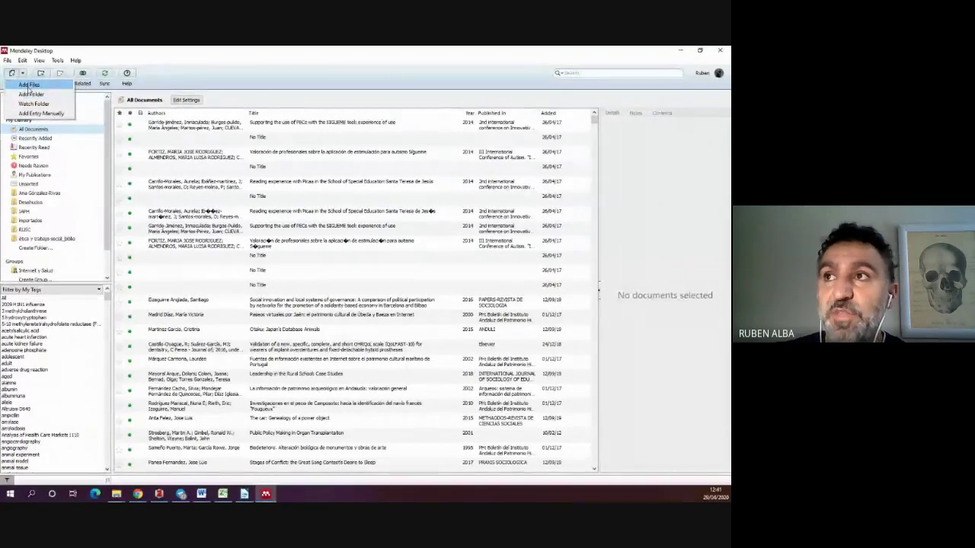
{"action": "left_click", "coordinate": [31, 88]}
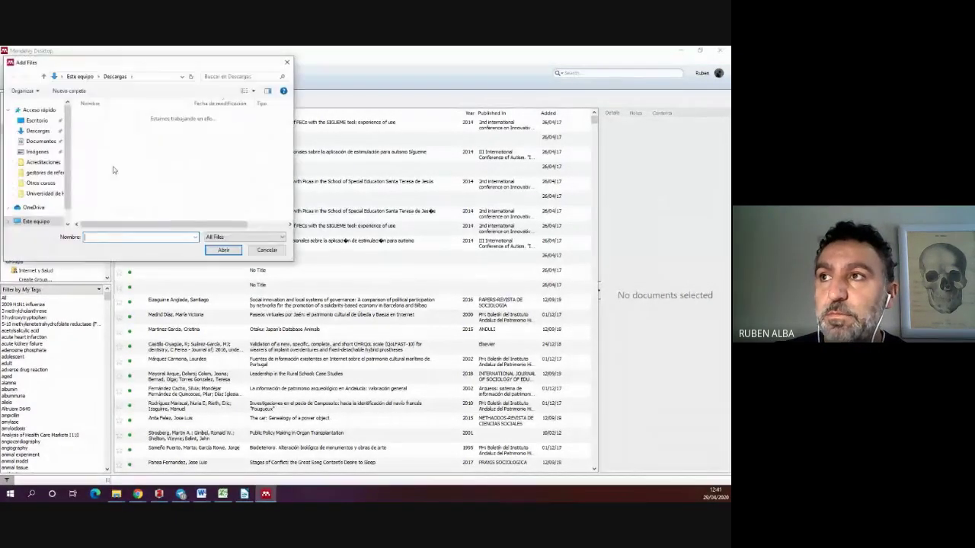
{"action": "left_click", "coordinate": [286, 61]}
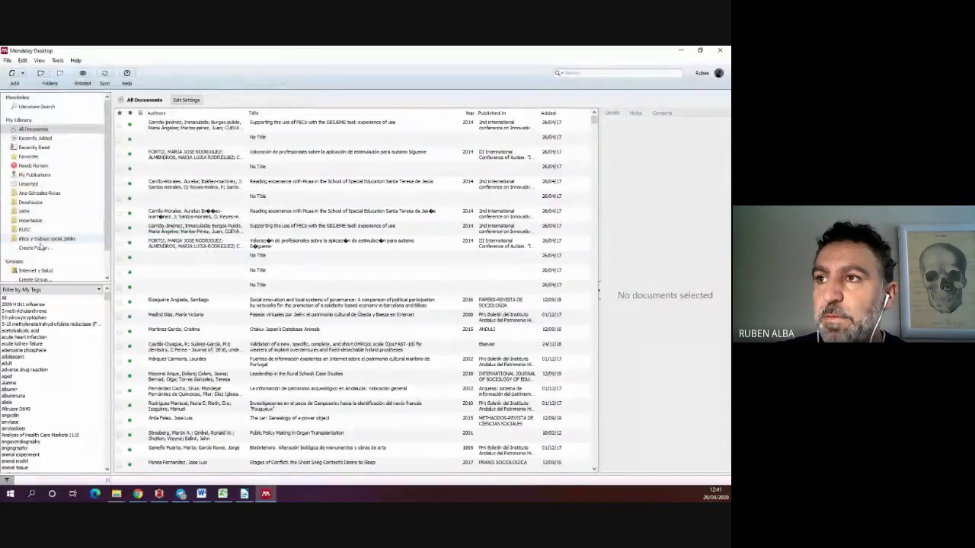
Step: Create the 'MIdele yo sigo' folder in My Library, open it, then minimize Mendeley
{"action": "left_click", "coordinate": [39, 248]}
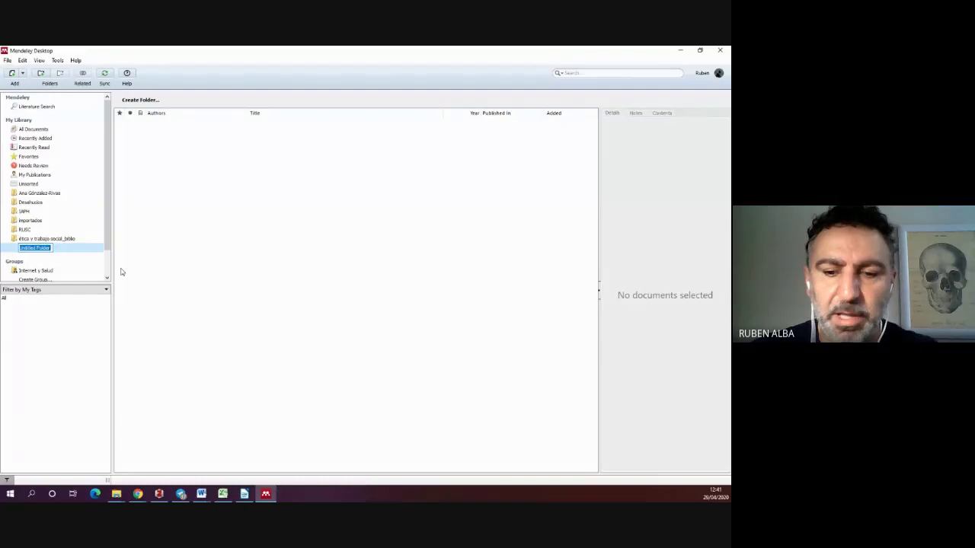
{"action": "type", "text": "HE"}
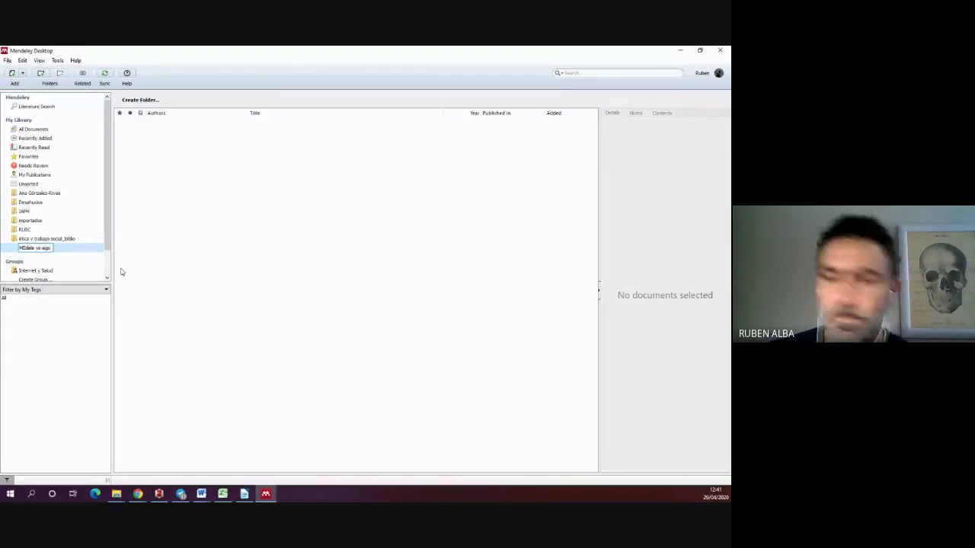
{"action": "key", "text": "Return"}
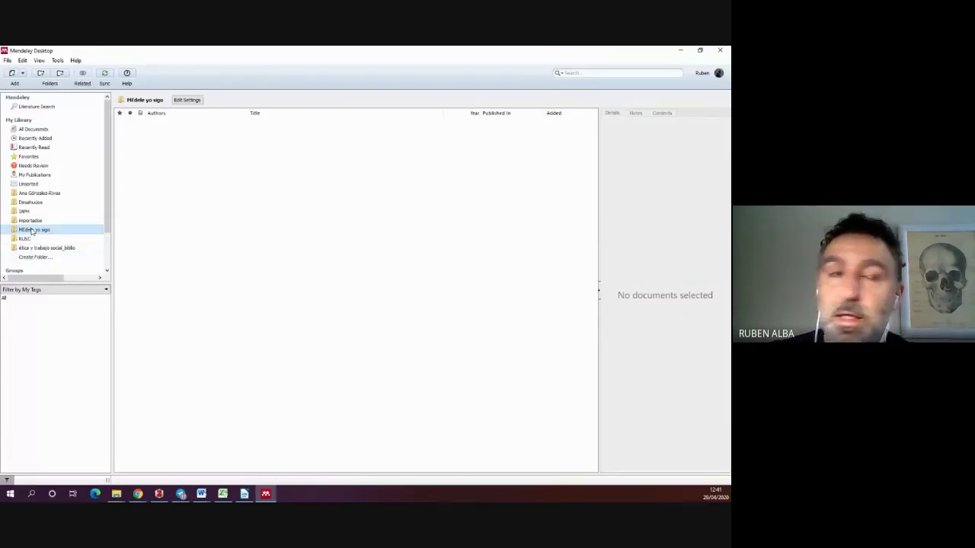
{"action": "left_click", "coordinate": [32, 232]}
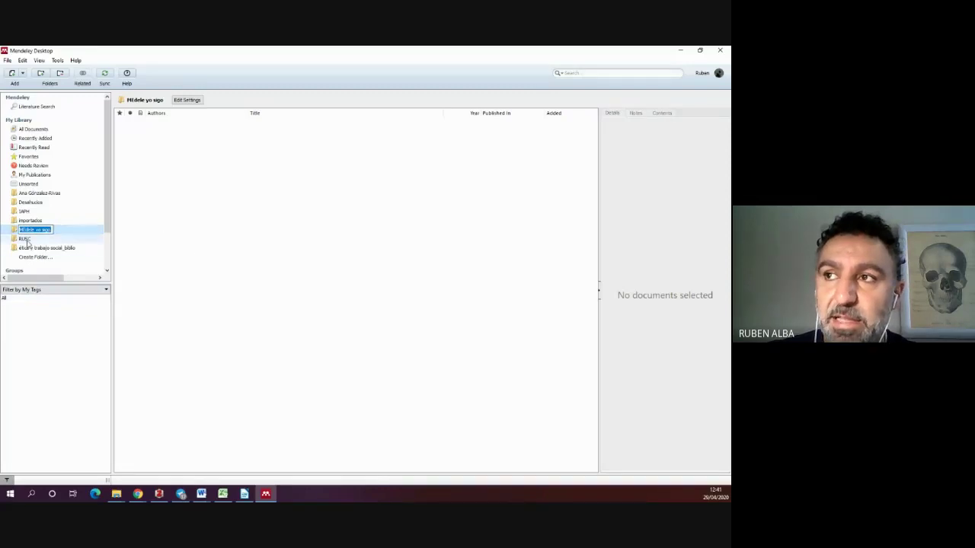
{"action": "left_click", "coordinate": [25, 239]}
{"action": "left_click", "coordinate": [30, 230]}
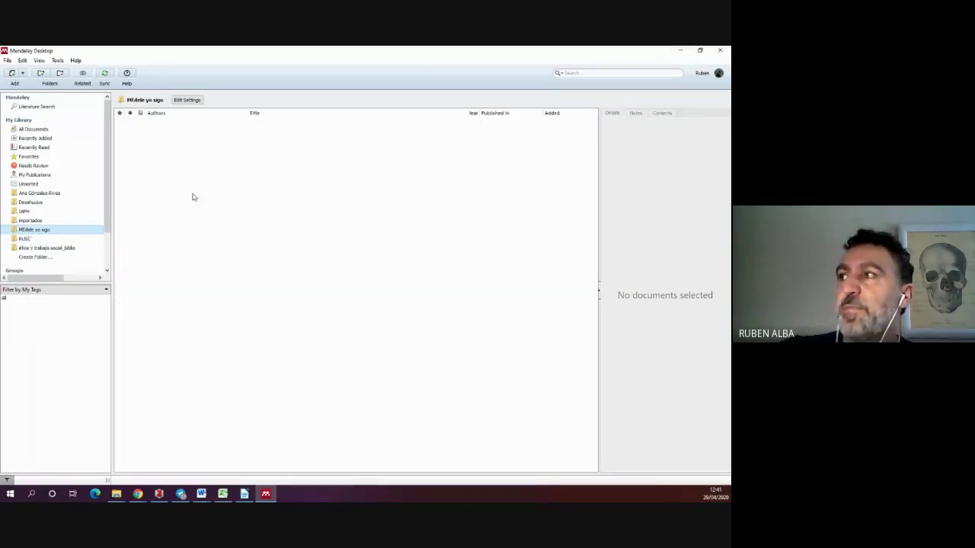
{"action": "left_click", "coordinate": [680, 50]}
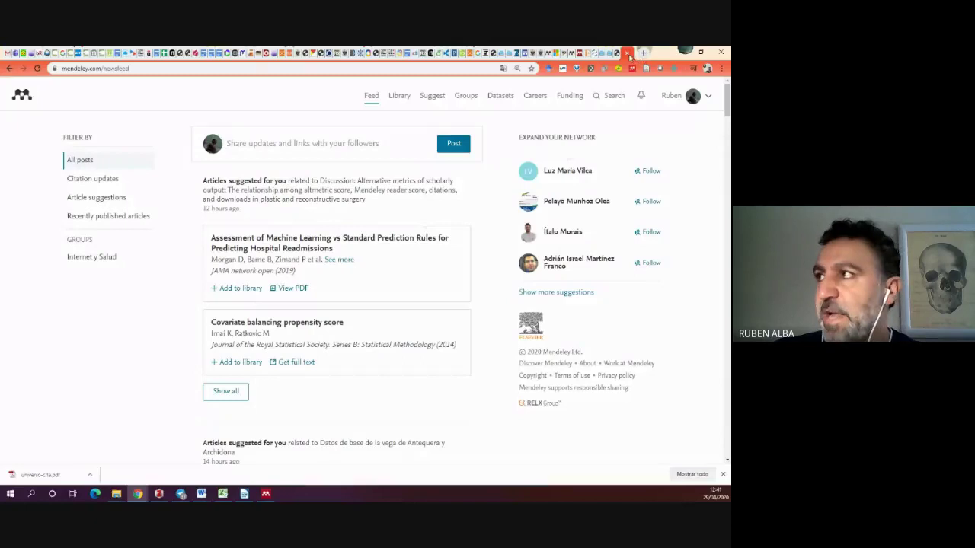
Step: Return to the Web of Science results and head back to the search page
{"action": "left_click", "coordinate": [228, 54]}
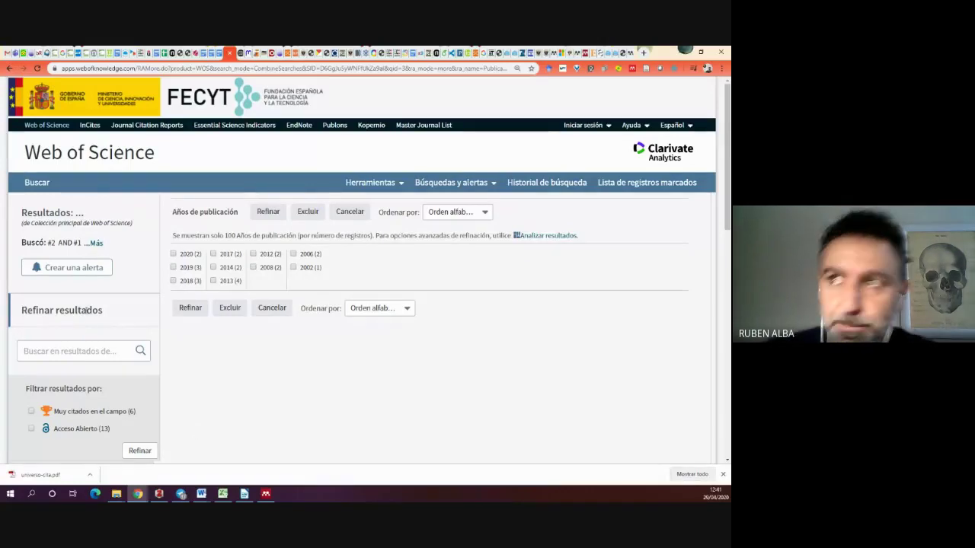
{"action": "left_click", "coordinate": [35, 183]}
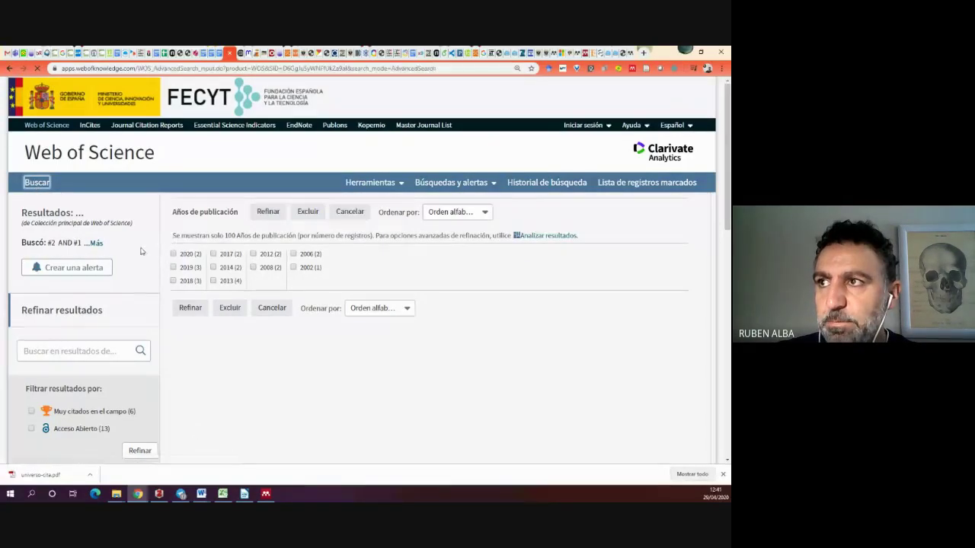
Step: Run a basic Título search for the earlier 'Violence Against Women' query
{"action": "scroll", "coordinate": [114, 190], "scroll_direction": "down", "scroll_amount": 2}
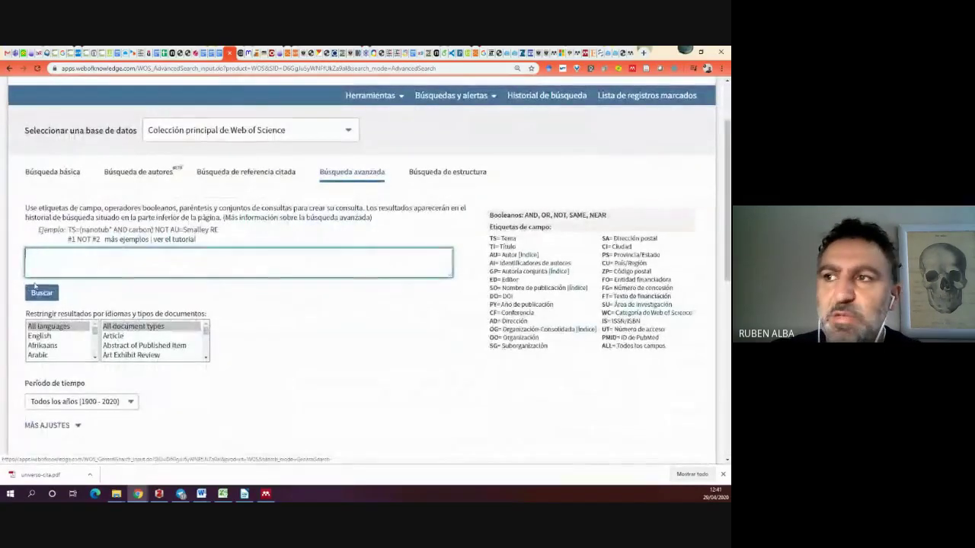
{"action": "left_click", "coordinate": [47, 175]}
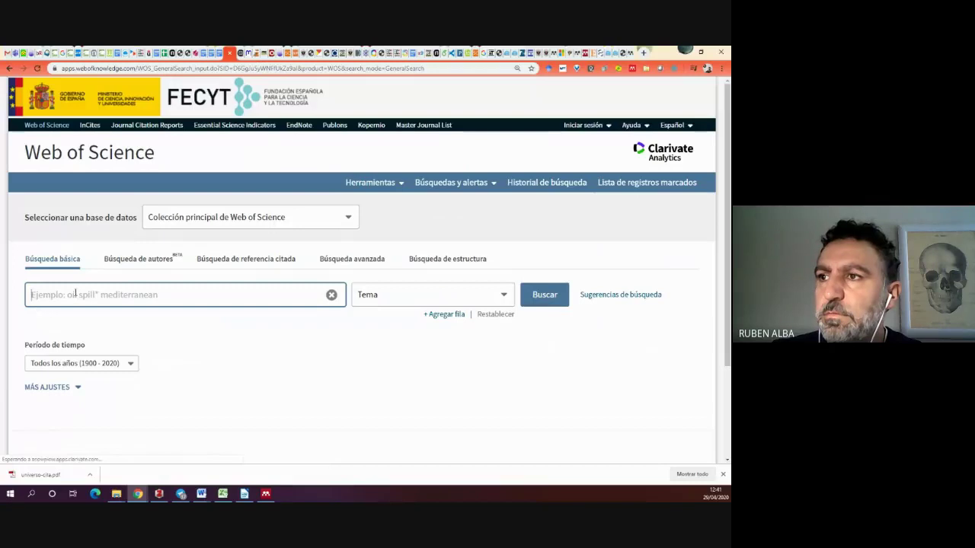
{"action": "left_click", "coordinate": [147, 294]}
{"action": "left_click", "coordinate": [49, 320]}
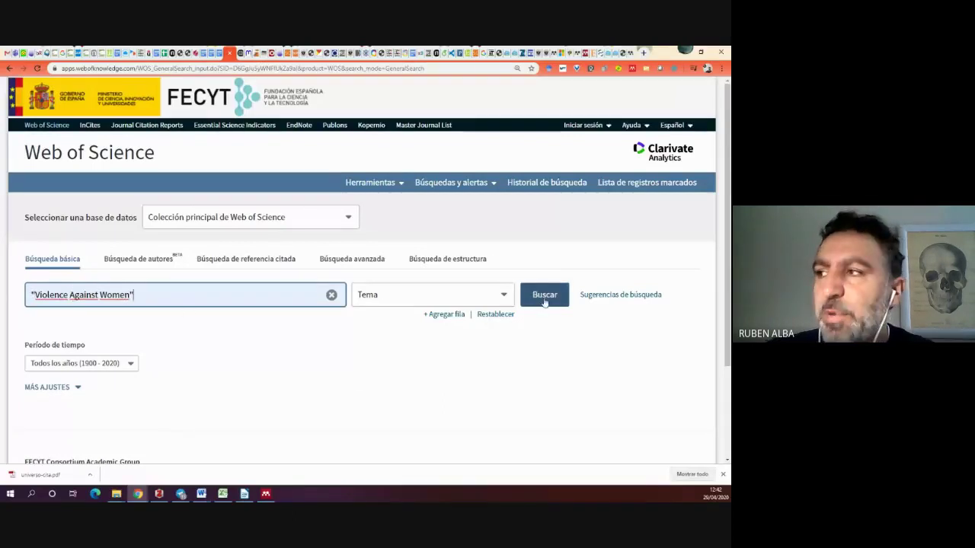
{"action": "left_click", "coordinate": [503, 296]}
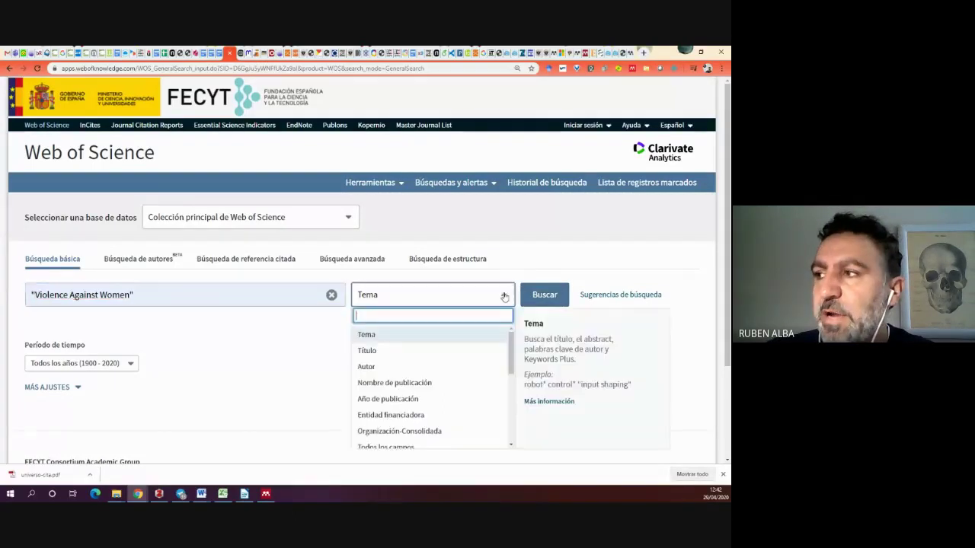
{"action": "left_click", "coordinate": [370, 350]}
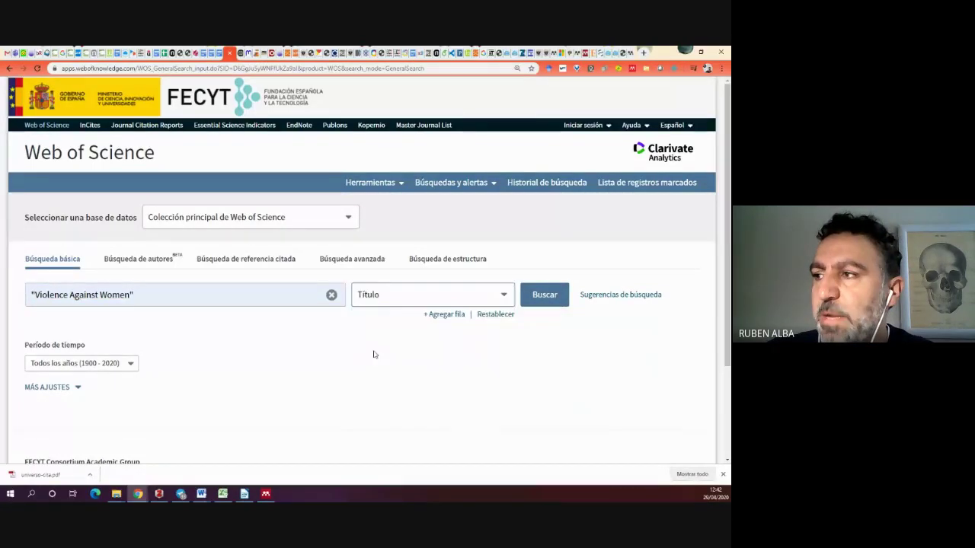
{"action": "left_click", "coordinate": [131, 363]}
{"action": "left_click", "coordinate": [246, 348]}
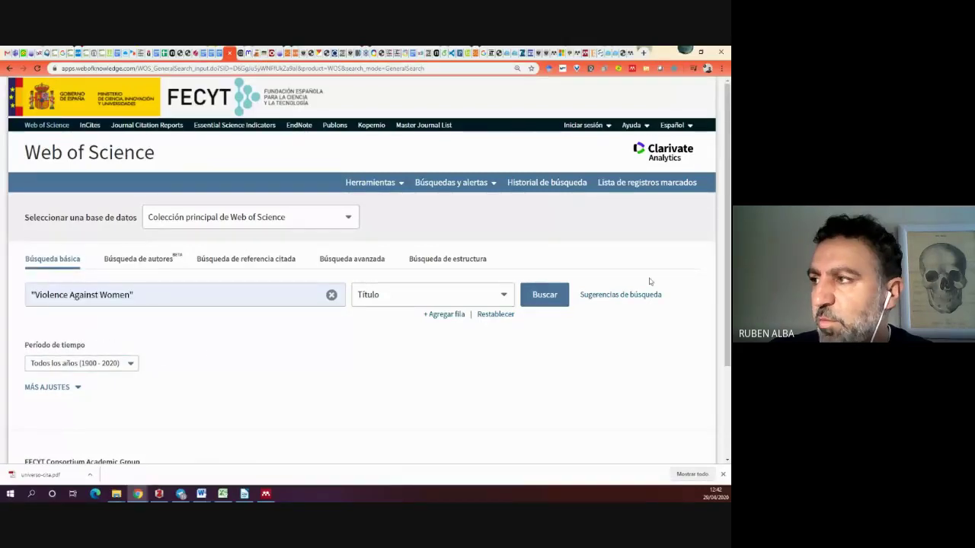
{"action": "left_click", "coordinate": [545, 296]}
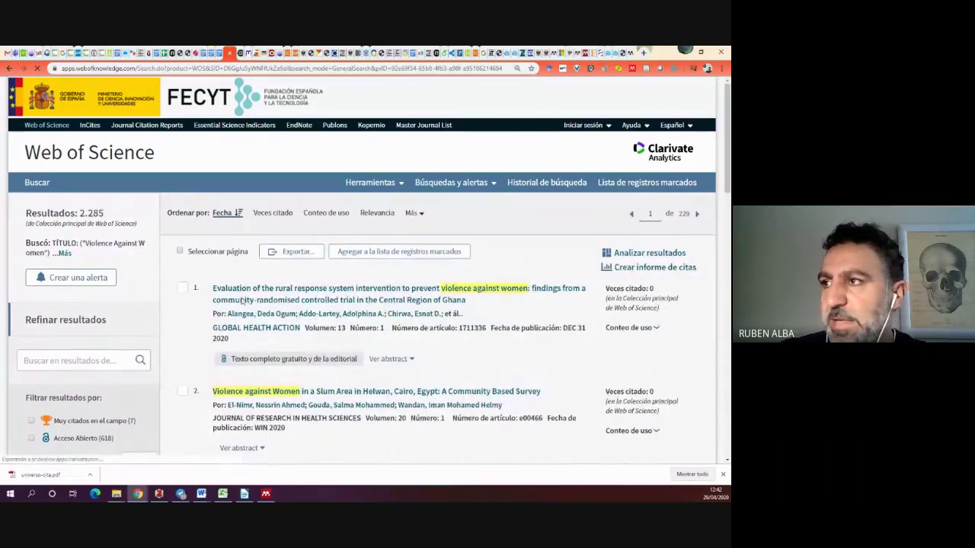
Step: Sort the 2,285 title results by Veces citado
{"action": "left_click", "coordinate": [271, 212]}
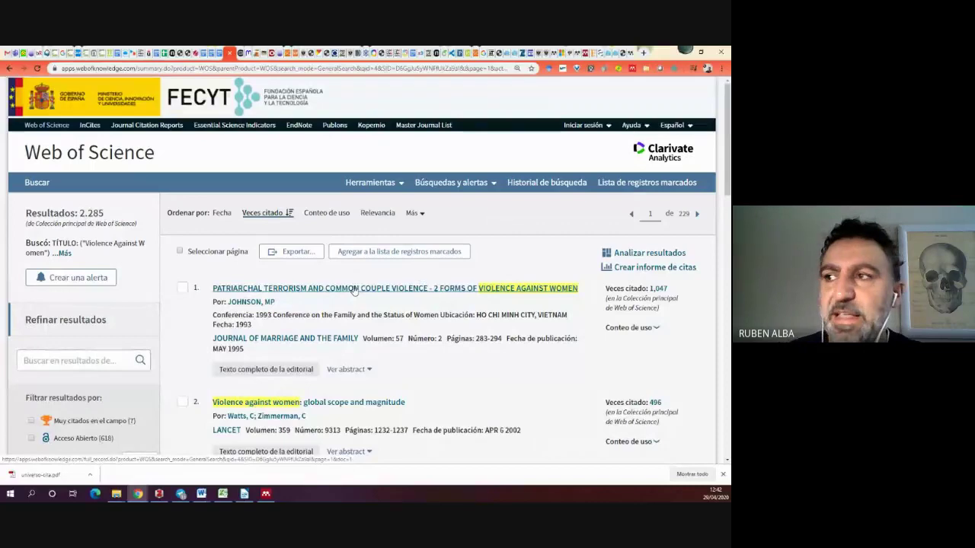
{"action": "scroll", "coordinate": [366, 293], "scroll_direction": "down", "scroll_amount": 2}
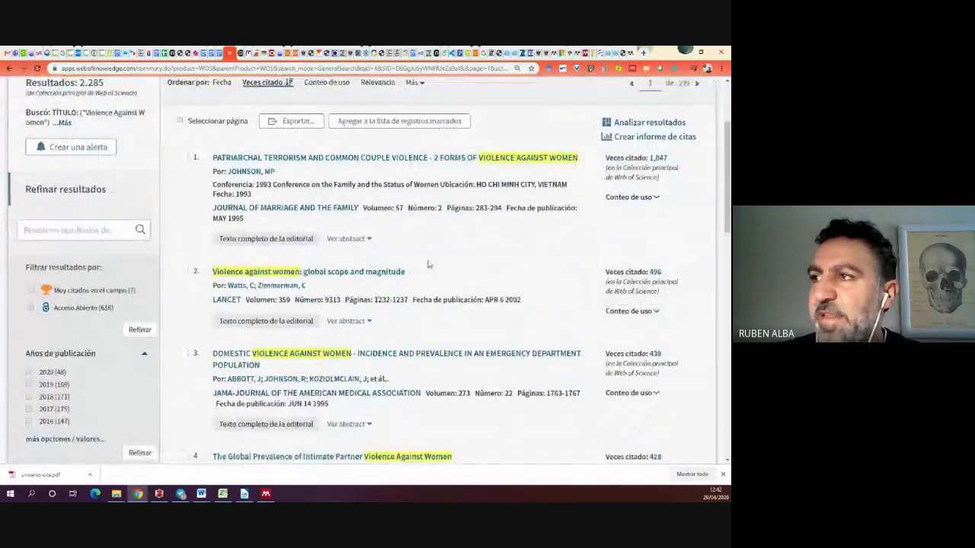
{"action": "scroll", "coordinate": [434, 258], "scroll_direction": "down", "scroll_amount": 4}
{"action": "scroll", "coordinate": [423, 238], "scroll_direction": "up", "scroll_amount": 3}
{"action": "scroll", "coordinate": [423, 239], "scroll_direction": "up", "scroll_amount": 2}
Step: Check the five most-cited records, led by the 1995 'Patriarchal terrorism' paper
{"action": "left_click", "coordinate": [183, 200]}
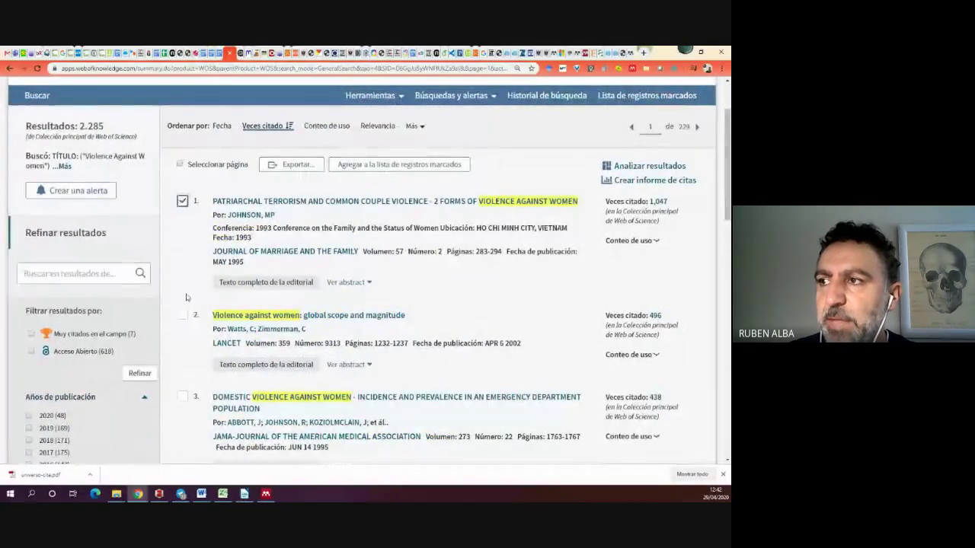
{"action": "left_click", "coordinate": [184, 315]}
{"action": "left_click", "coordinate": [182, 397]}
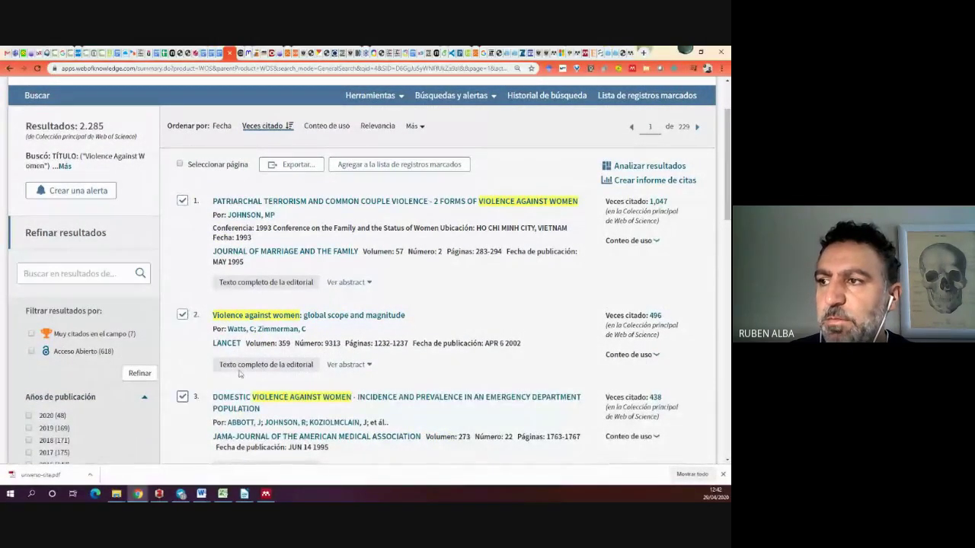
{"action": "scroll", "coordinate": [258, 369], "scroll_direction": "down", "scroll_amount": 1}
{"action": "scroll", "coordinate": [258, 370], "scroll_direction": "down", "scroll_amount": 2}
{"action": "left_click", "coordinate": [183, 325]}
{"action": "left_click", "coordinate": [183, 409]}
{"action": "scroll", "coordinate": [263, 328], "scroll_direction": "up", "scroll_amount": 5}
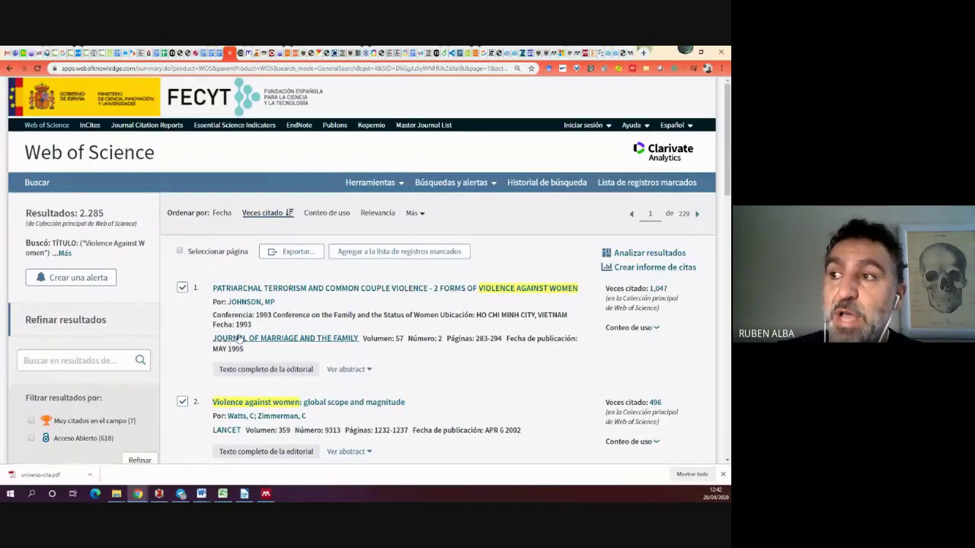
{"action": "scroll", "coordinate": [182, 395], "scroll_direction": "down", "scroll_amount": 3}
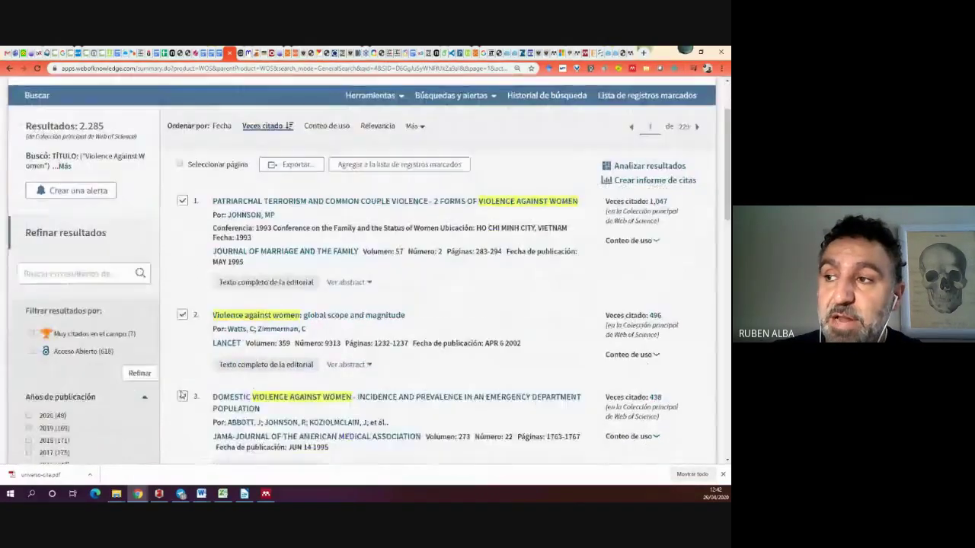
{"action": "scroll", "coordinate": [182, 395], "scroll_direction": "down", "scroll_amount": 1}
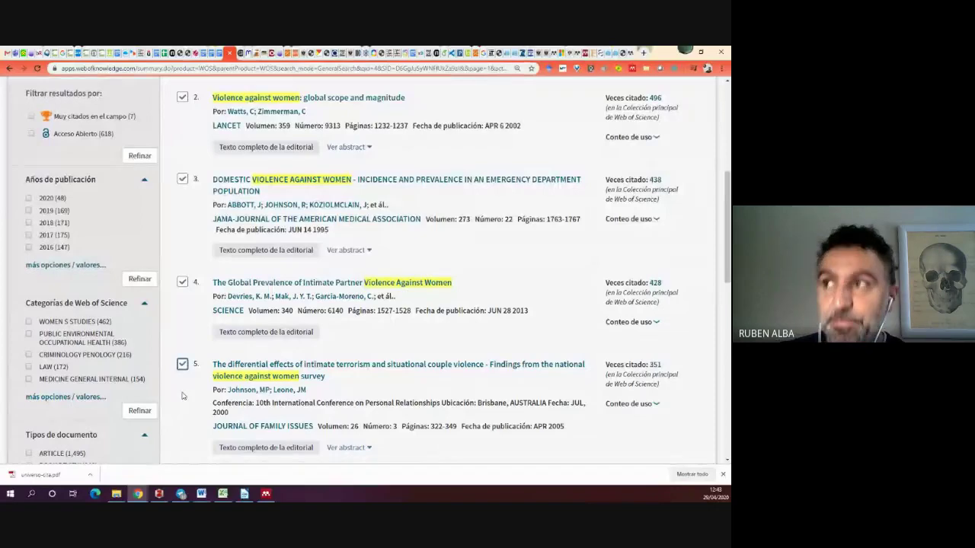
{"action": "scroll", "coordinate": [424, 384], "scroll_direction": "up", "scroll_amount": 3}
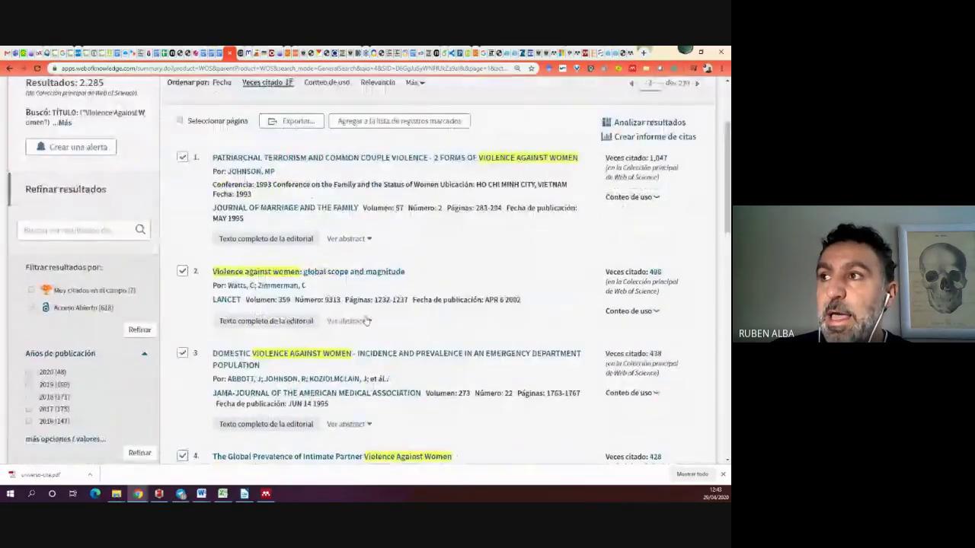
{"action": "scroll", "coordinate": [357, 311], "scroll_direction": "up", "scroll_amount": 3}
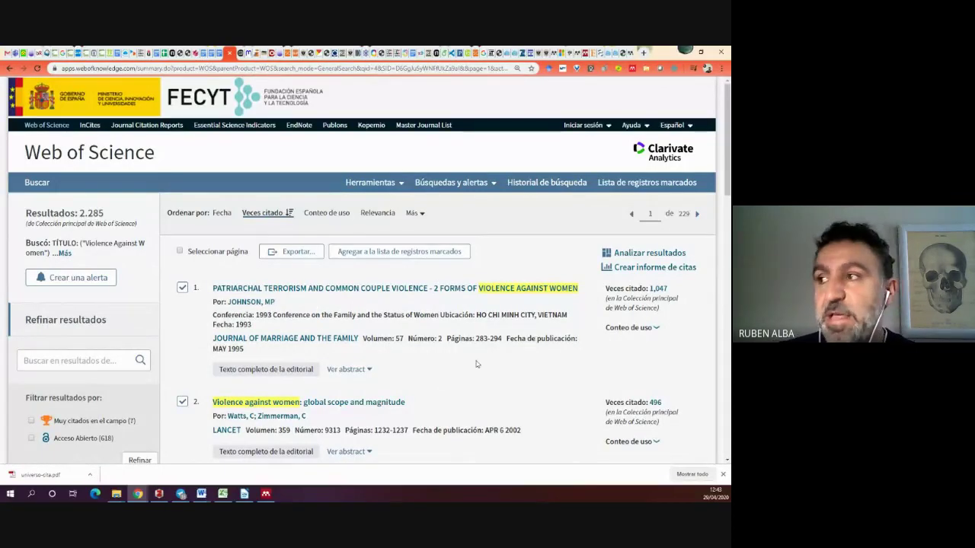
{"action": "scroll", "coordinate": [485, 358], "scroll_direction": "down", "scroll_amount": 3}
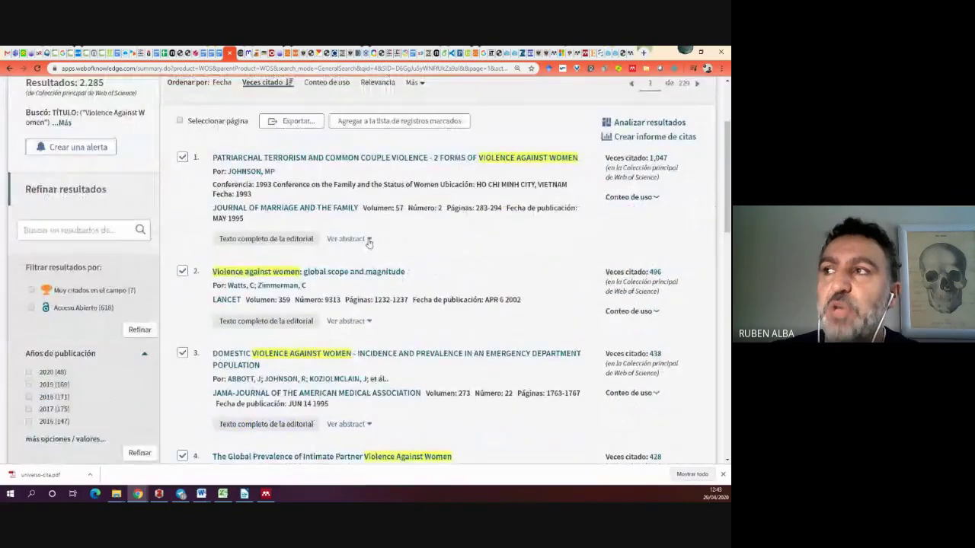
{"action": "scroll", "coordinate": [201, 214], "scroll_direction": "down", "scroll_amount": 3}
{"action": "scroll", "coordinate": [201, 214], "scroll_direction": "up", "scroll_amount": 3}
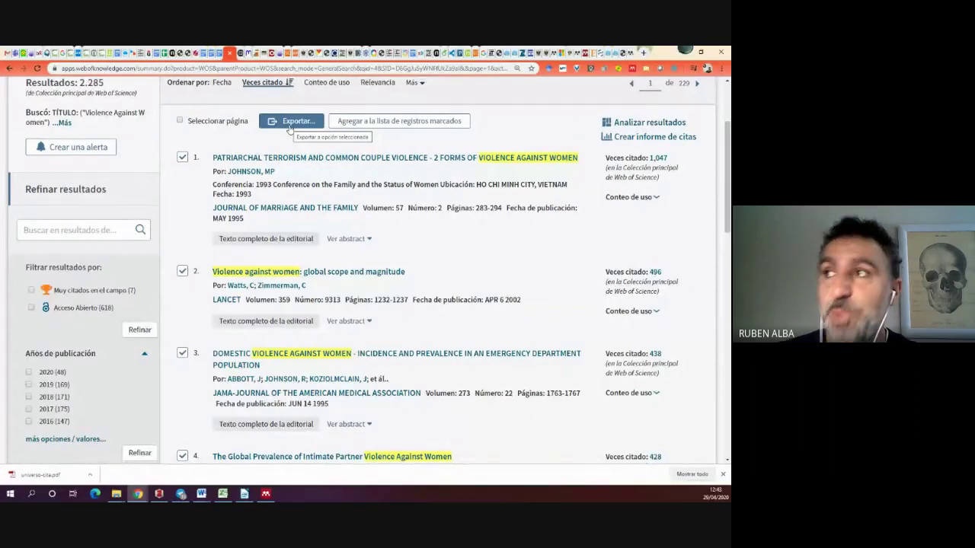
Step: Export the five checked records as Registro completo to a savedrecs text file
{"action": "left_click", "coordinate": [294, 125]}
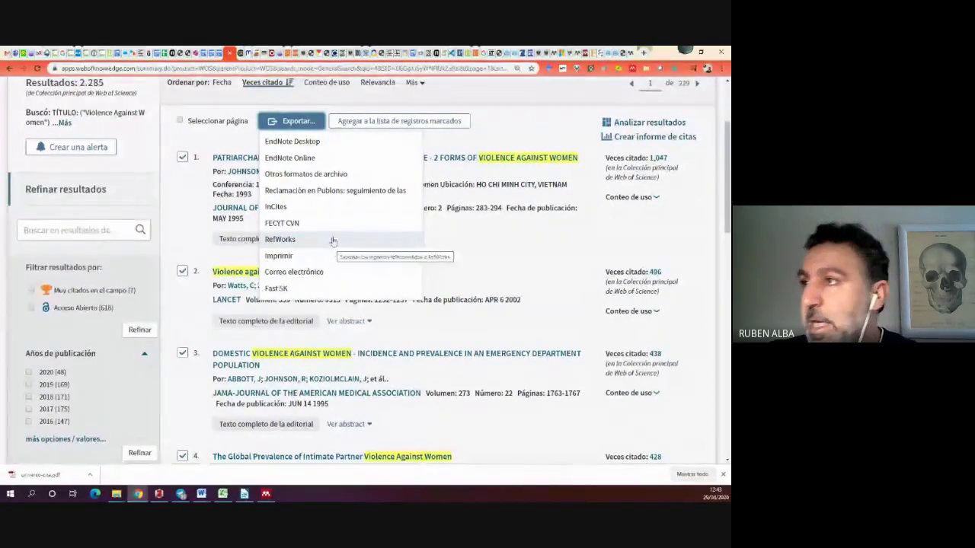
{"action": "left_click", "coordinate": [289, 176]}
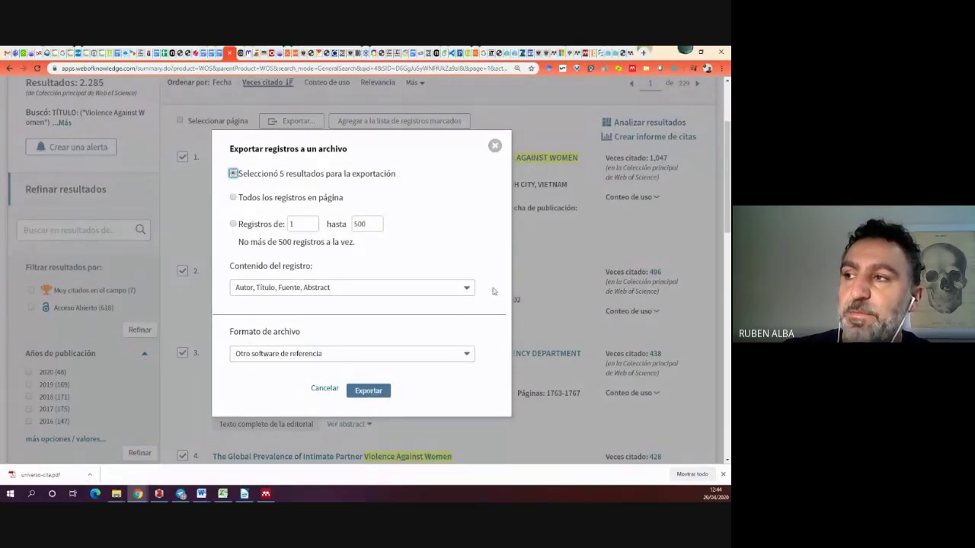
{"action": "left_click", "coordinate": [466, 288]}
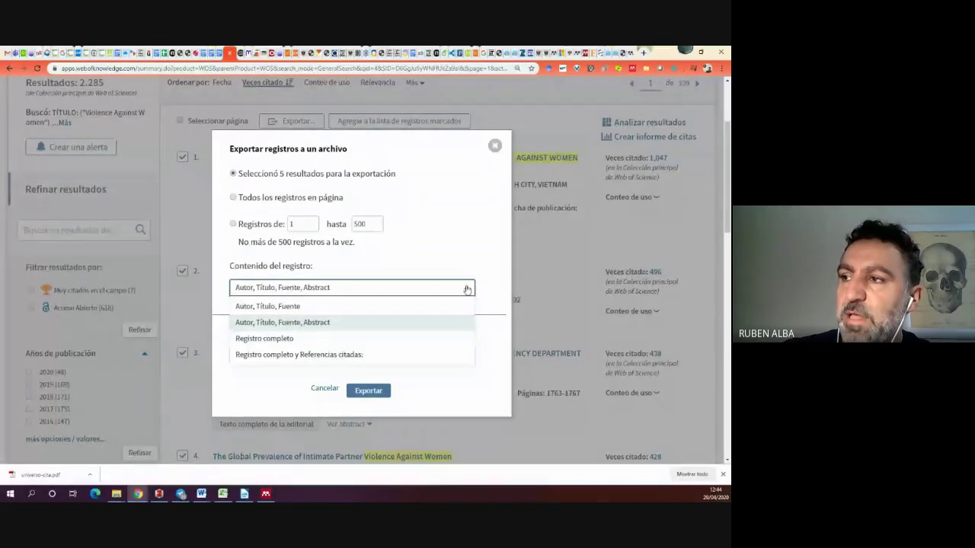
{"action": "left_click", "coordinate": [259, 338]}
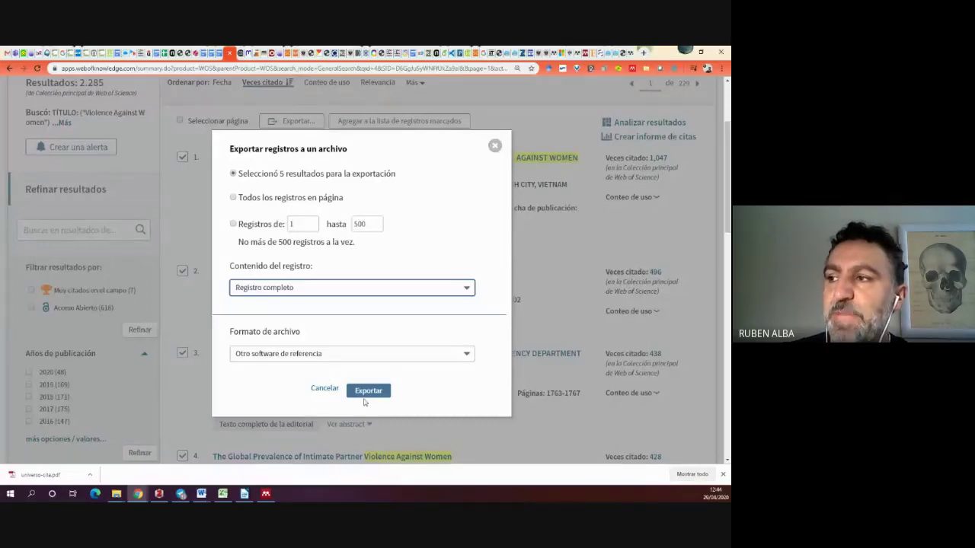
{"action": "left_click", "coordinate": [369, 392]}
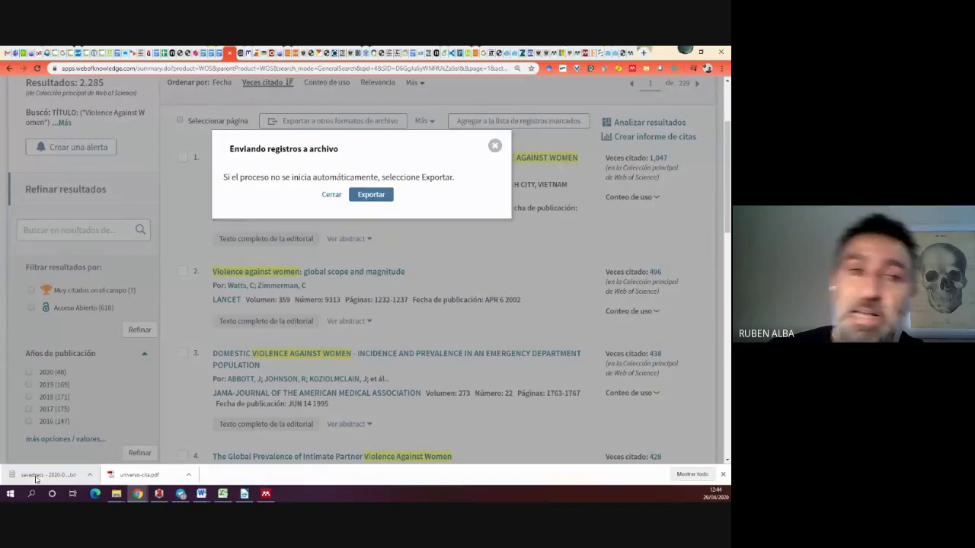
Step: Bring Mendeley forward in a restored window and show the File > Import format choices
{"action": "left_click", "coordinate": [266, 495]}
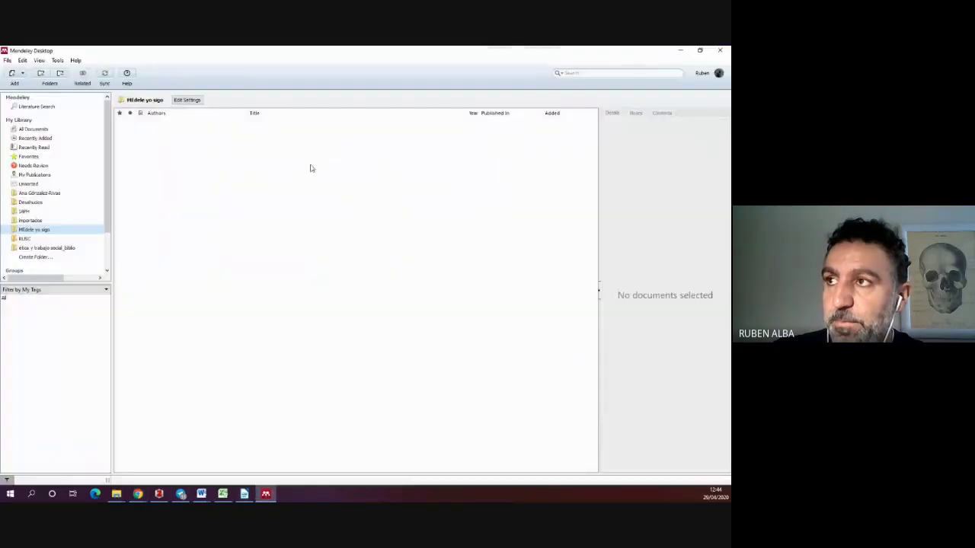
{"action": "left_click", "coordinate": [700, 51]}
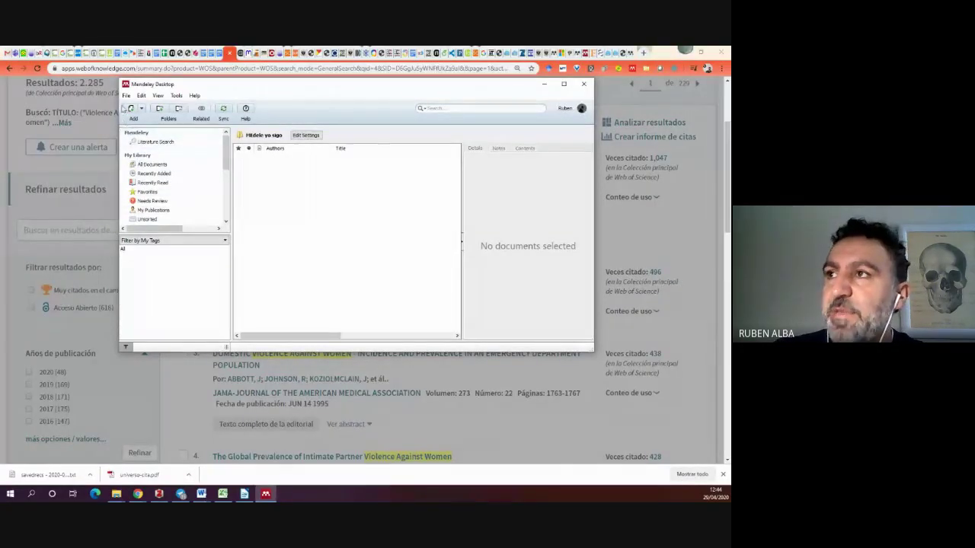
{"action": "left_click", "coordinate": [126, 96]}
{"action": "mouse_move", "coordinate": [144, 149]}
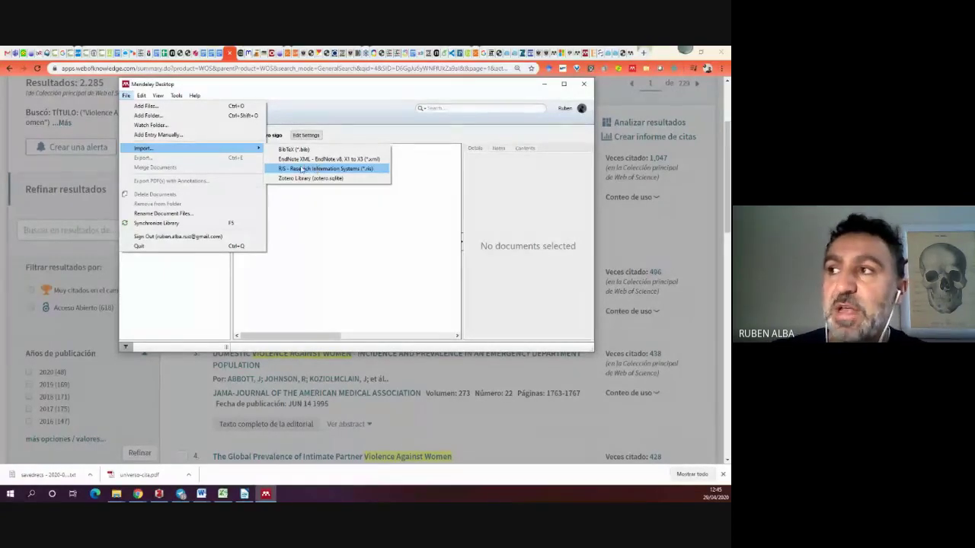
Step: Start a RIS import and locate the savedrecs file in Descargas
{"action": "left_click", "coordinate": [299, 173]}
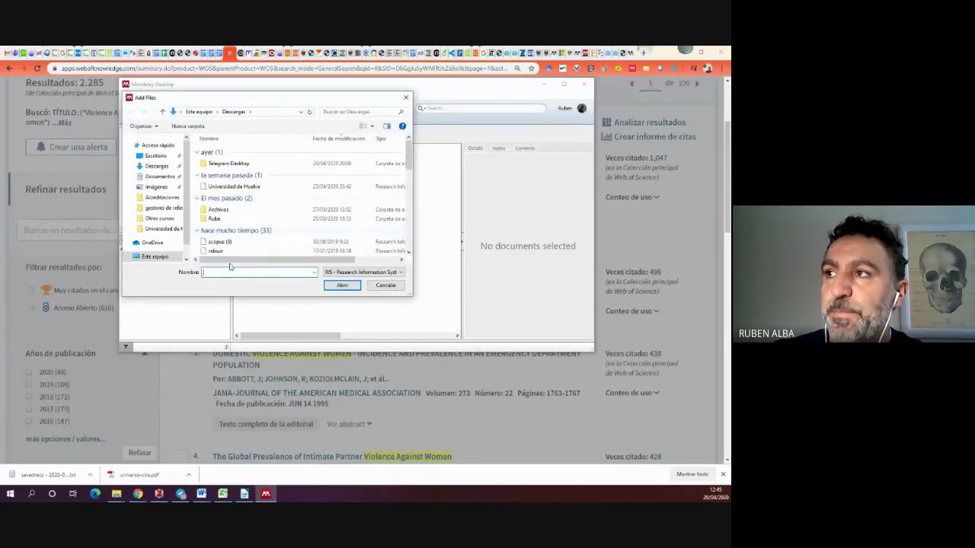
{"action": "left_click", "coordinate": [156, 166]}
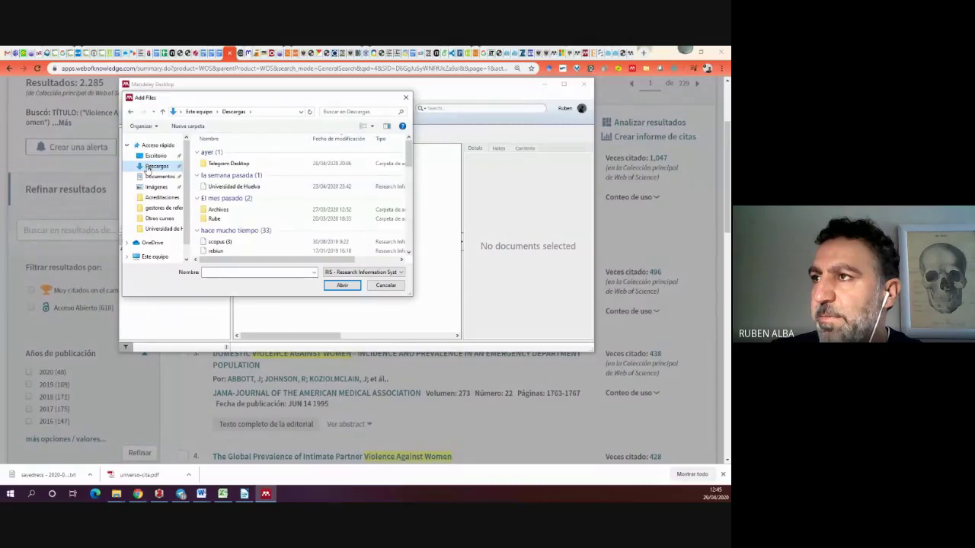
{"action": "scroll", "coordinate": [279, 207], "scroll_direction": "down", "scroll_amount": 1}
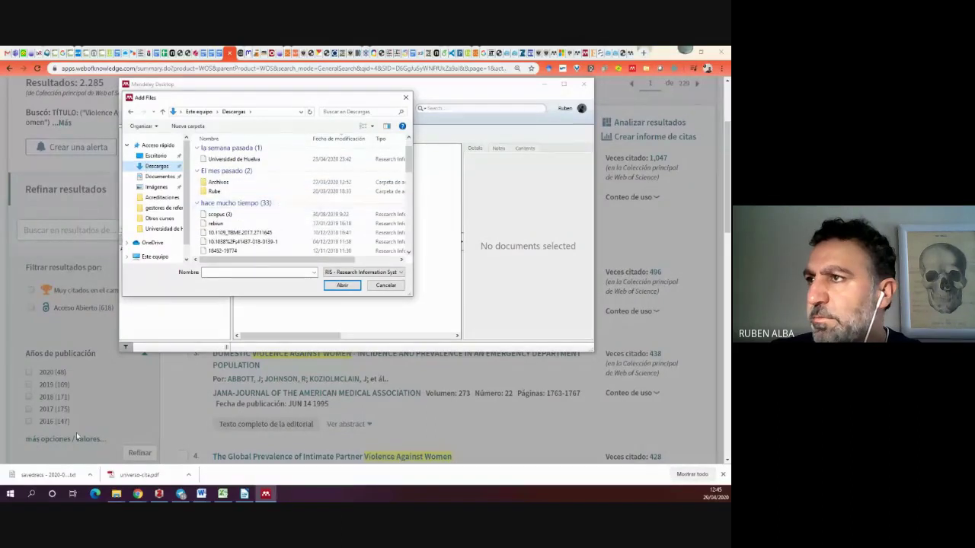
{"action": "left_click", "coordinate": [47, 476]}
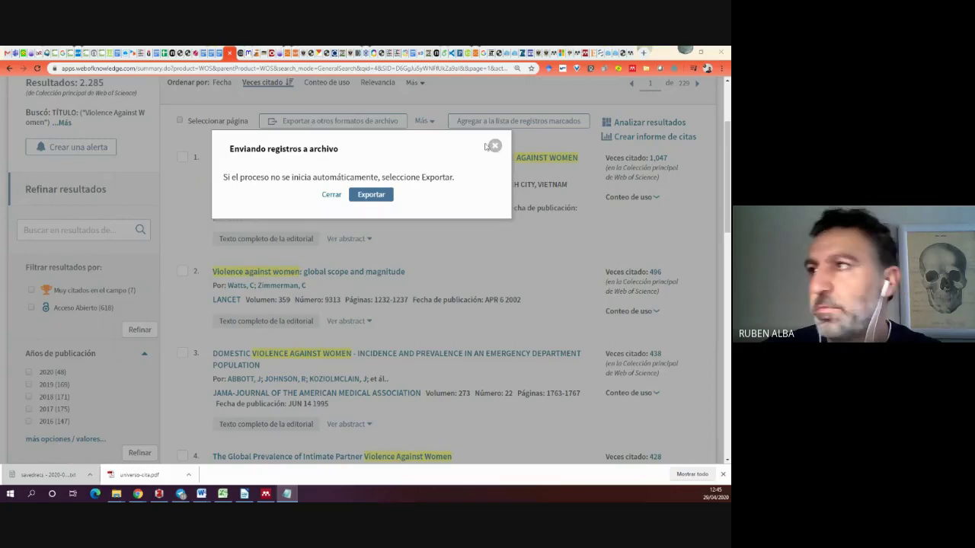
Step: Show all supported reference formats in Descargas and import the savedrecs file
{"action": "left_click", "coordinate": [265, 494]}
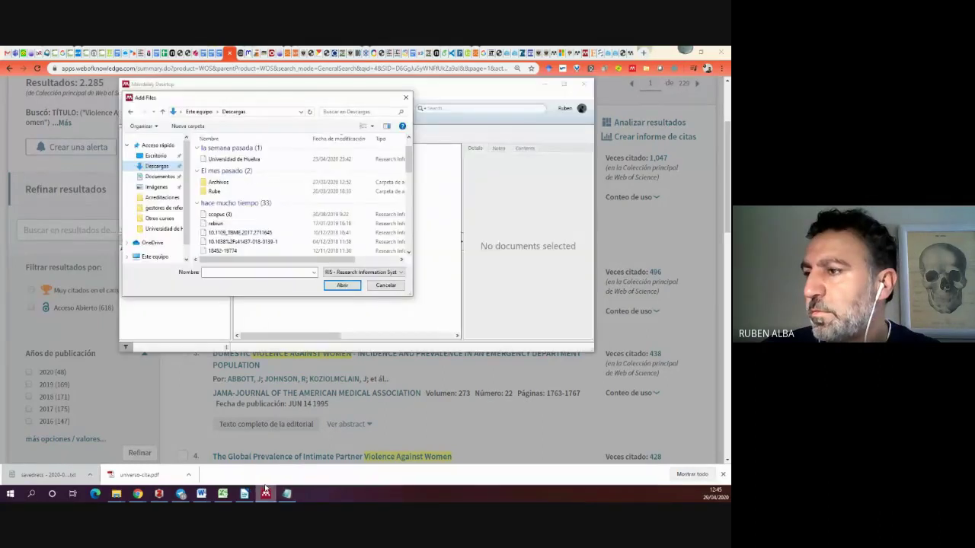
{"action": "left_click", "coordinate": [313, 272]}
{"action": "left_click", "coordinate": [313, 272]}
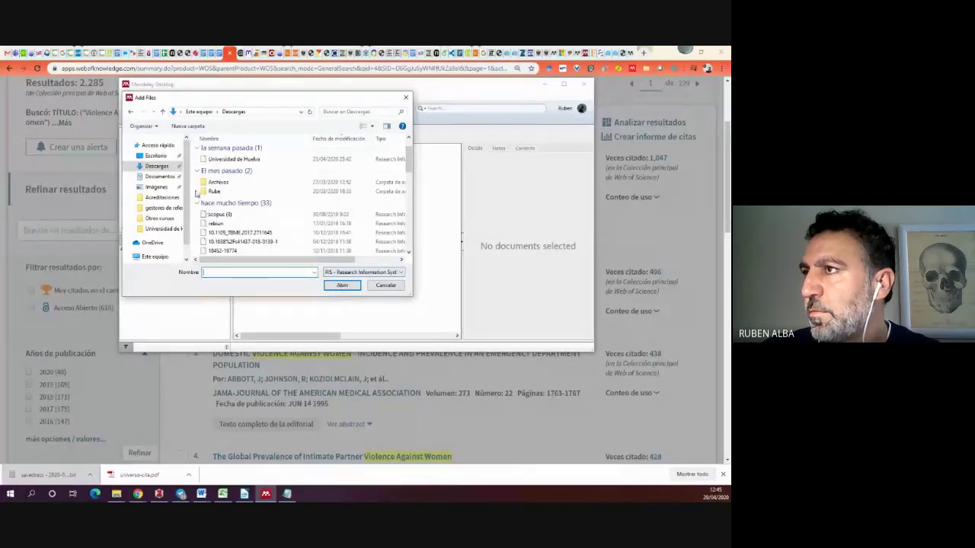
{"action": "left_click", "coordinate": [155, 156]}
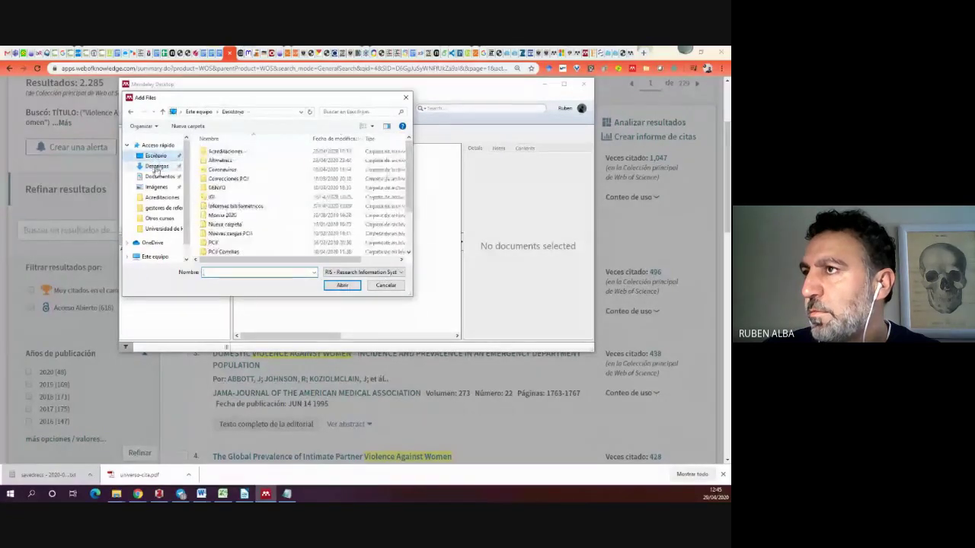
{"action": "left_click", "coordinate": [157, 167]}
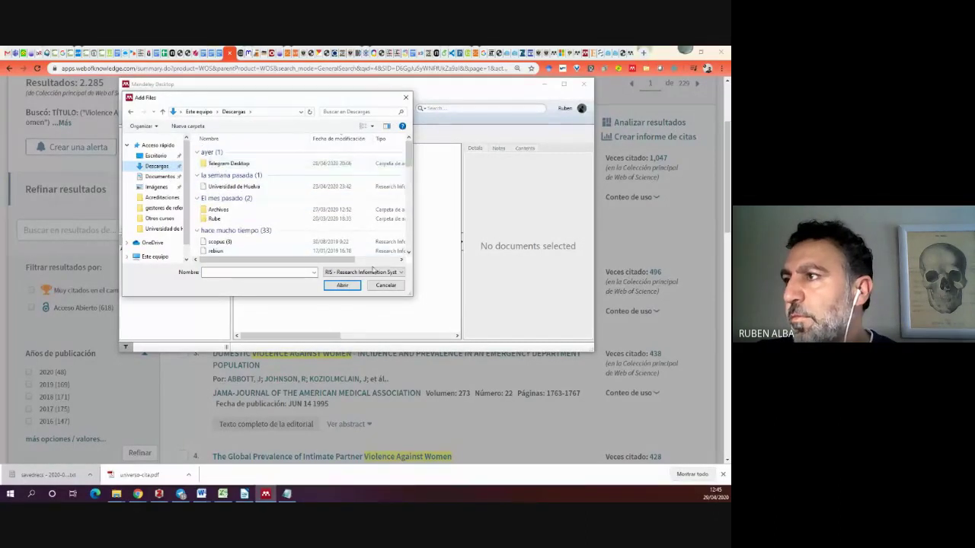
{"action": "left_click", "coordinate": [396, 272]}
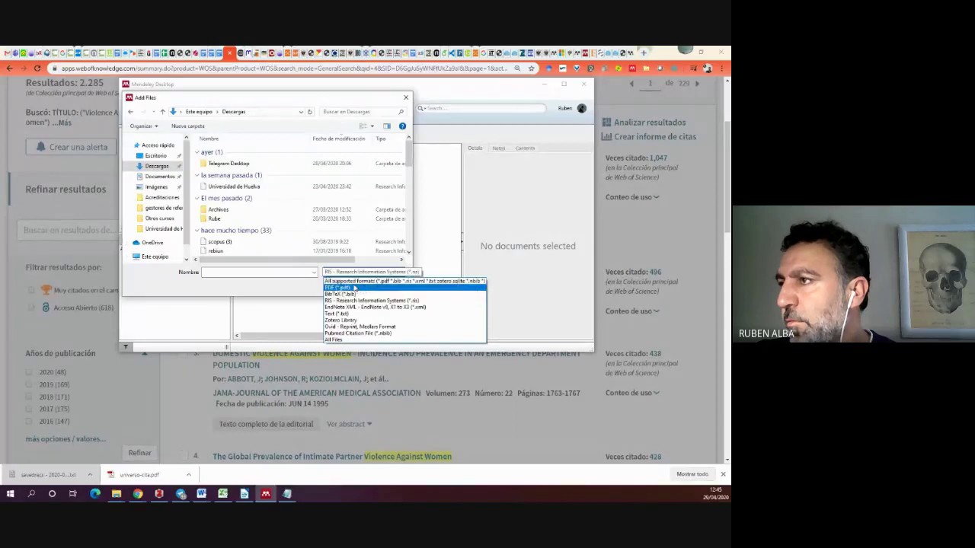
{"action": "left_click", "coordinate": [358, 281]}
{"action": "left_click", "coordinate": [248, 163]}
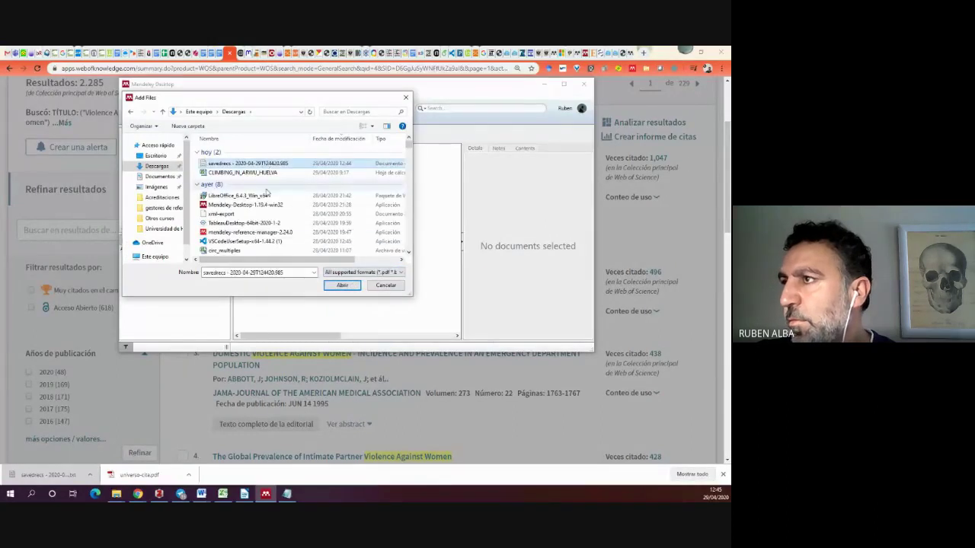
{"action": "left_click", "coordinate": [340, 287]}
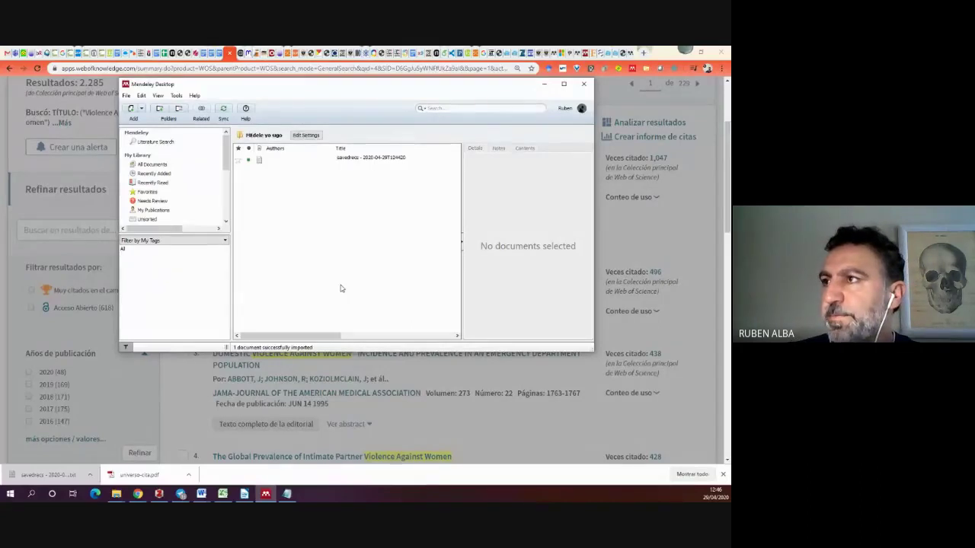
Step: Open the imported savedrecs entry in Notepad to read its raw records, then return to Mendeley
{"action": "left_click", "coordinate": [346, 159]}
{"action": "double_click", "coordinate": [346, 160]}
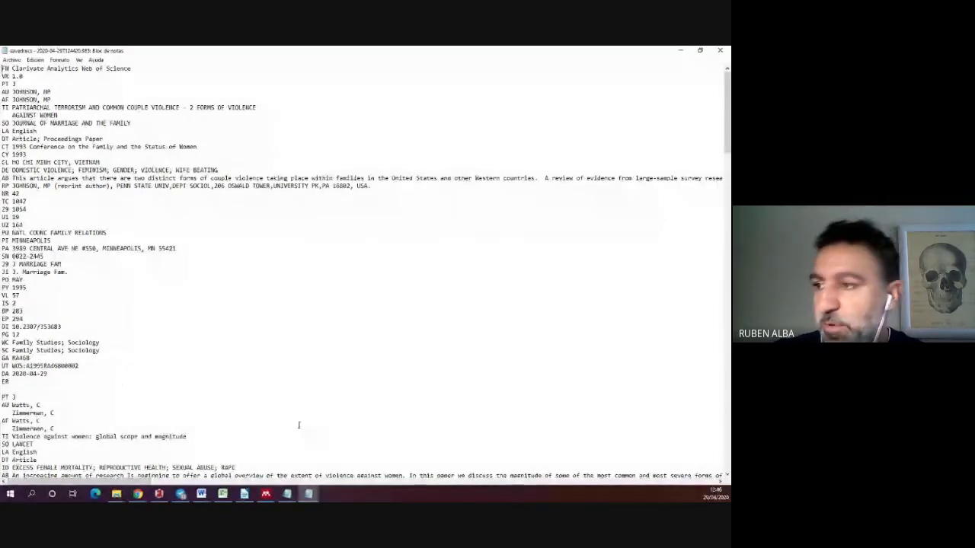
{"action": "left_click", "coordinate": [266, 494]}
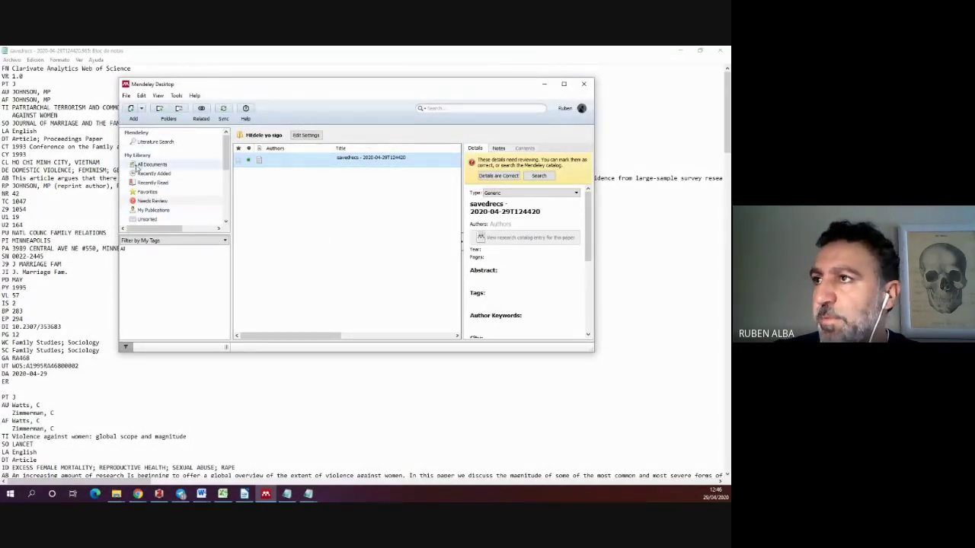
Step: Start a File > Import > EndNote XML import and cancel it without importing
{"action": "left_click", "coordinate": [127, 95]}
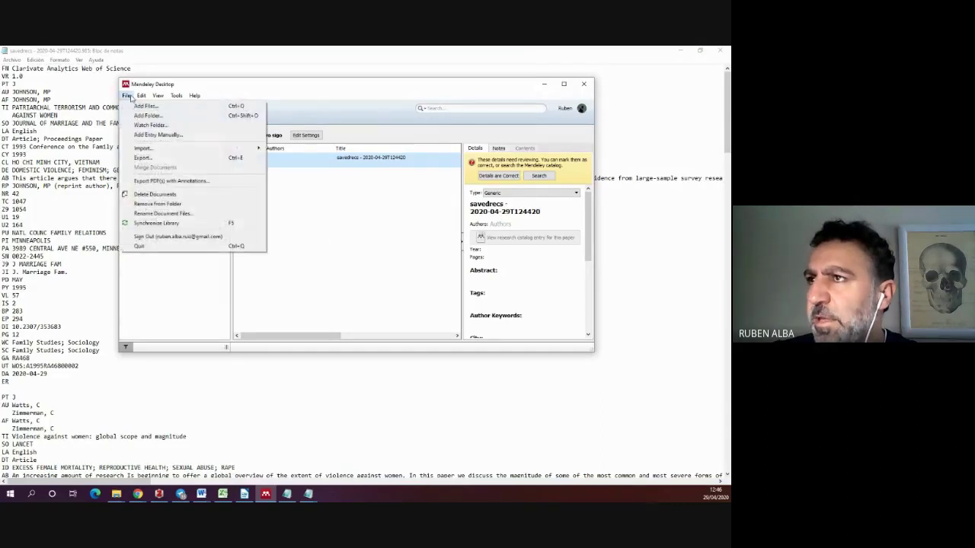
{"action": "mouse_move", "coordinate": [147, 148]}
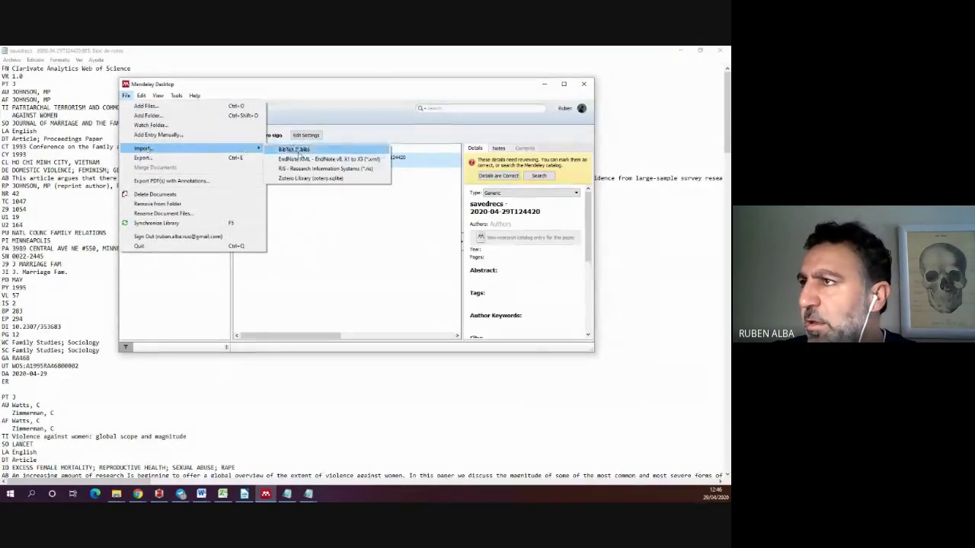
{"action": "left_click", "coordinate": [307, 159]}
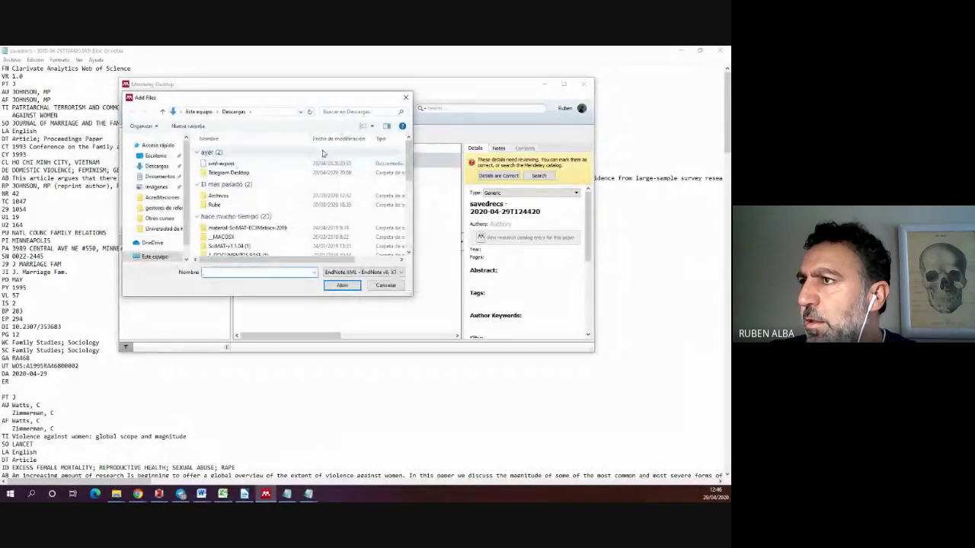
{"action": "left_click", "coordinate": [405, 97]}
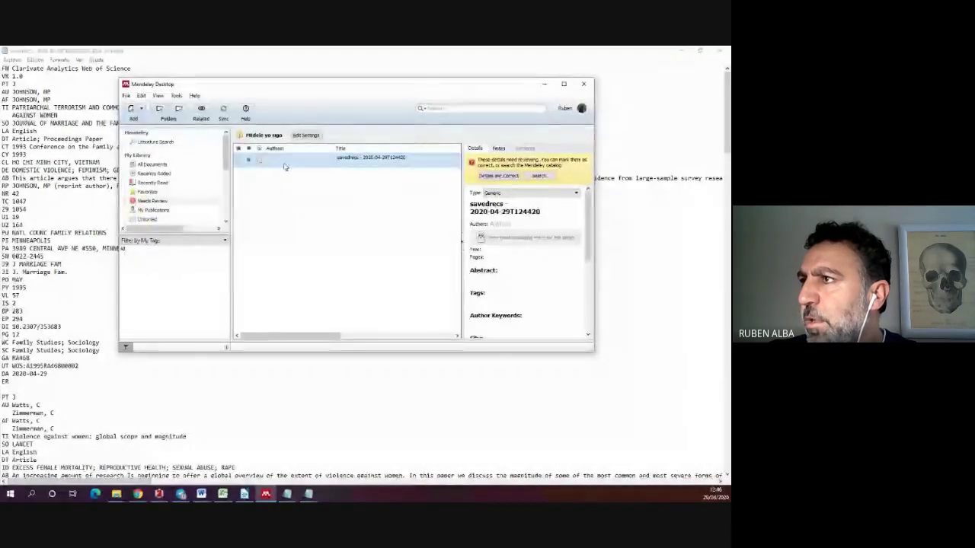
Step: Minimize Mendeley so the Notepad savedrecs records stay in view
{"action": "left_click", "coordinate": [265, 493]}
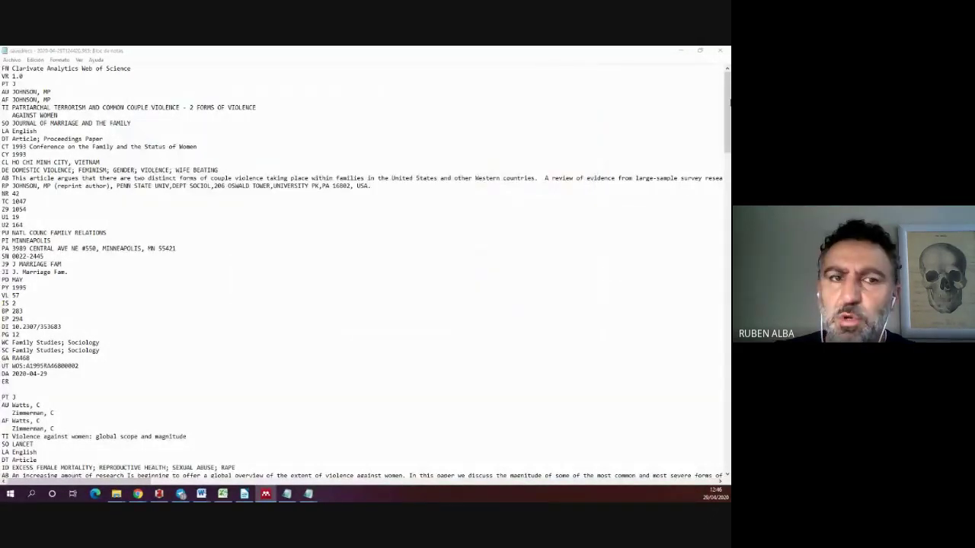
{"action": "left_click", "coordinate": [678, 54]}
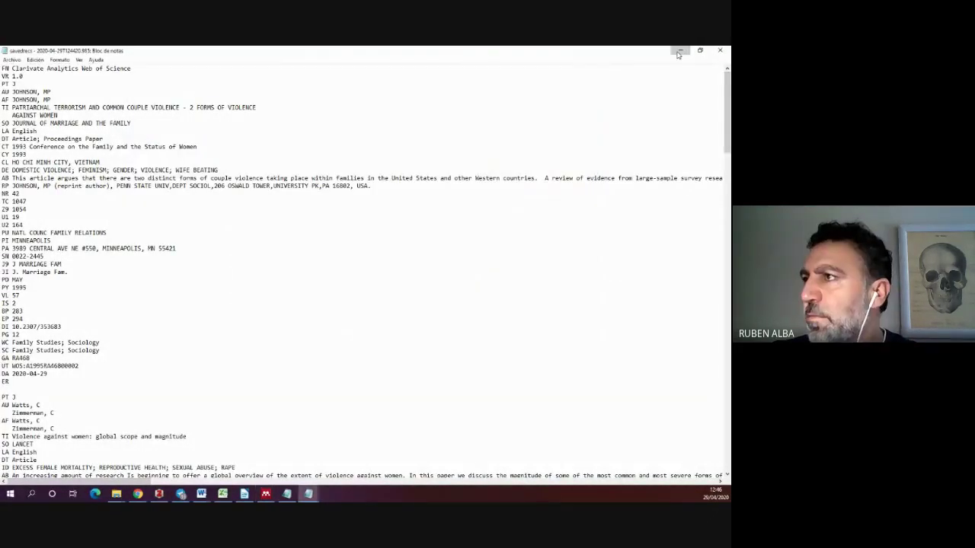
{"action": "left_click", "coordinate": [678, 54]}
Step: Compare the savedrecs text records with the imported Mendeley entry, reopening the file as text
{"action": "left_click", "coordinate": [265, 494]}
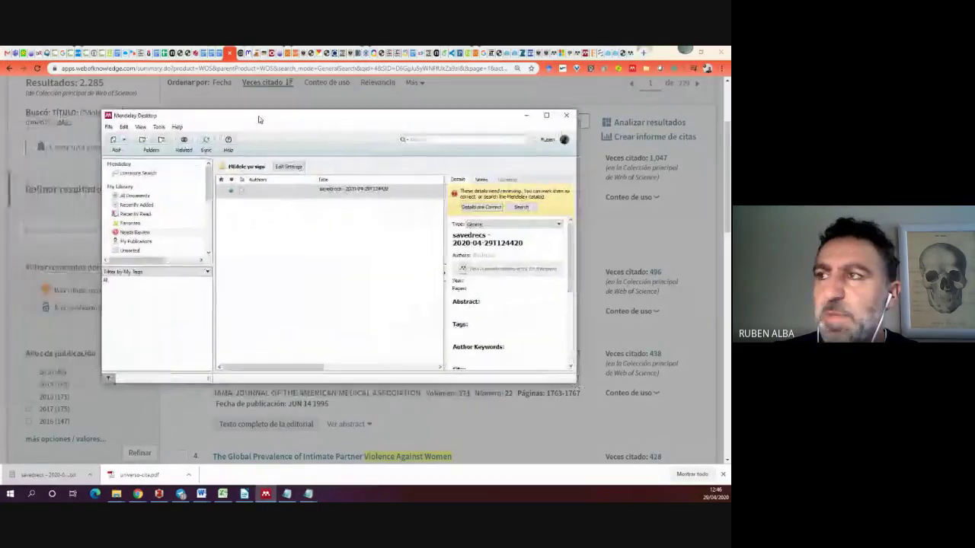
{"action": "left_click", "coordinate": [308, 493]}
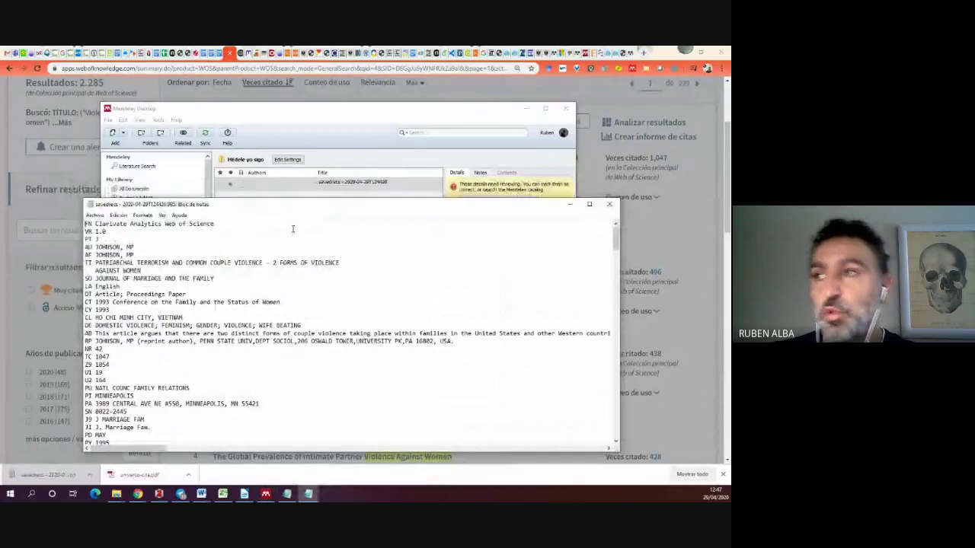
{"action": "key", "text": "shift+Down"}
{"action": "key", "text": "shift+Down"}
{"action": "key", "text": "shift+Down"}
{"action": "key", "text": "shift+Down"}
{"action": "key", "text": "shift+Down"}
{"action": "key", "text": "shift+Down"}
{"action": "key", "text": "shift+Down"}
{"action": "key", "text": "shift+Down"}
{"action": "key", "text": "shift+Down"}
{"action": "key", "text": "shift+Down"}
{"action": "key", "text": "shift+Down"}
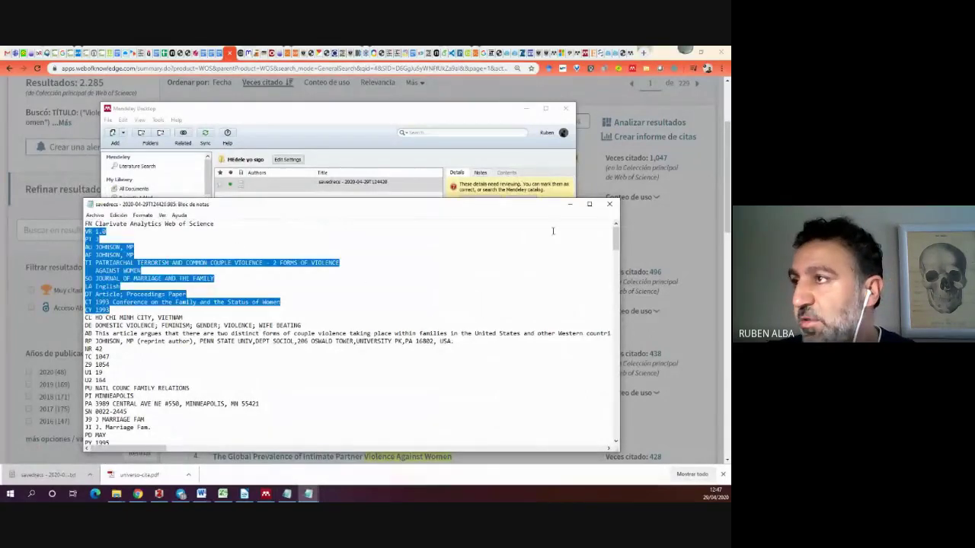
{"action": "left_click", "coordinate": [609, 204]}
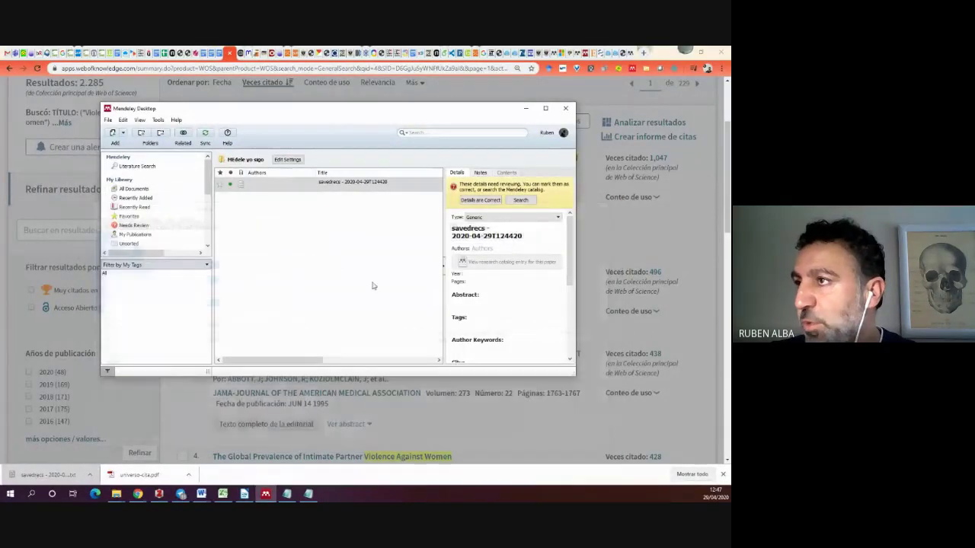
{"action": "double_click", "coordinate": [333, 186]}
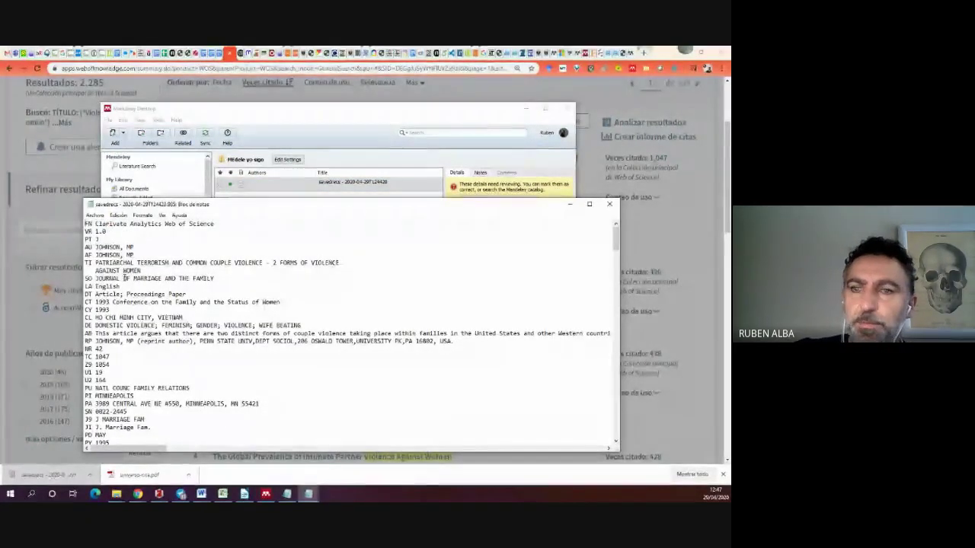
{"action": "scroll", "coordinate": [249, 241], "scroll_direction": "down", "scroll_amount": 1}
{"action": "scroll", "coordinate": [249, 240], "scroll_direction": "up", "scroll_amount": 1}
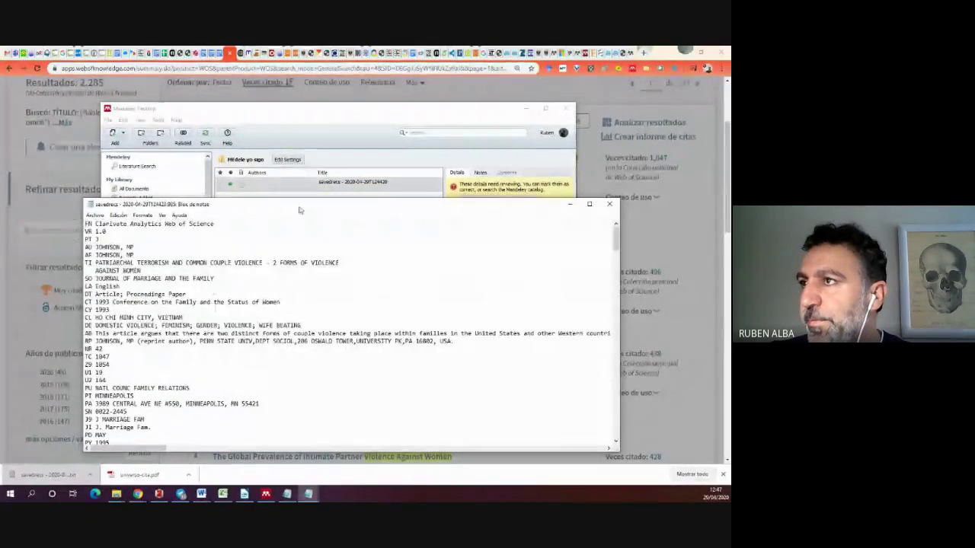
Step: Switch back to Mendeley, scroll the entry's Details panel, then minimize Mendeley
{"action": "left_click", "coordinate": [312, 141]}
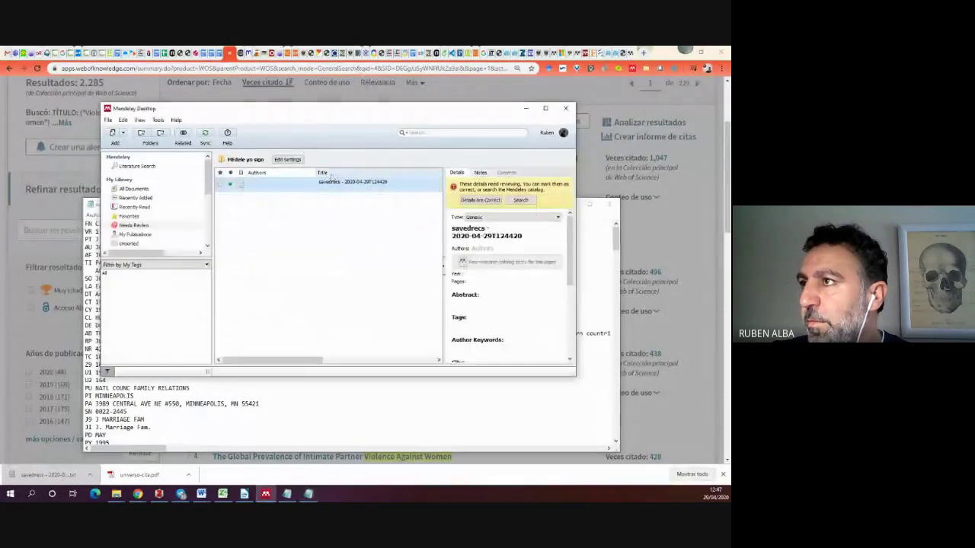
{"action": "double_click", "coordinate": [339, 185]}
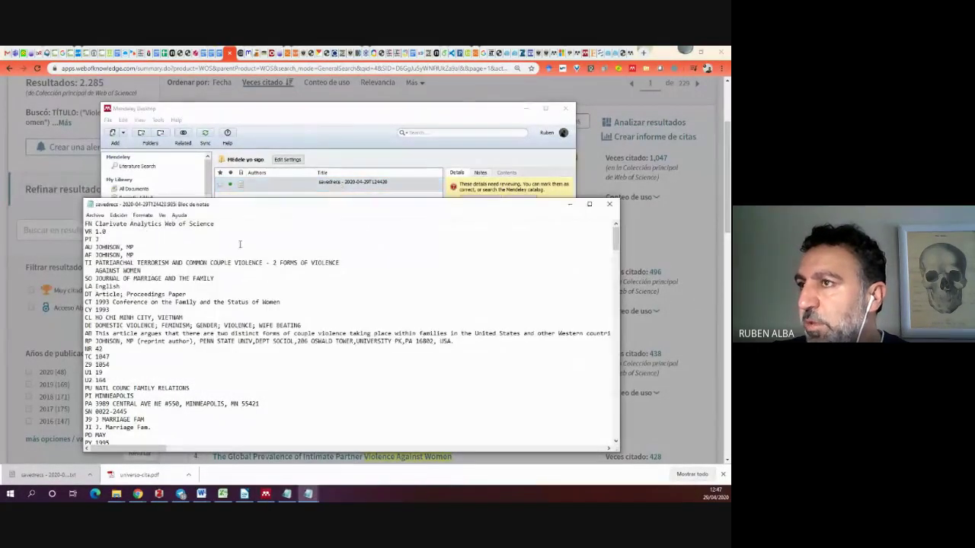
{"action": "left_click", "coordinate": [489, 190]}
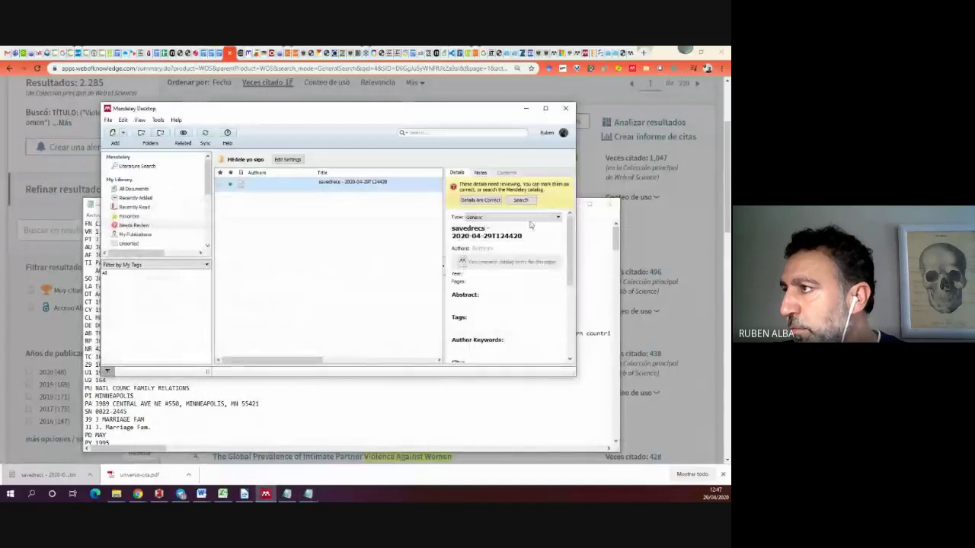
{"action": "scroll", "coordinate": [490, 273], "scroll_direction": "down", "scroll_amount": 5}
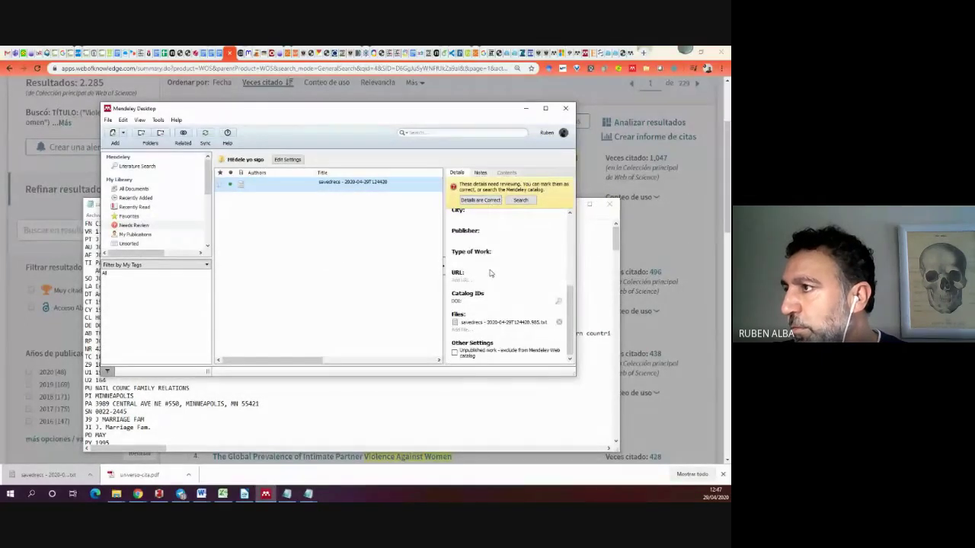
{"action": "scroll", "coordinate": [490, 273], "scroll_direction": "up", "scroll_amount": 5}
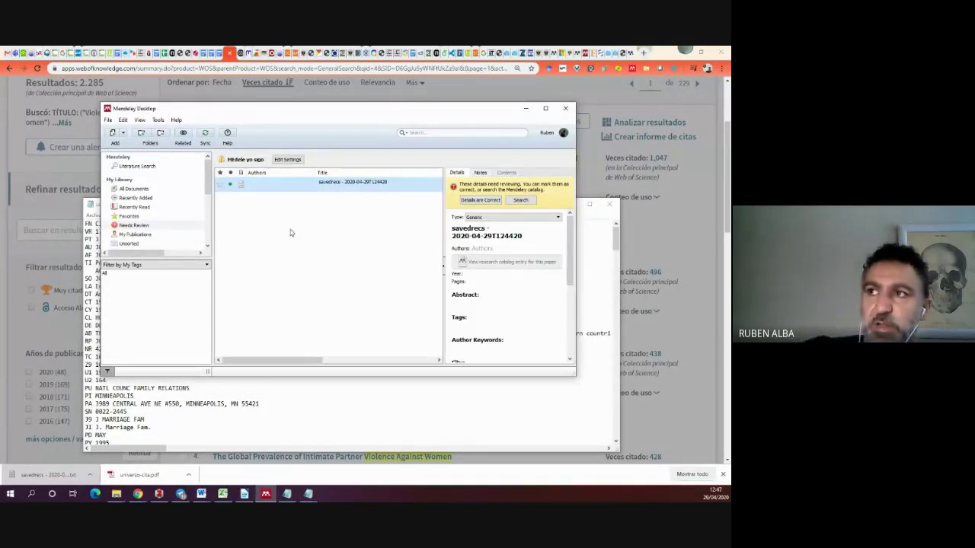
{"action": "left_click", "coordinate": [526, 108]}
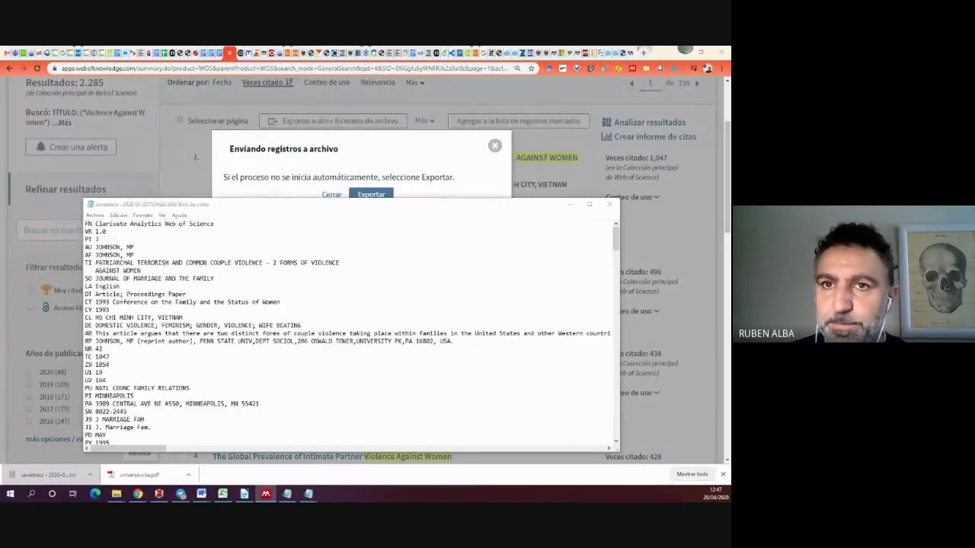
Step: Minimize Notepad and close the 'Enviando registros a archivo' export notice
{"action": "left_click", "coordinate": [685, 50]}
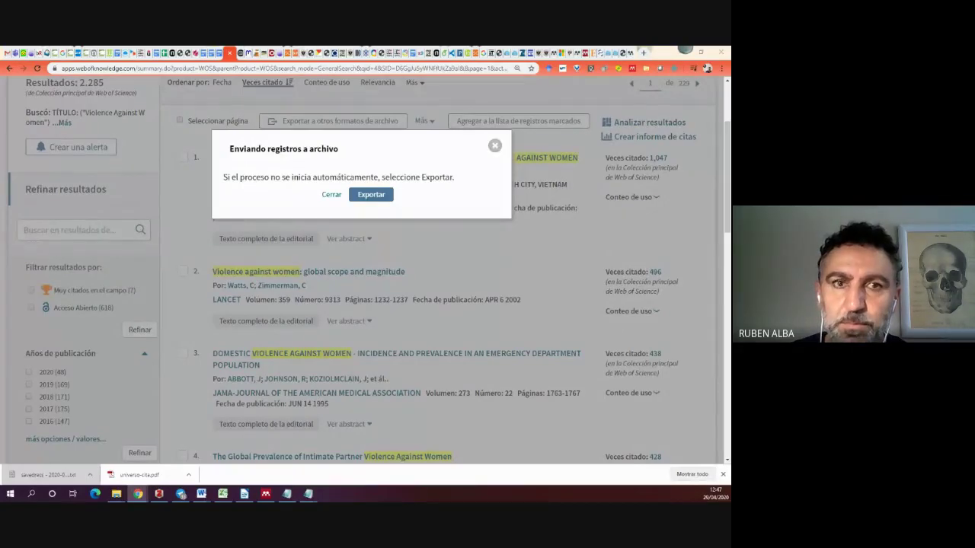
{"action": "left_click", "coordinate": [494, 147]}
{"action": "scroll", "coordinate": [442, 243], "scroll_direction": "down", "scroll_amount": 3}
{"action": "scroll", "coordinate": [436, 245], "scroll_direction": "up", "scroll_amount": 5}
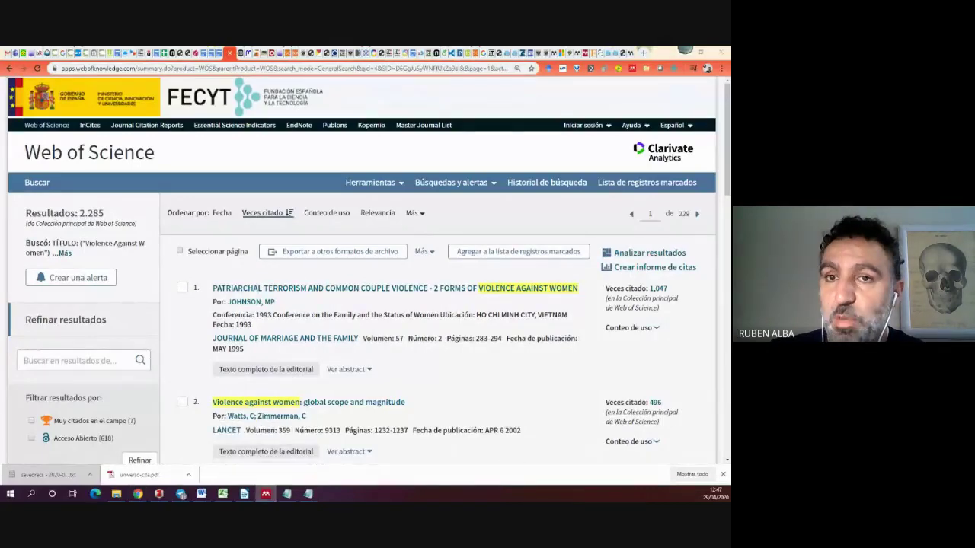
Step: Bring up the Mendeley library briefly, then minimize it again
{"action": "left_click", "coordinate": [265, 494]}
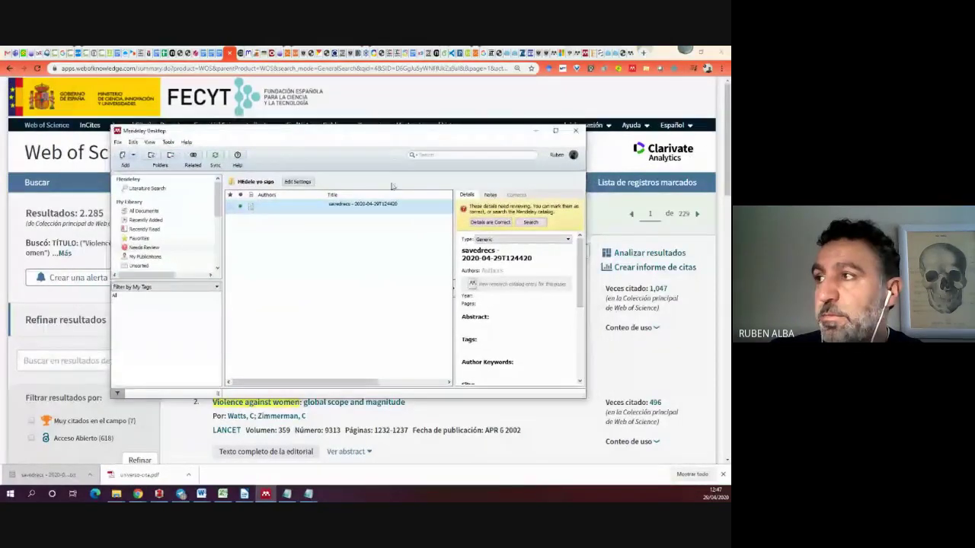
{"action": "scroll", "coordinate": [210, 226], "scroll_direction": "down", "scroll_amount": 3}
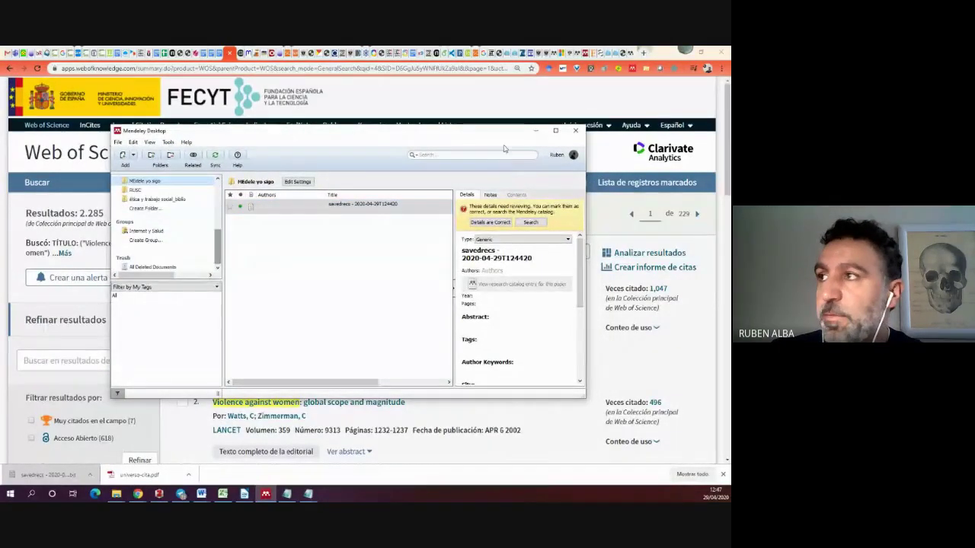
{"action": "left_click", "coordinate": [539, 136]}
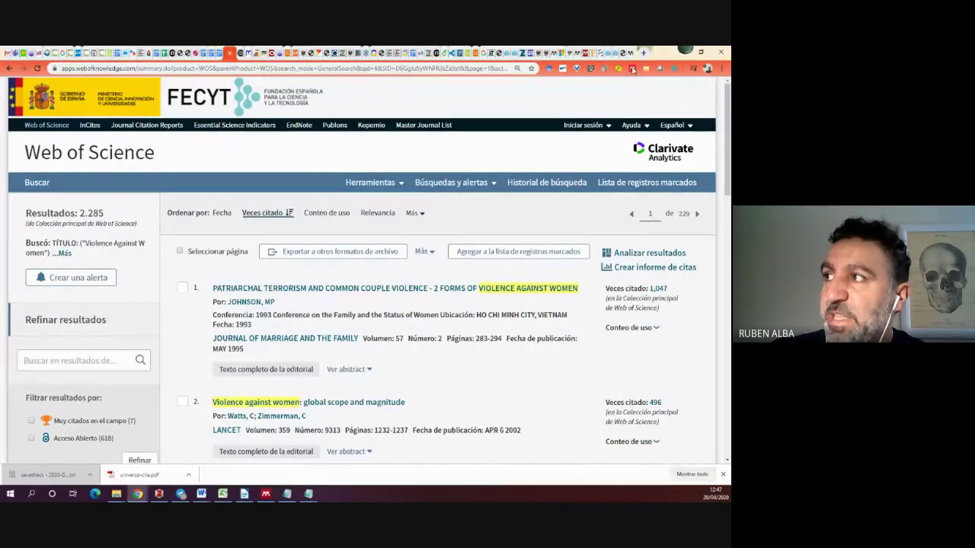
Step: In Mendeley Web Importer, select all 17 references detected on the Web of Science page
{"action": "left_click", "coordinate": [633, 69]}
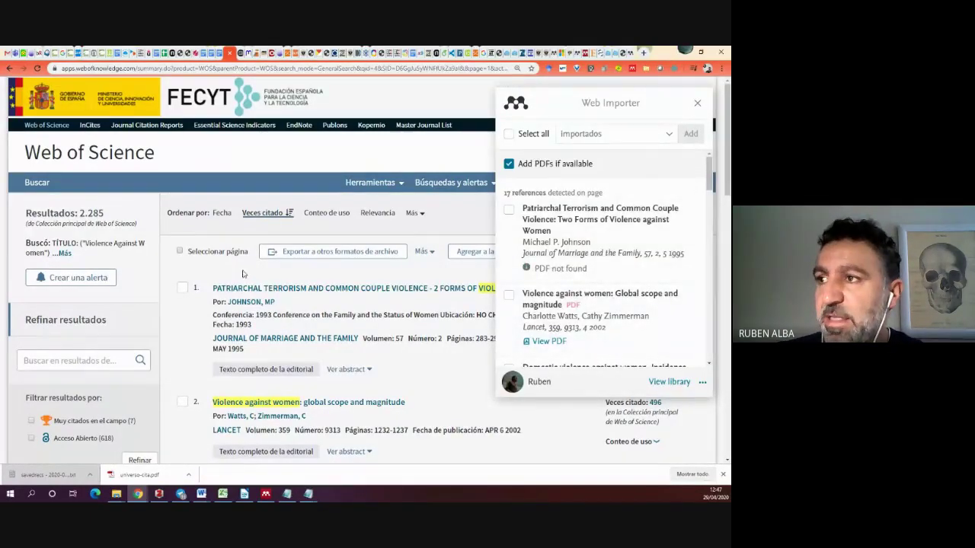
{"action": "scroll", "coordinate": [267, 271], "scroll_direction": "down", "scroll_amount": 10}
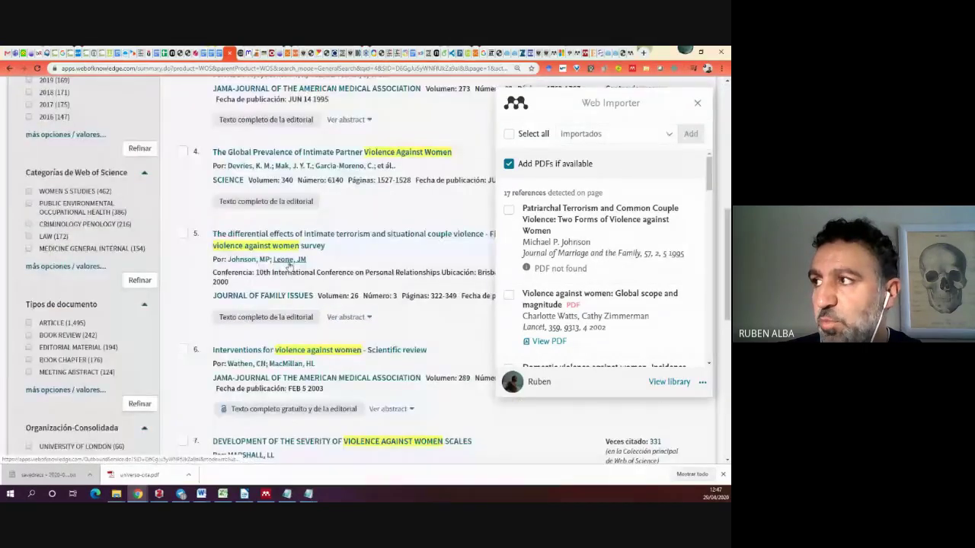
{"action": "scroll", "coordinate": [289, 265], "scroll_direction": "up", "scroll_amount": 10}
{"action": "scroll", "coordinate": [486, 226], "scroll_direction": "up", "scroll_amount": 2}
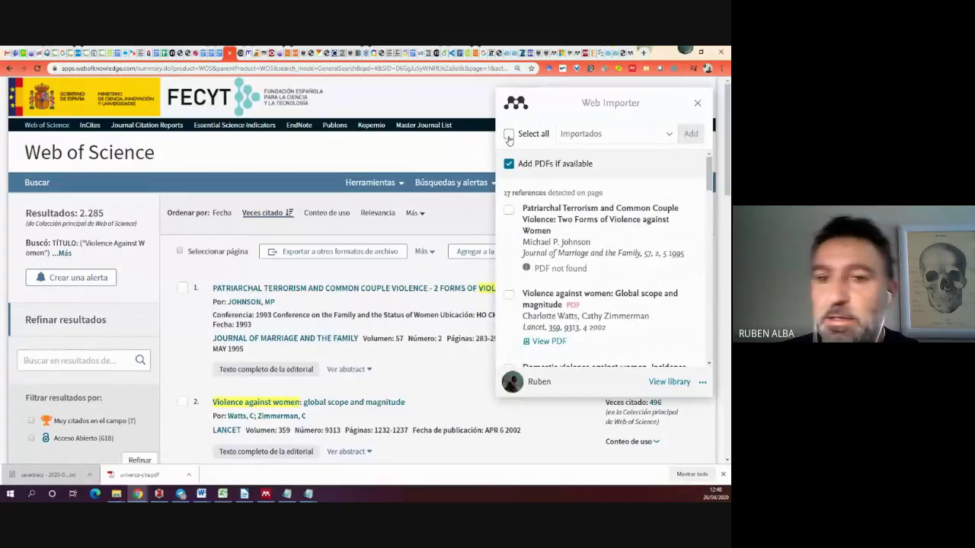
{"action": "left_click", "coordinate": [509, 135]}
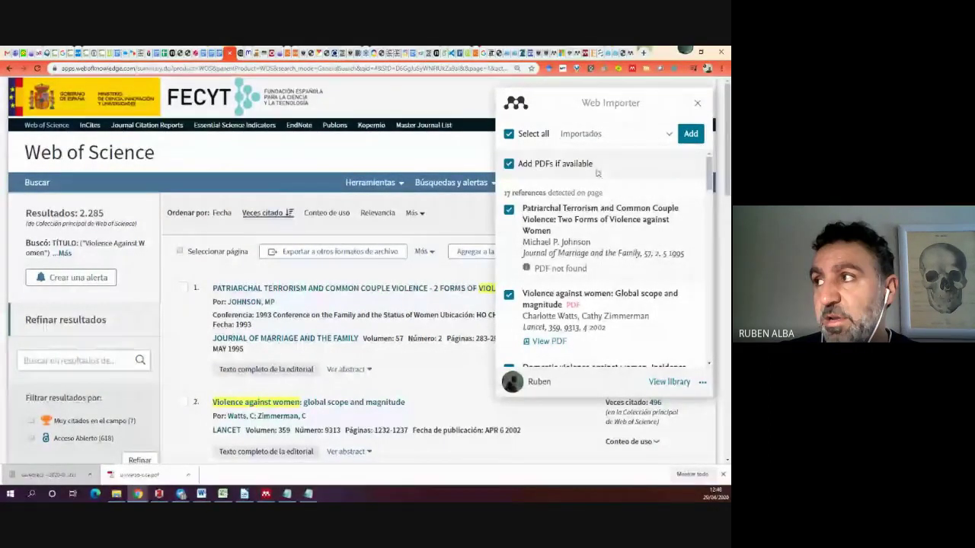
Step: Confirm Importados as the destination collection and add the checked references
{"action": "left_click", "coordinate": [669, 134]}
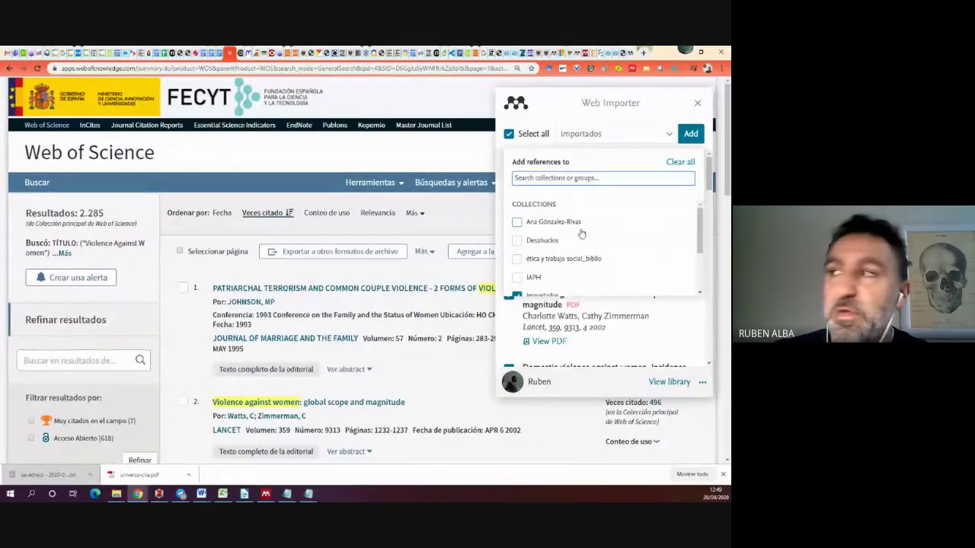
{"action": "scroll", "coordinate": [567, 227], "scroll_direction": "down", "scroll_amount": 2}
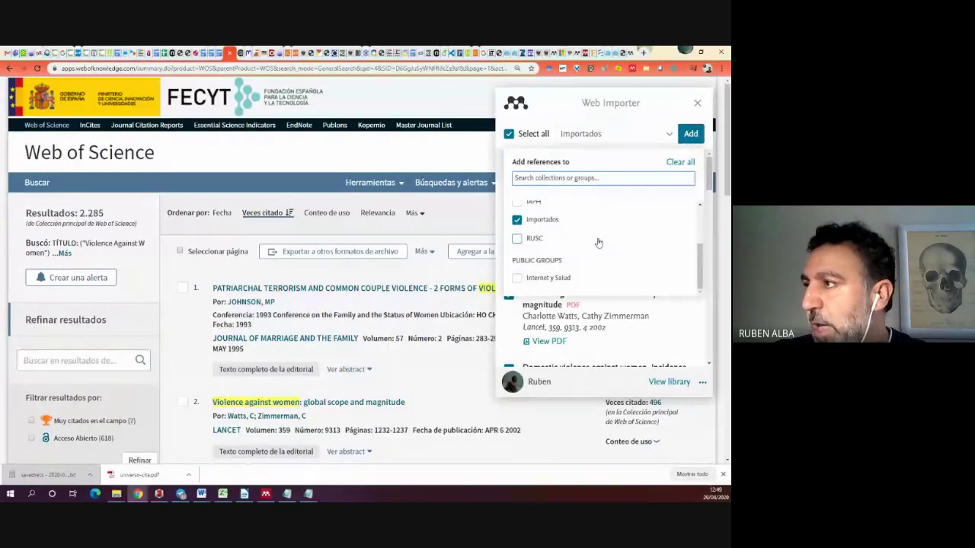
{"action": "scroll", "coordinate": [598, 247], "scroll_direction": "up", "scroll_amount": 2}
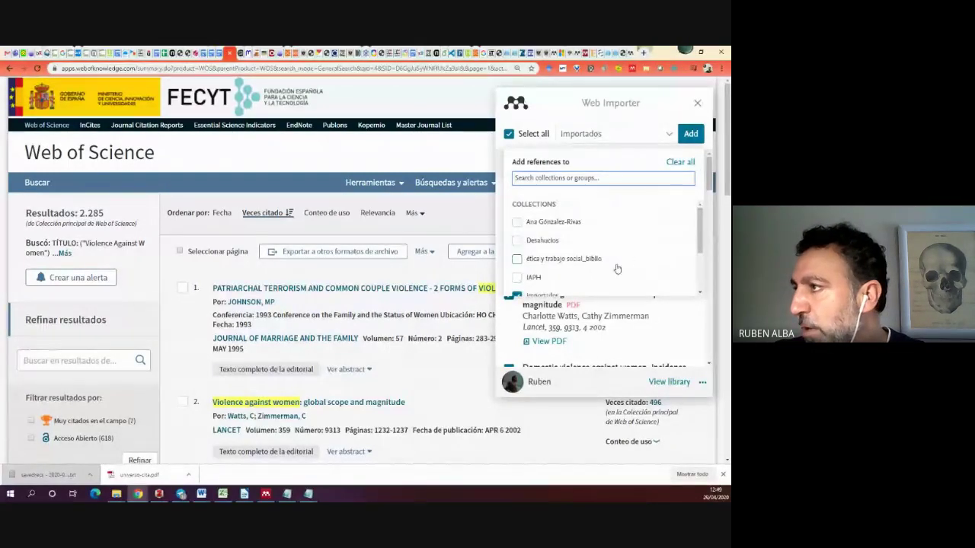
{"action": "left_click_drag", "start_coordinate": [703, 228], "coordinate": [710, 227]}
{"action": "scroll", "coordinate": [548, 263], "scroll_direction": "down", "scroll_amount": 1}
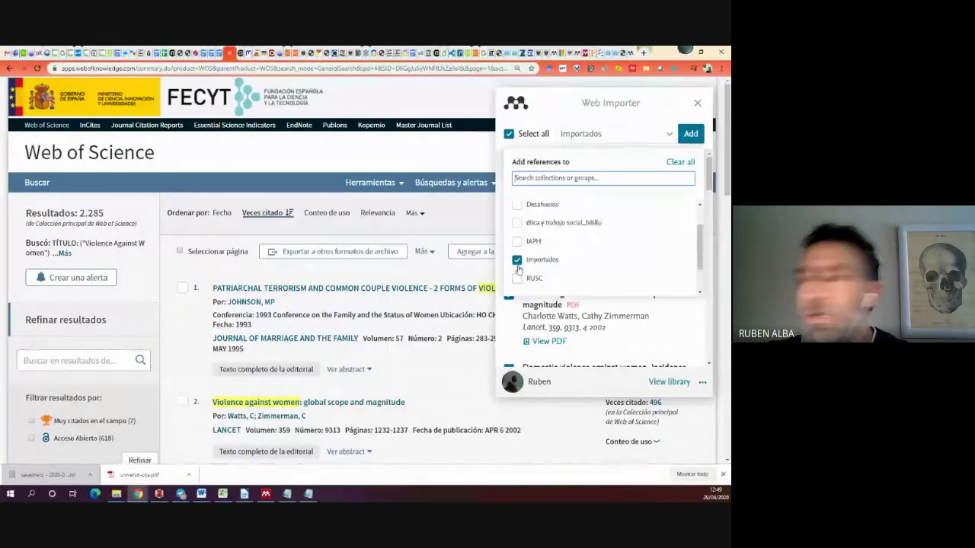
{"action": "left_click", "coordinate": [690, 134]}
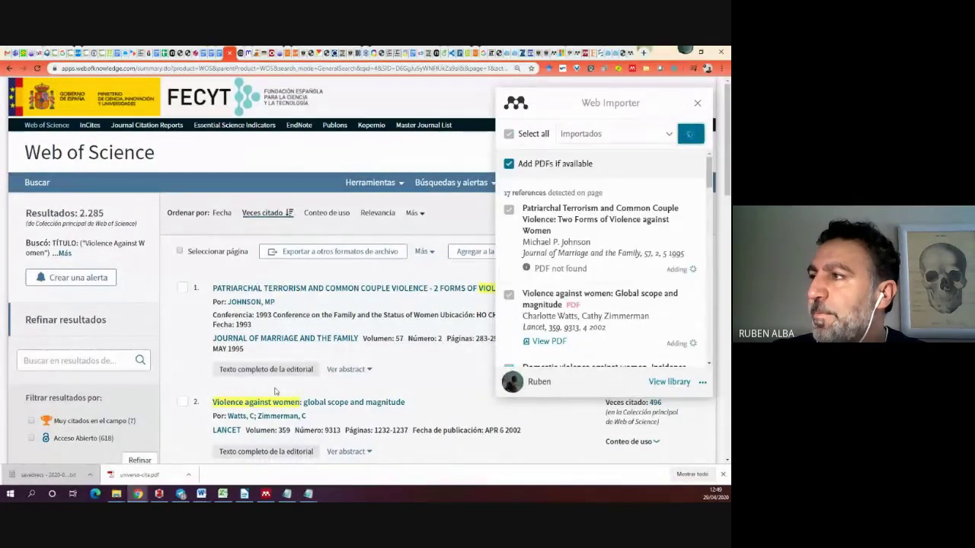
Step: Show the importados folder in Mendeley Desktop and shift its window left to uncover the importer
{"action": "left_click", "coordinate": [266, 493]}
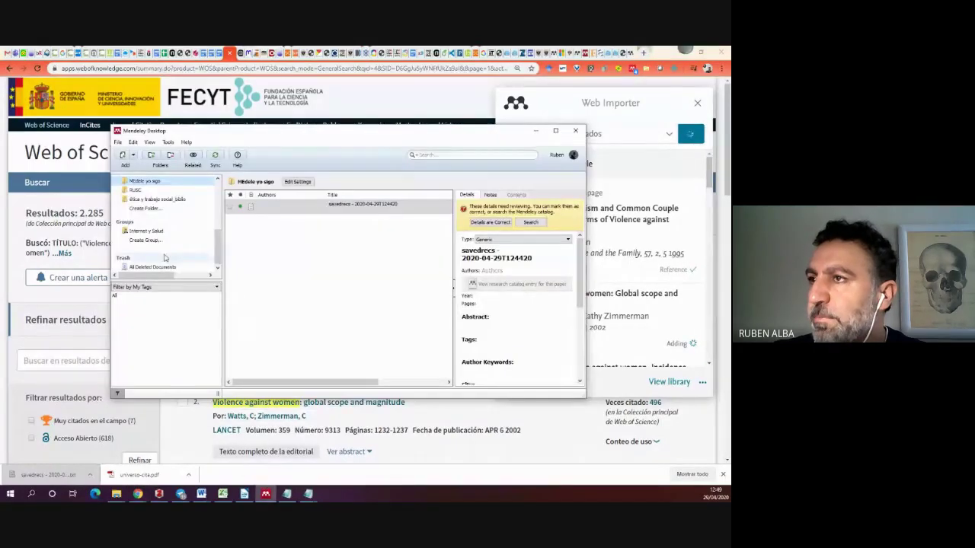
{"action": "scroll", "coordinate": [165, 258], "scroll_direction": "up", "scroll_amount": 2}
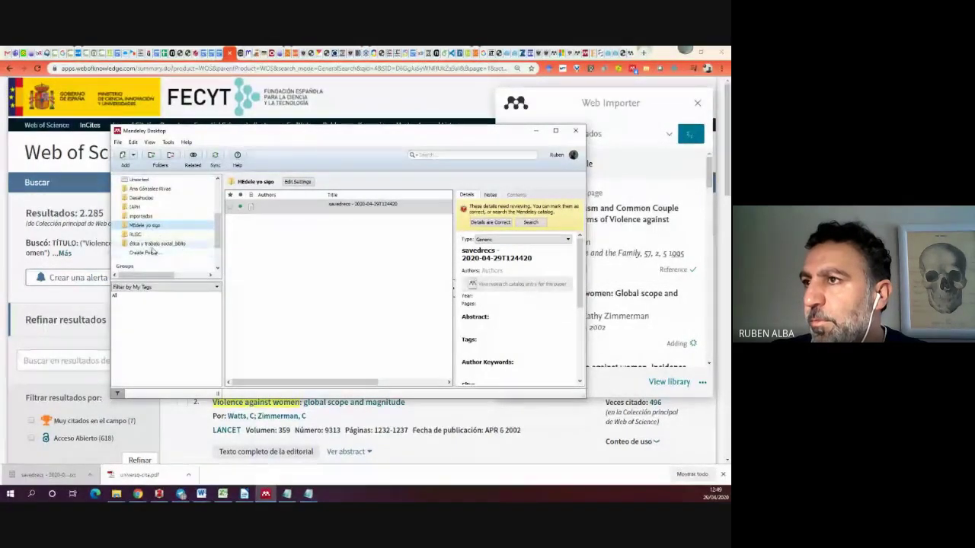
{"action": "scroll", "coordinate": [145, 245], "scroll_direction": "up", "scroll_amount": 2}
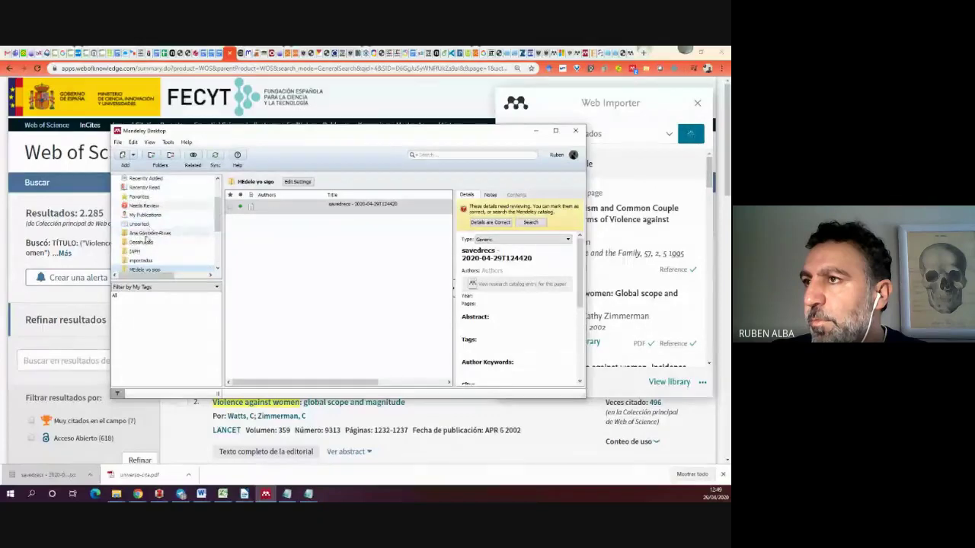
{"action": "scroll", "coordinate": [146, 240], "scroll_direction": "down", "scroll_amount": 1}
{"action": "left_click", "coordinate": [143, 239]}
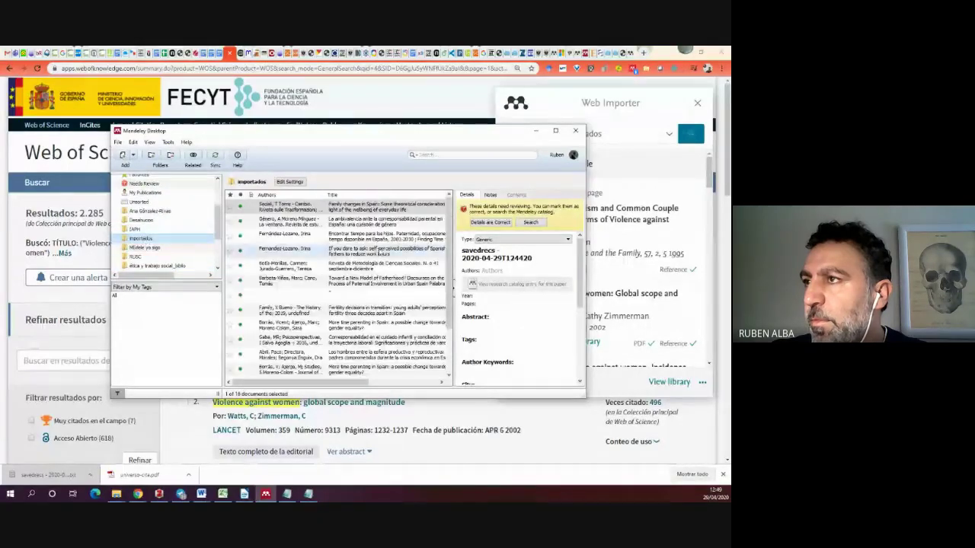
{"action": "left_click_drag", "start_coordinate": [344, 137], "coordinate": [216, 131]}
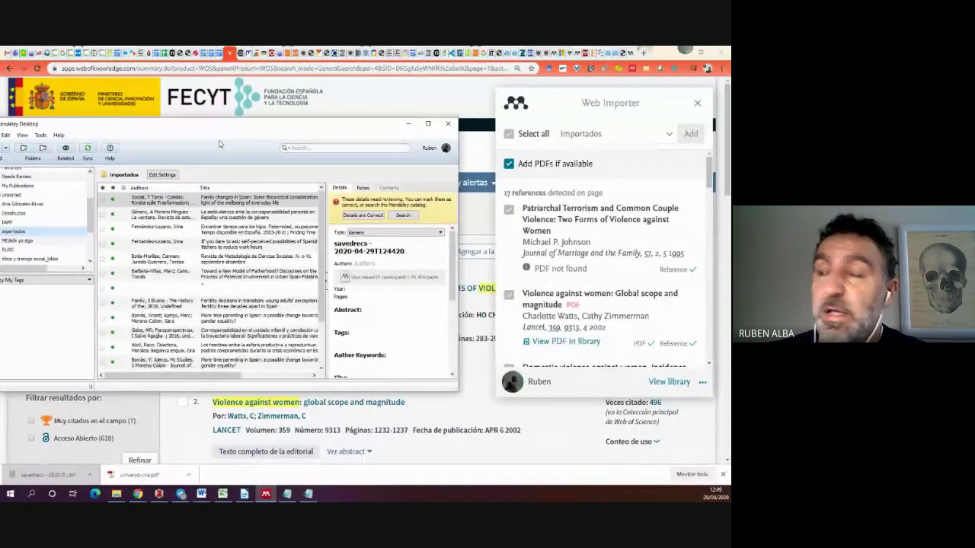
{"action": "left_click", "coordinate": [308, 493]}
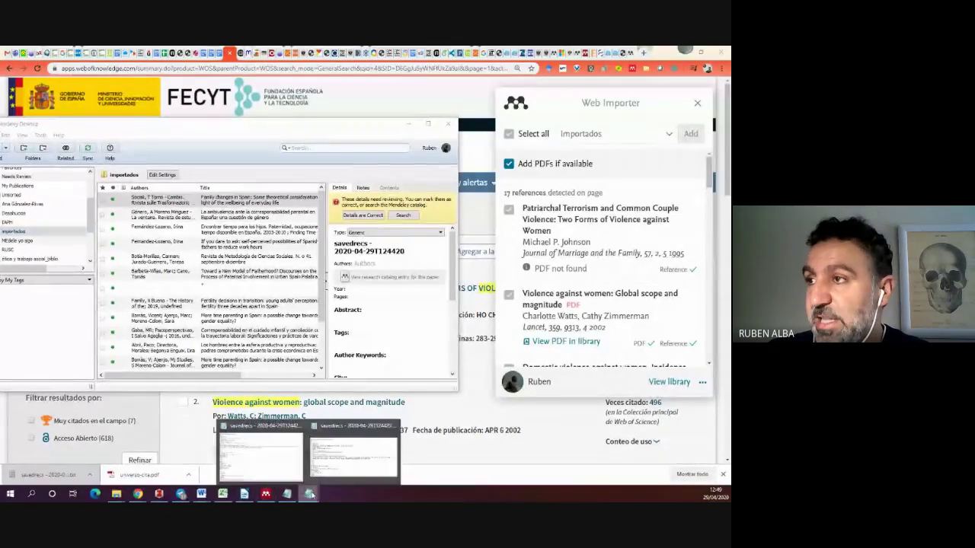
{"action": "left_click", "coordinate": [347, 463]}
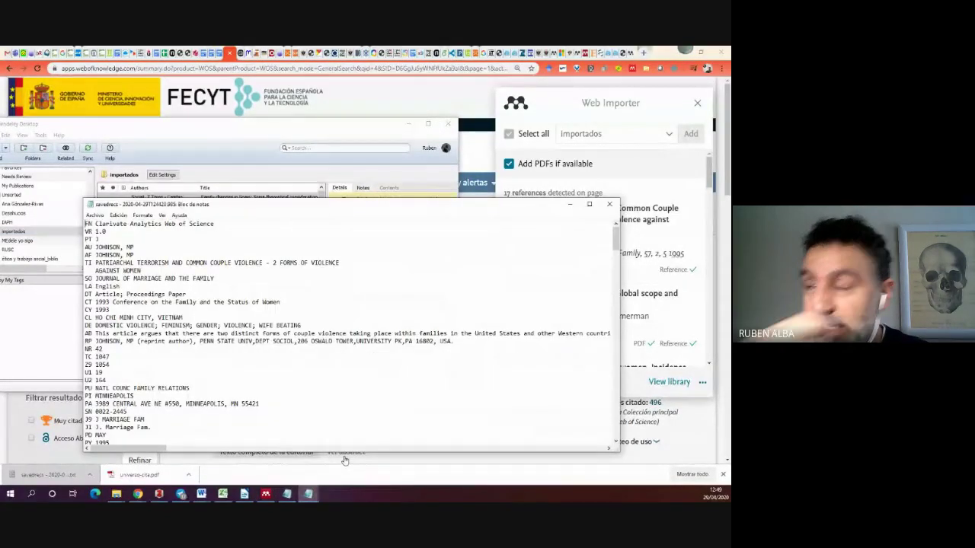
{"action": "left_click_drag", "start_coordinate": [439, 211], "coordinate": [473, 171]}
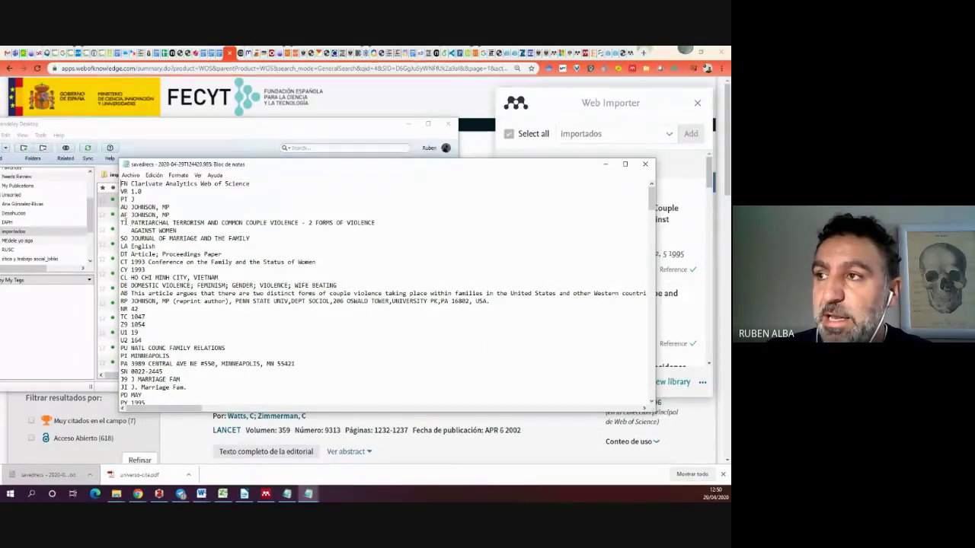
{"action": "left_click_drag", "start_coordinate": [131, 221], "coordinate": [177, 230]}
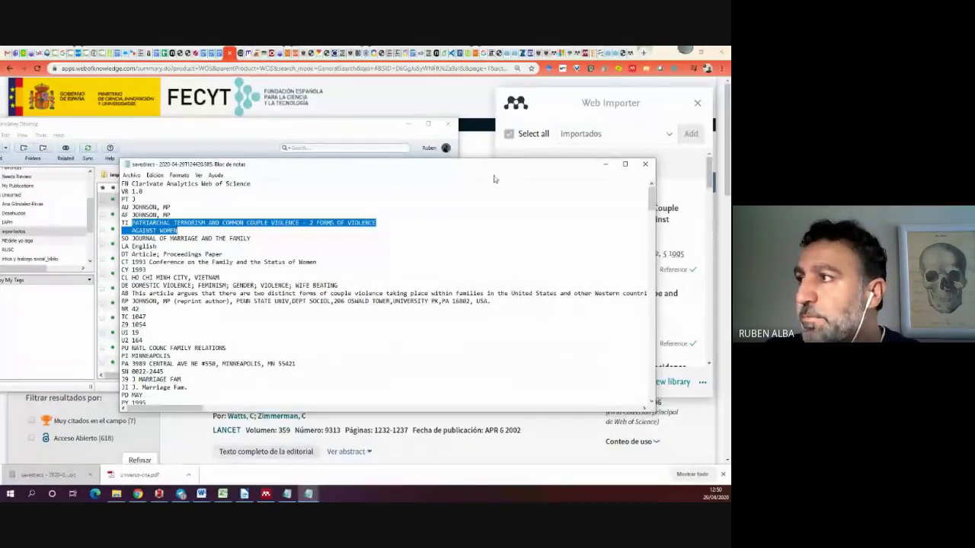
{"action": "left_click", "coordinate": [605, 165]}
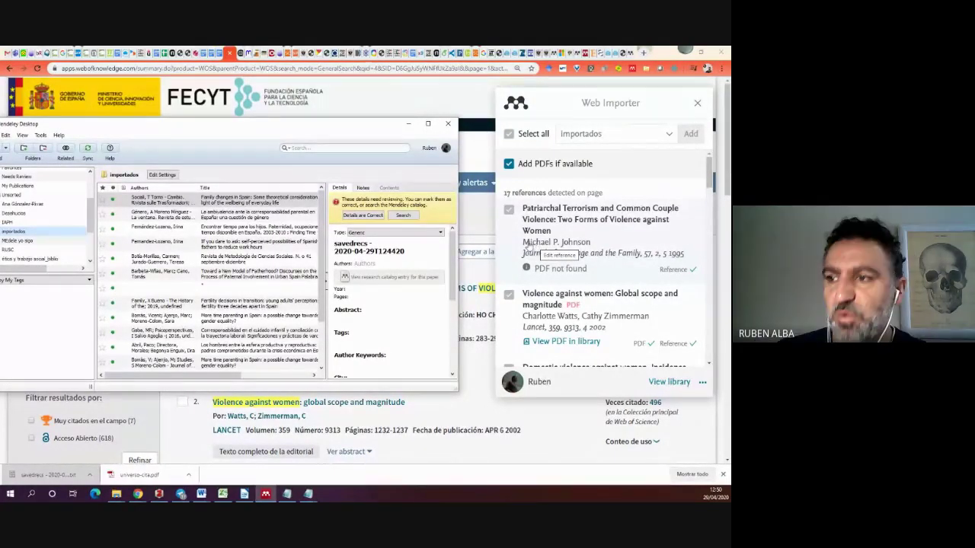
{"action": "left_click", "coordinate": [308, 495]}
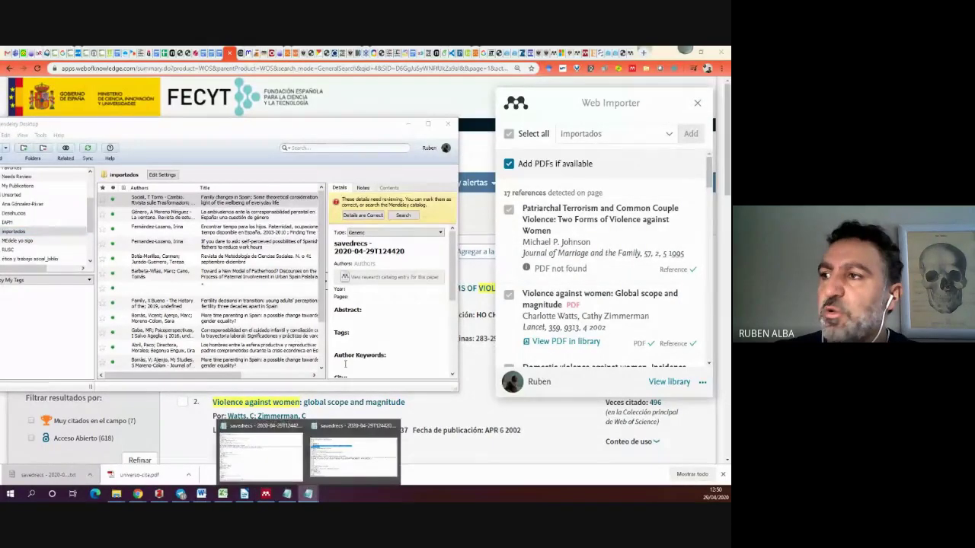
{"action": "left_click", "coordinate": [357, 453]}
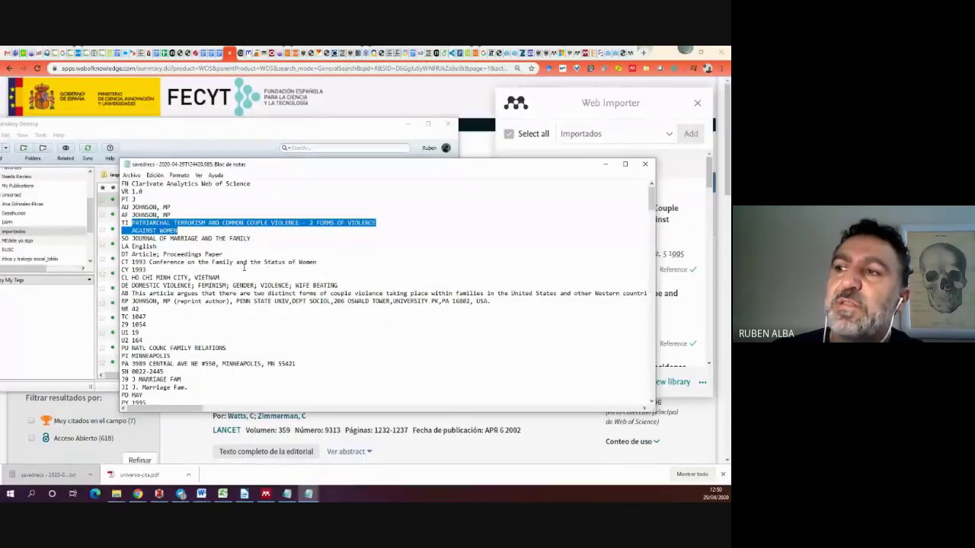
{"action": "scroll", "coordinate": [210, 262], "scroll_direction": "down", "scroll_amount": 10}
{"action": "scroll", "coordinate": [210, 261], "scroll_direction": "up", "scroll_amount": 10}
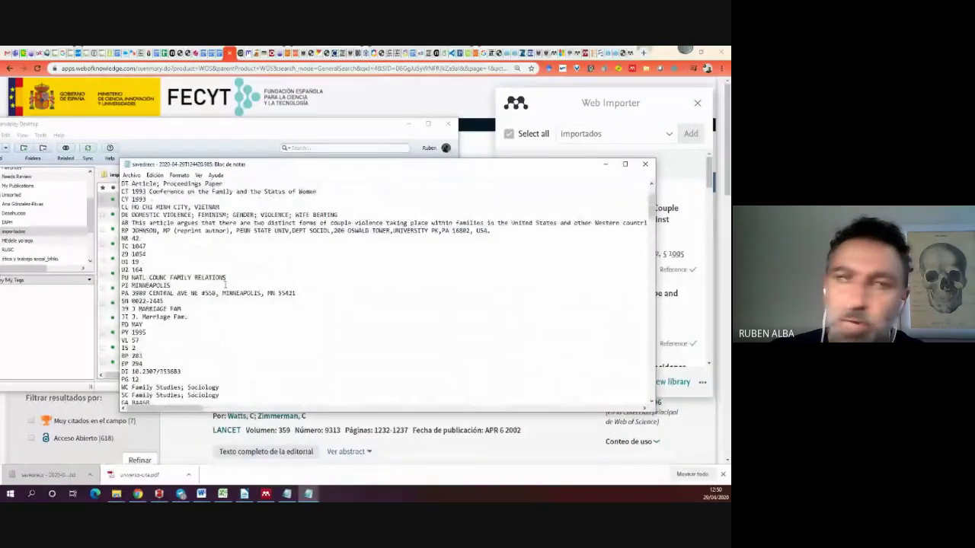
{"action": "left_click_drag", "start_coordinate": [122, 270], "coordinate": [138, 270]}
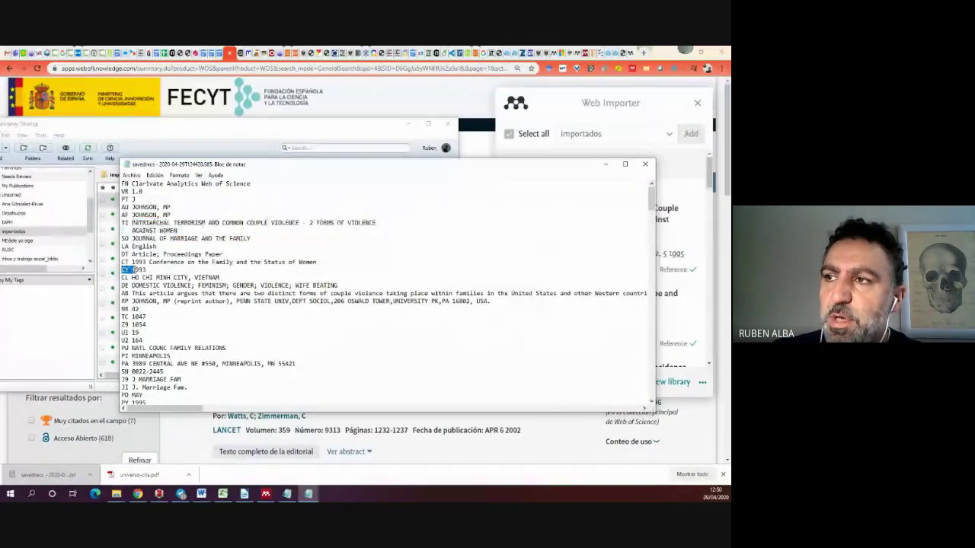
{"action": "left_click", "coordinate": [147, 271]}
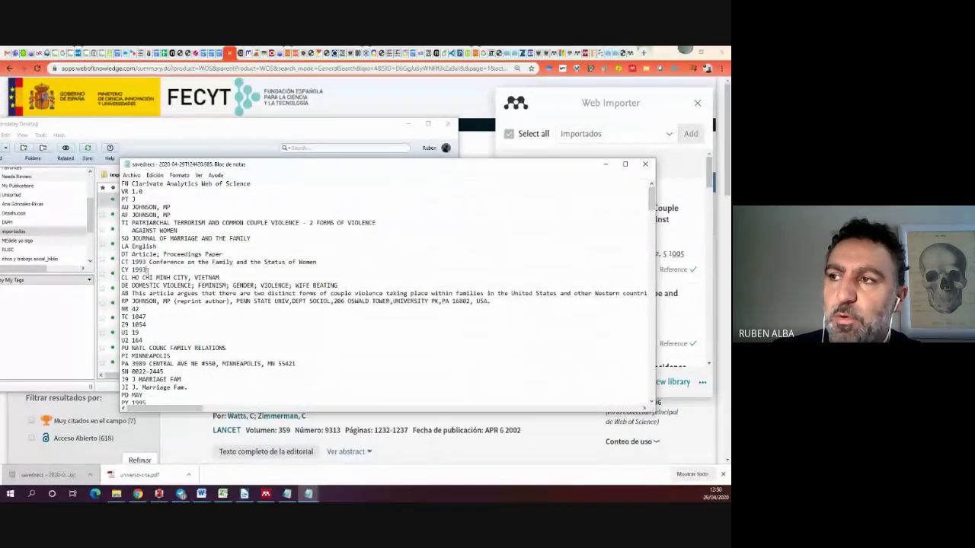
{"action": "left_click", "coordinate": [605, 164]}
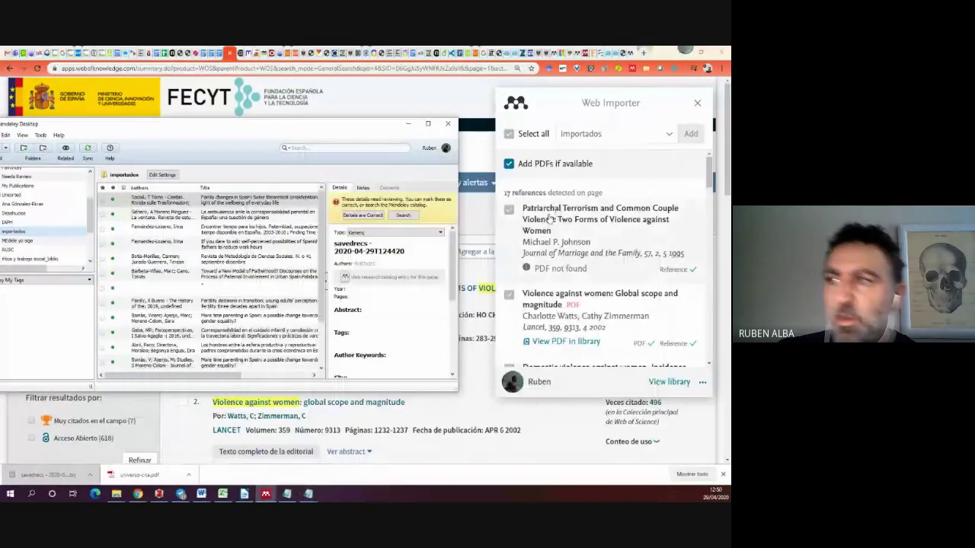
Step: Review each reference's added and PDF-found status in the Web Importer, then recentre Mendeley
{"action": "left_click_drag", "start_coordinate": [236, 137], "coordinate": [229, 141]}
{"action": "scroll", "coordinate": [632, 242], "scroll_direction": "down", "scroll_amount": 5}
{"action": "scroll", "coordinate": [633, 242], "scroll_direction": "down", "scroll_amount": 3}
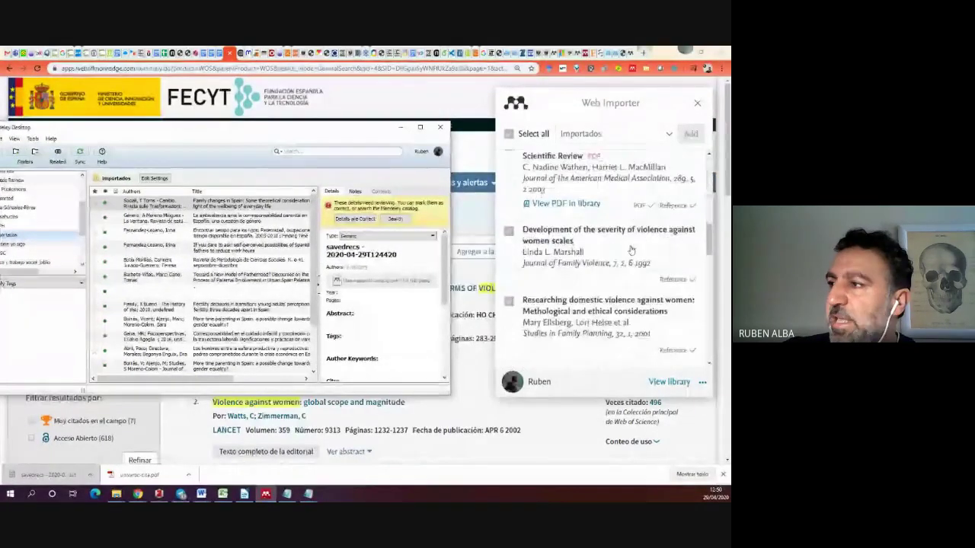
{"action": "scroll", "coordinate": [631, 250], "scroll_direction": "down", "scroll_amount": 10}
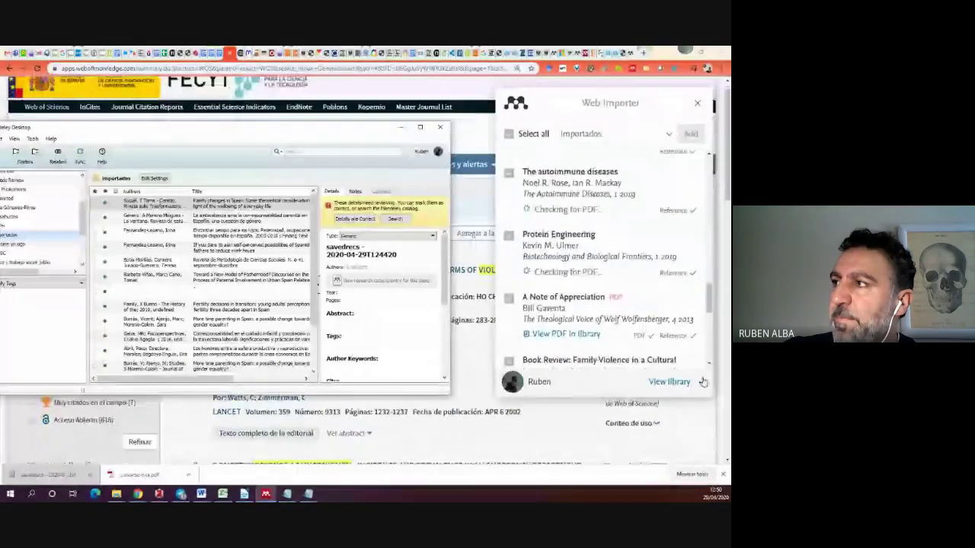
{"action": "scroll", "coordinate": [617, 311], "scroll_direction": "up", "scroll_amount": 5}
{"action": "scroll", "coordinate": [617, 311], "scroll_direction": "up", "scroll_amount": 1}
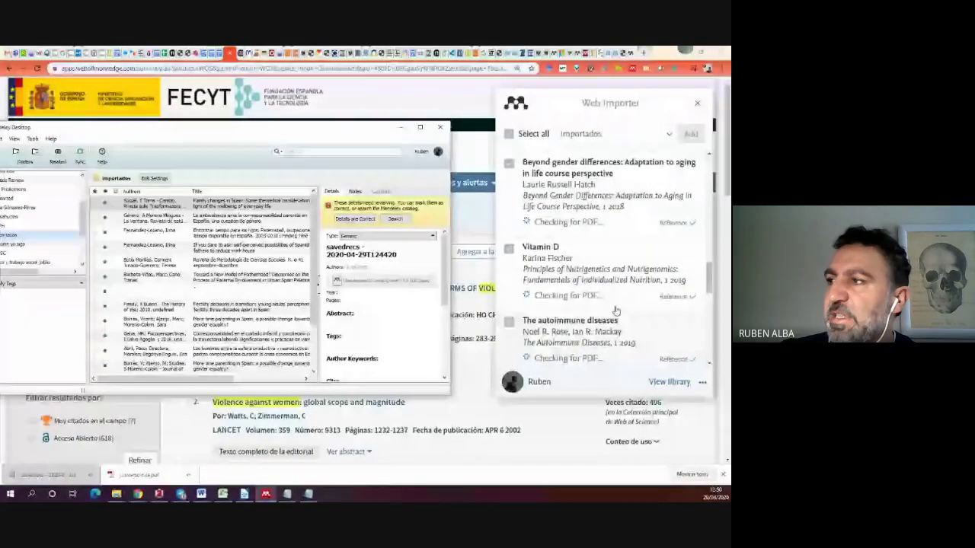
{"action": "scroll", "coordinate": [617, 310], "scroll_direction": "down", "scroll_amount": 4}
{"action": "scroll", "coordinate": [617, 320], "scroll_direction": "up", "scroll_amount": 1}
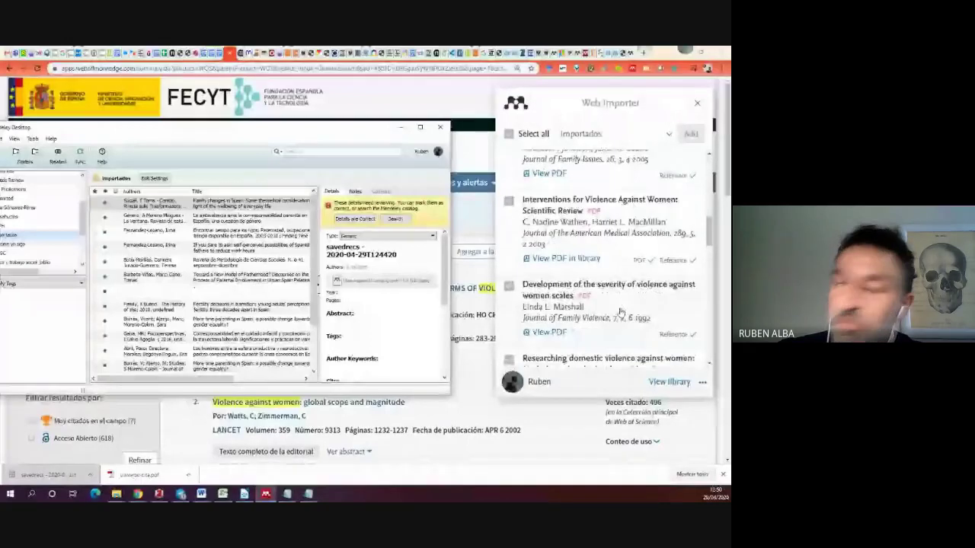
{"action": "scroll", "coordinate": [555, 291], "scroll_direction": "down", "scroll_amount": 3}
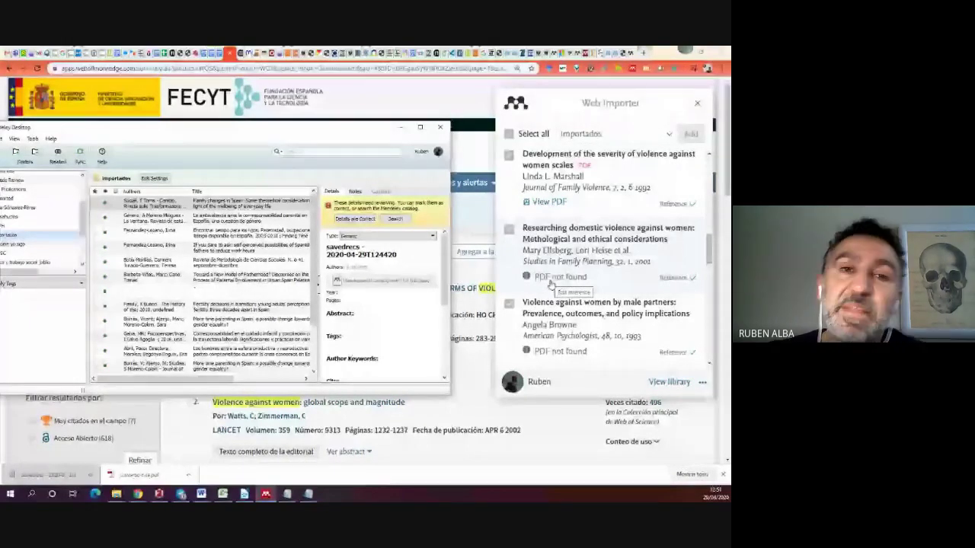
{"action": "left_click_drag", "start_coordinate": [200, 132], "coordinate": [294, 147]}
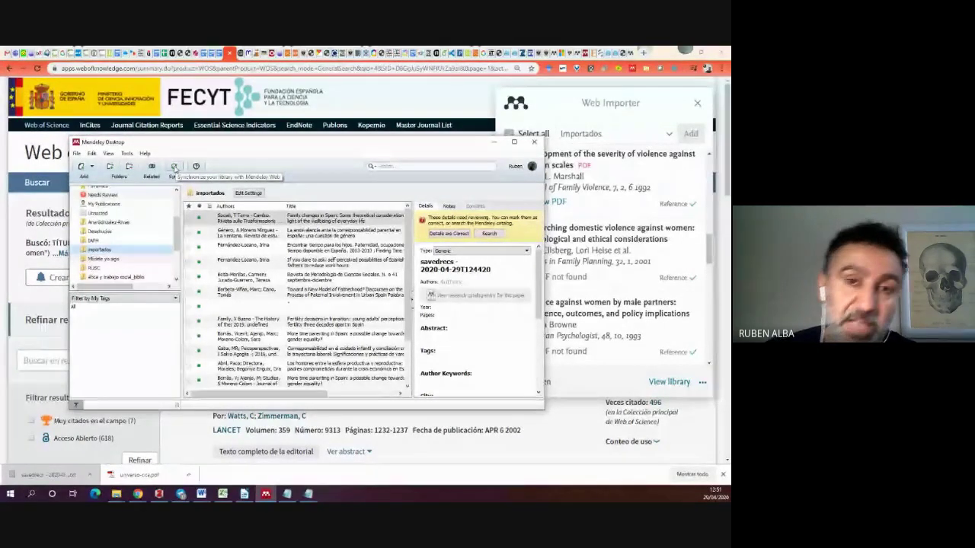
Step: Sync the library, view the Barbeta-Viñas fatherhood article's details, and reposition the Mendeley window
{"action": "left_click", "coordinate": [174, 167]}
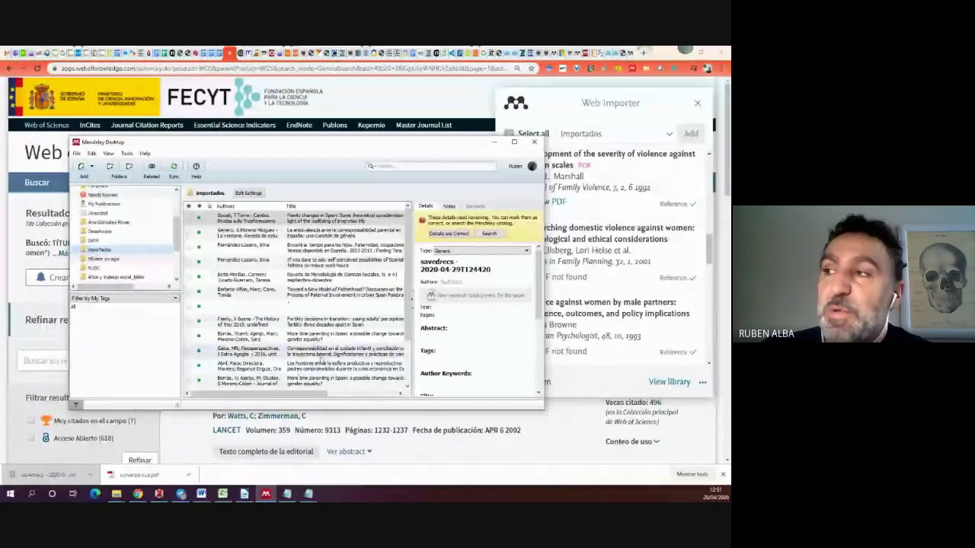
{"action": "left_click", "coordinate": [299, 297]}
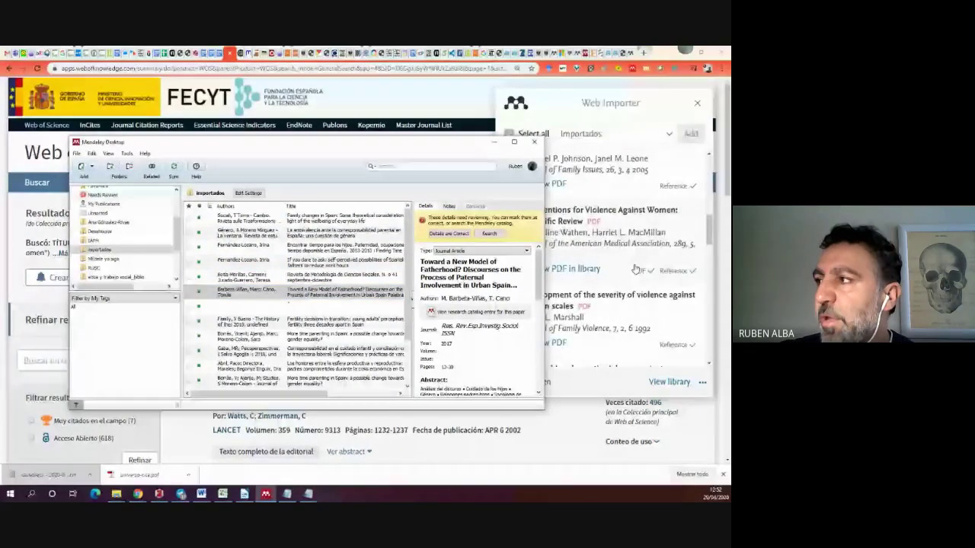
{"action": "left_click_drag", "start_coordinate": [363, 144], "coordinate": [229, 146]}
{"action": "scroll", "coordinate": [547, 228], "scroll_direction": "down", "scroll_amount": 5}
{"action": "scroll", "coordinate": [546, 228], "scroll_direction": "up", "scroll_amount": 3}
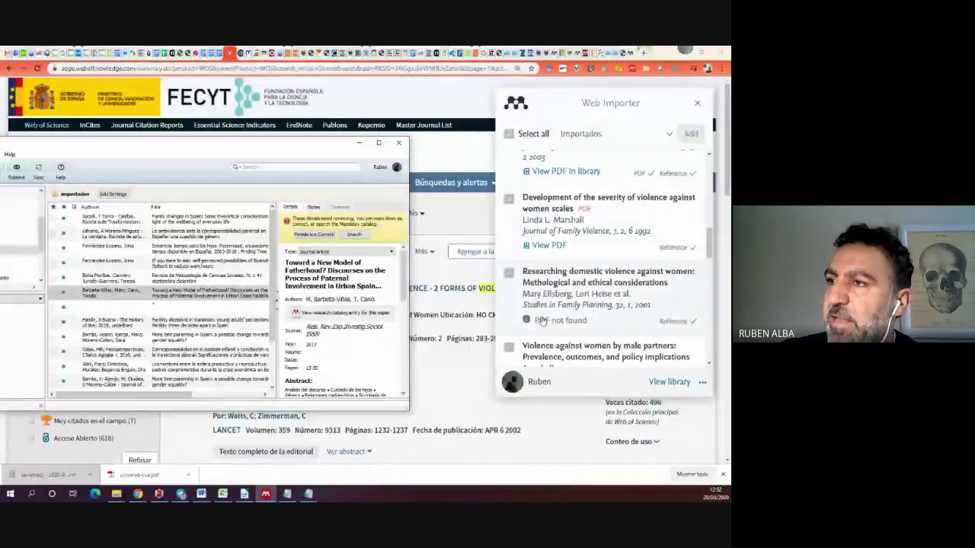
{"action": "scroll", "coordinate": [533, 242], "scroll_direction": "down", "scroll_amount": 1}
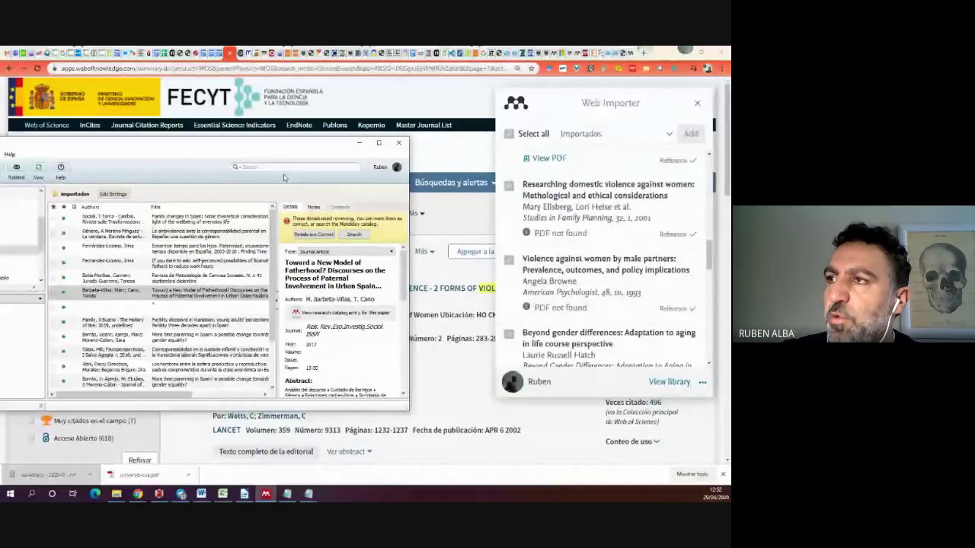
{"action": "left_click_drag", "start_coordinate": [187, 146], "coordinate": [339, 177]}
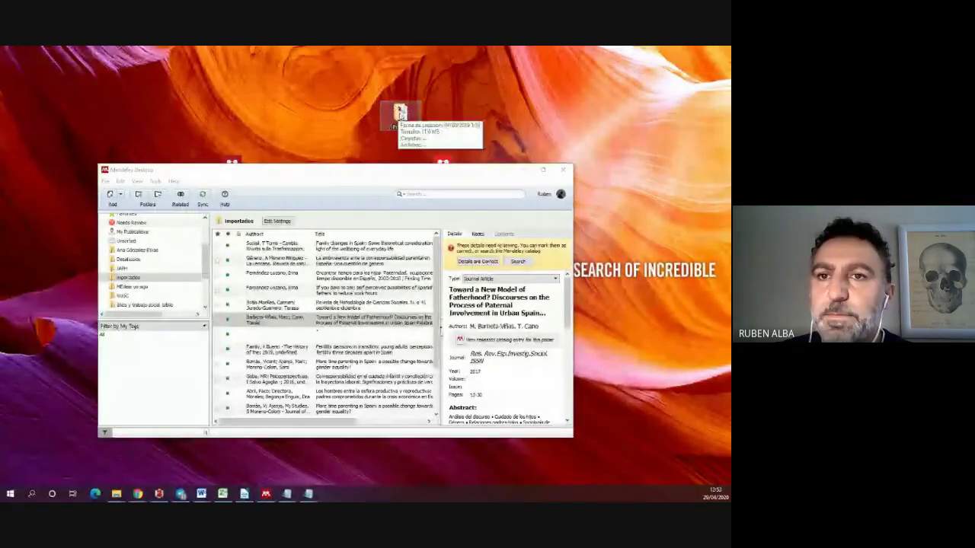
Step: Open the downloaded-PDFs folder and drag application.pdf into Mendeley's Importados list
{"action": "left_click", "coordinate": [401, 114]}
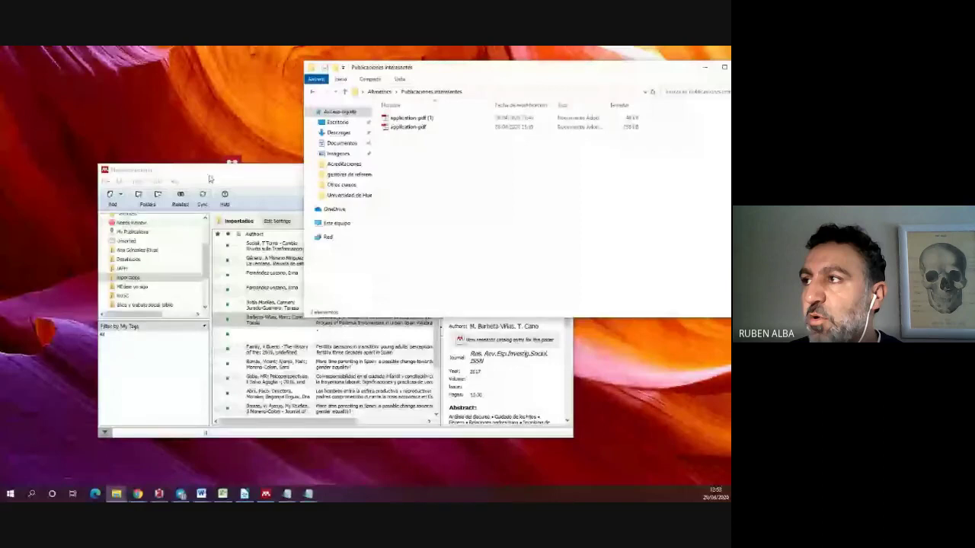
{"action": "left_click_drag", "start_coordinate": [210, 178], "coordinate": [141, 203]}
{"action": "left_click_drag", "start_coordinate": [411, 127], "coordinate": [335, 331]}
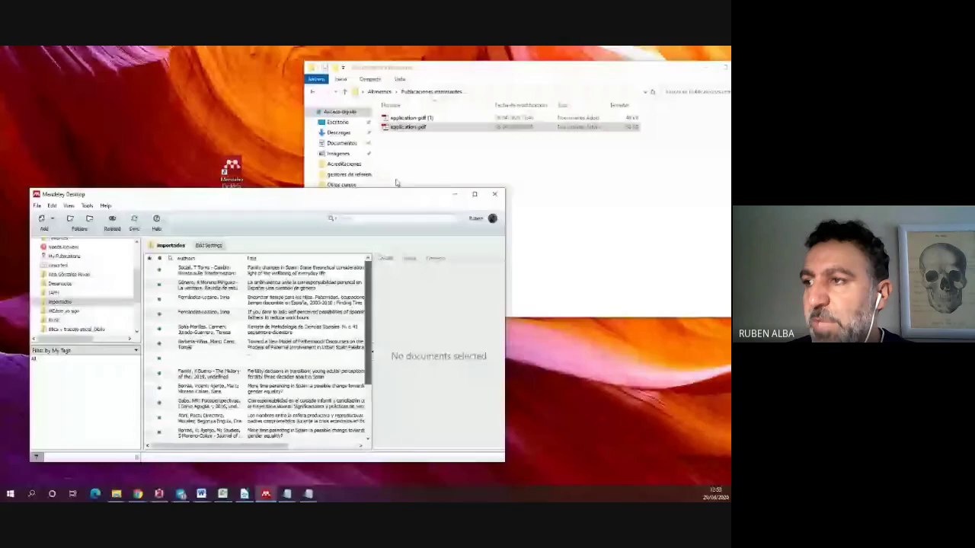
Step: Show the new 2018 altmetrics article's details and maximize Mendeley
{"action": "scroll", "coordinate": [200, 438], "scroll_direction": "down", "scroll_amount": 3}
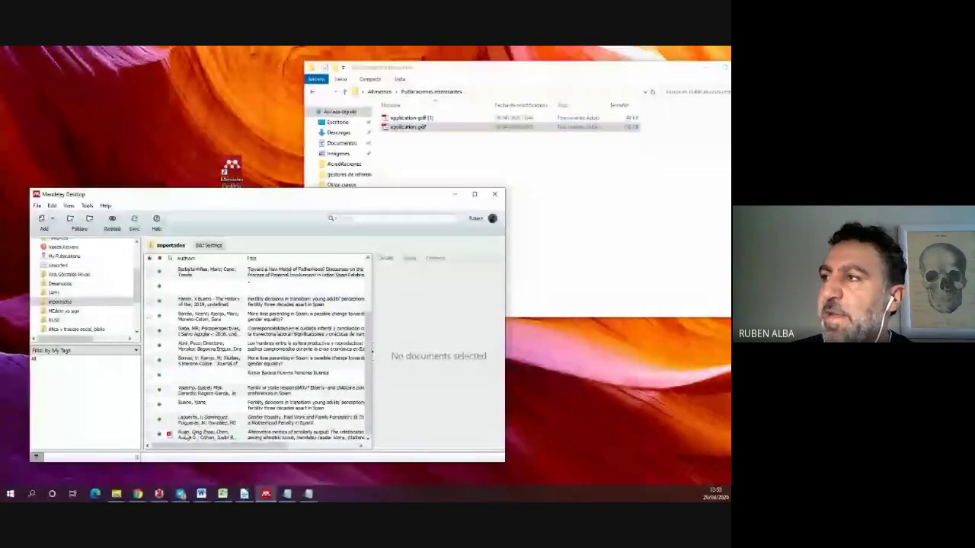
{"action": "left_click", "coordinate": [187, 436]}
{"action": "left_click_drag", "start_coordinate": [267, 194], "coordinate": [284, 176]}
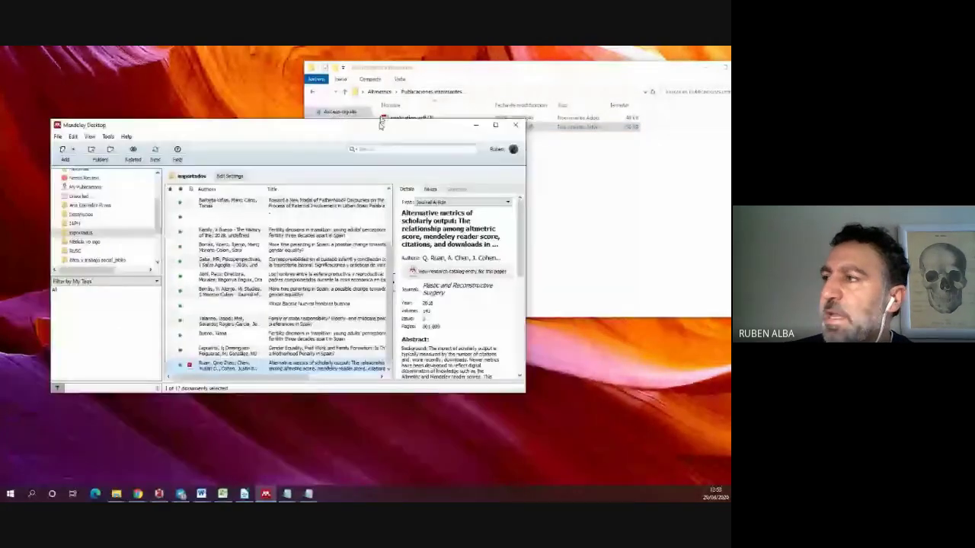
{"action": "left_click", "coordinate": [491, 175]}
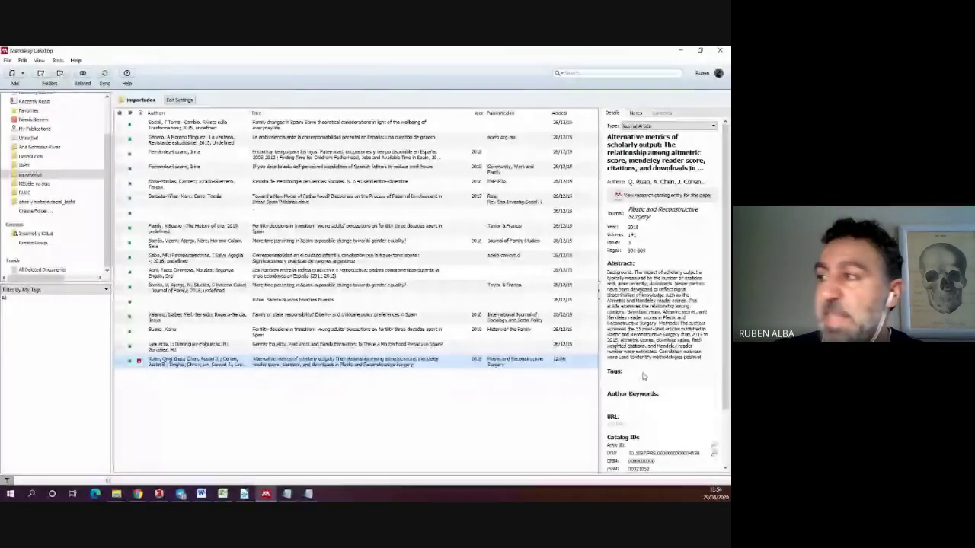
Step: Check the altmetrics article's attached file in Details and restore Mendeley to normal size
{"action": "scroll", "coordinate": [646, 377], "scroll_direction": "down", "scroll_amount": 2}
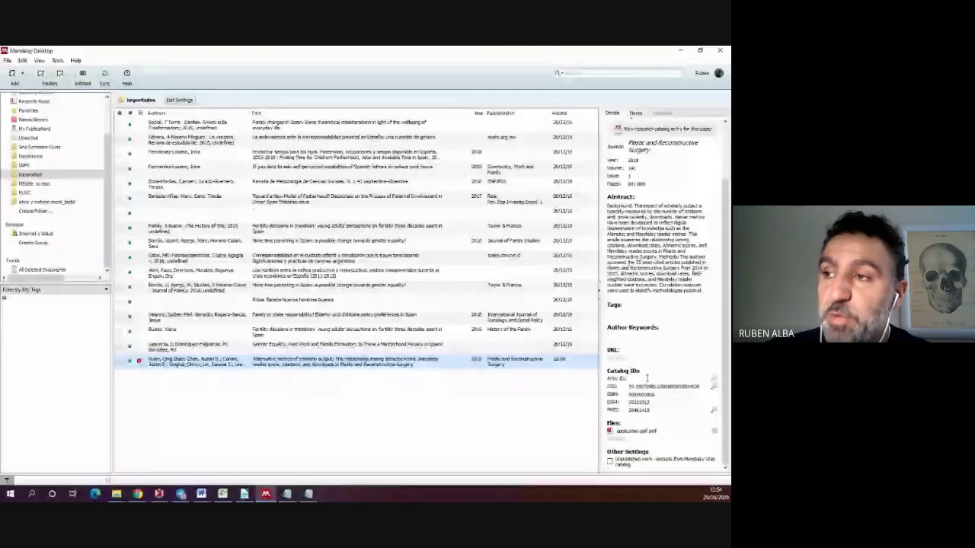
{"action": "scroll", "coordinate": [646, 378], "scroll_direction": "up", "scroll_amount": 3}
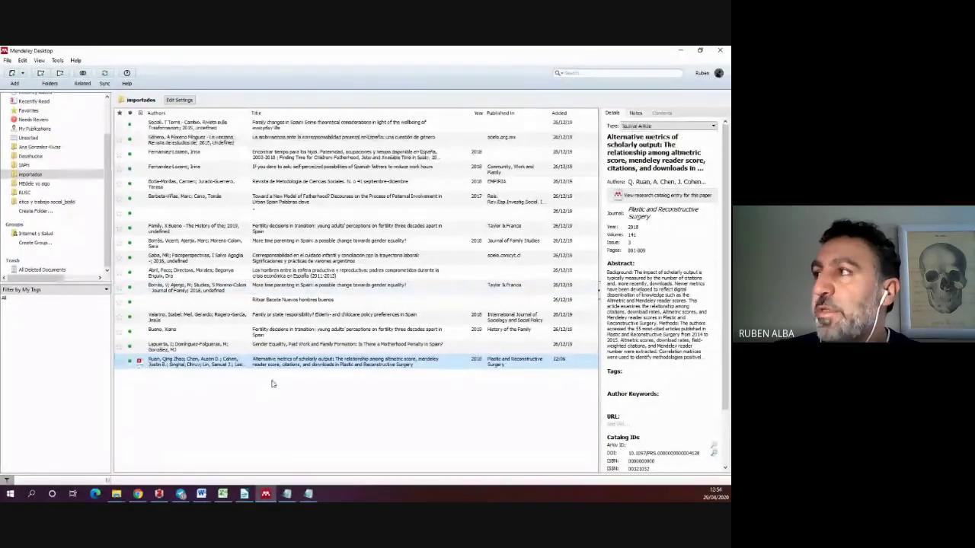
{"action": "left_click", "coordinate": [700, 50]}
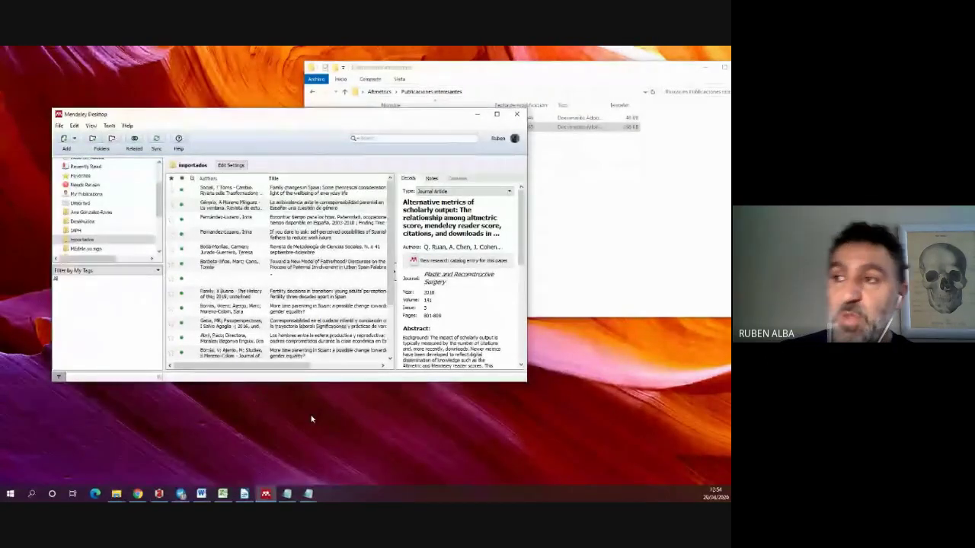
{"action": "left_click", "coordinate": [308, 493]}
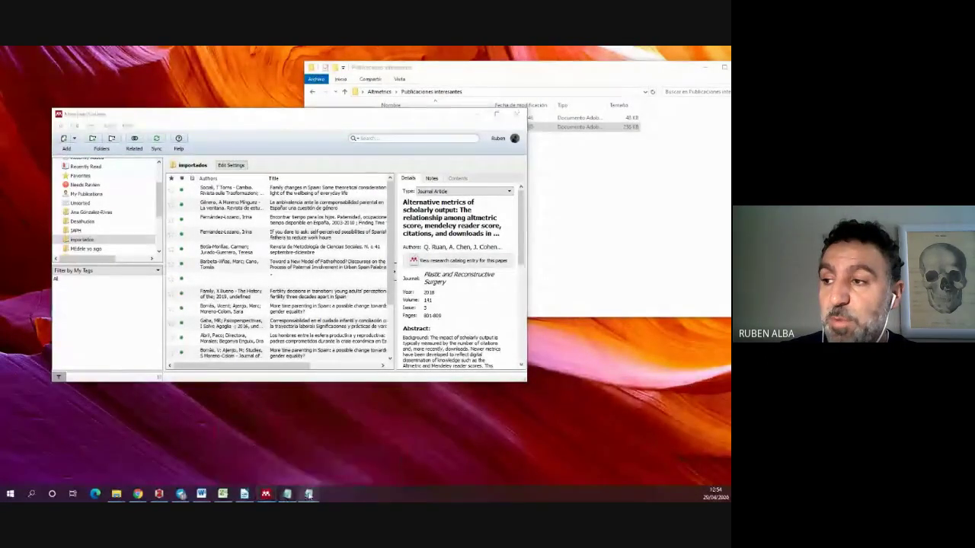
{"action": "left_click", "coordinate": [335, 454]}
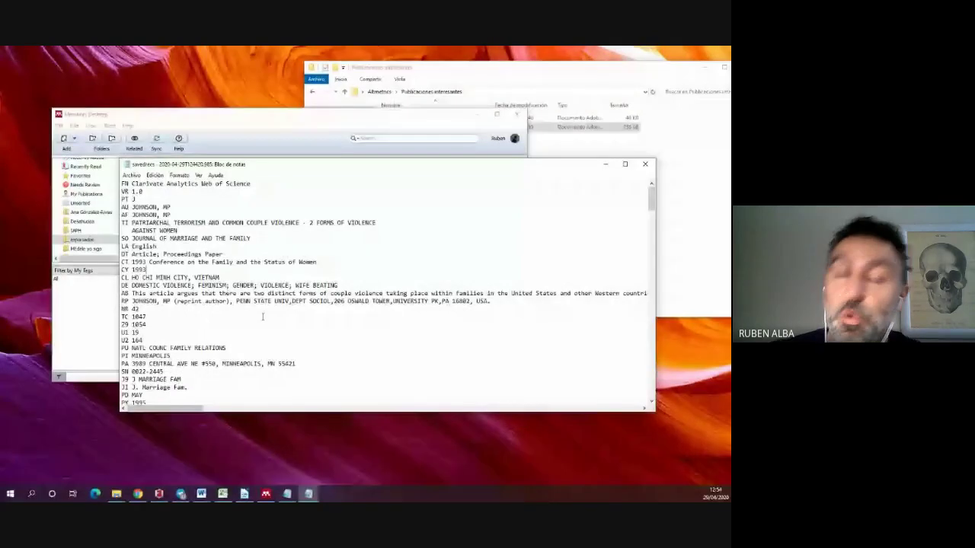
{"action": "left_click", "coordinate": [299, 263]}
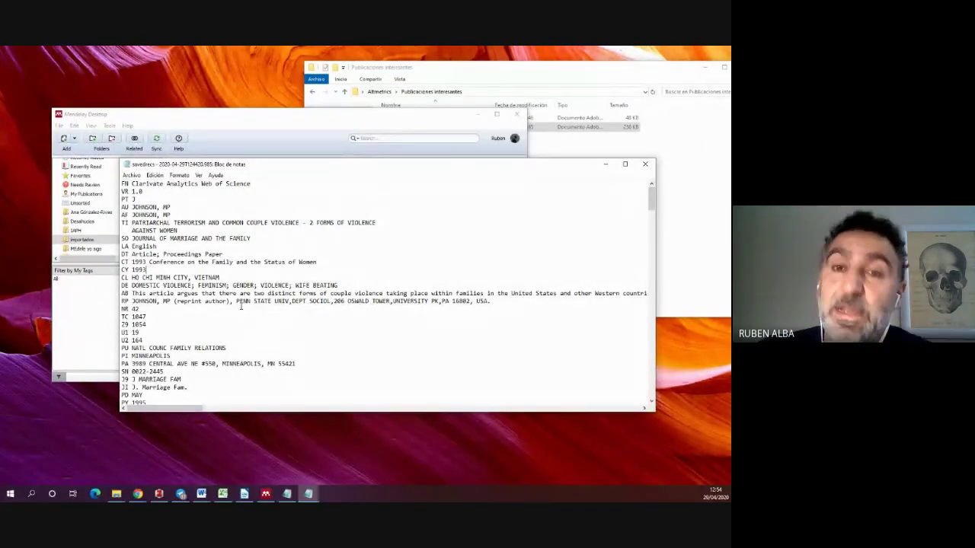
{"action": "left_click", "coordinate": [605, 165]}
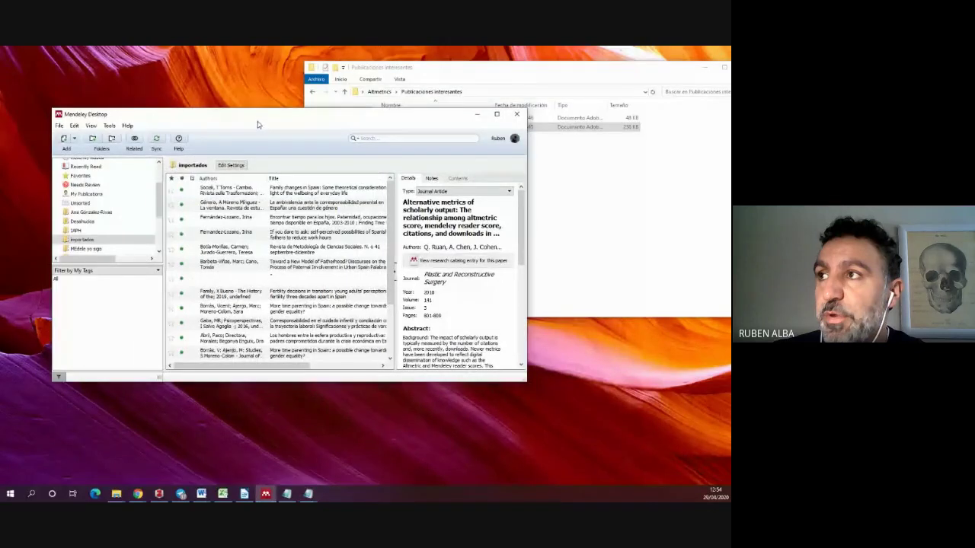
{"action": "left_click", "coordinate": [159, 494]}
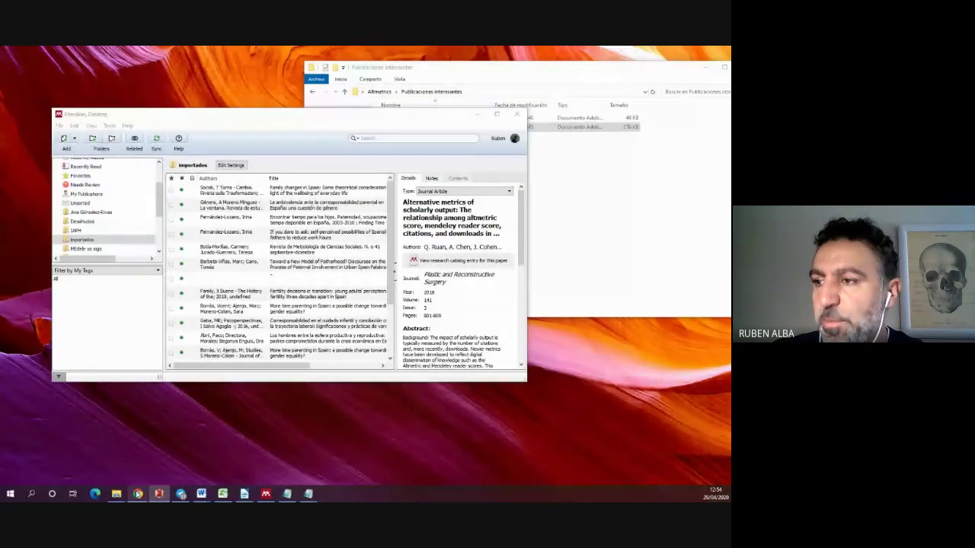
{"action": "mouse_move", "coordinate": [140, 488]}
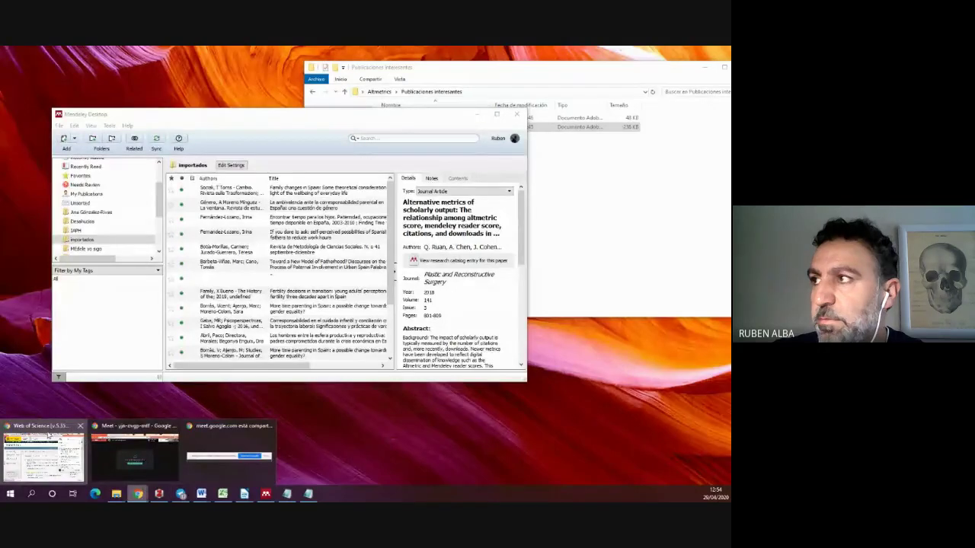
Step: Return to the Web of Science results, review the importer's added references, and bring Mendeley Desktop forward
{"action": "left_click", "coordinate": [43, 457]}
{"action": "scroll", "coordinate": [595, 195], "scroll_direction": "down", "scroll_amount": 4}
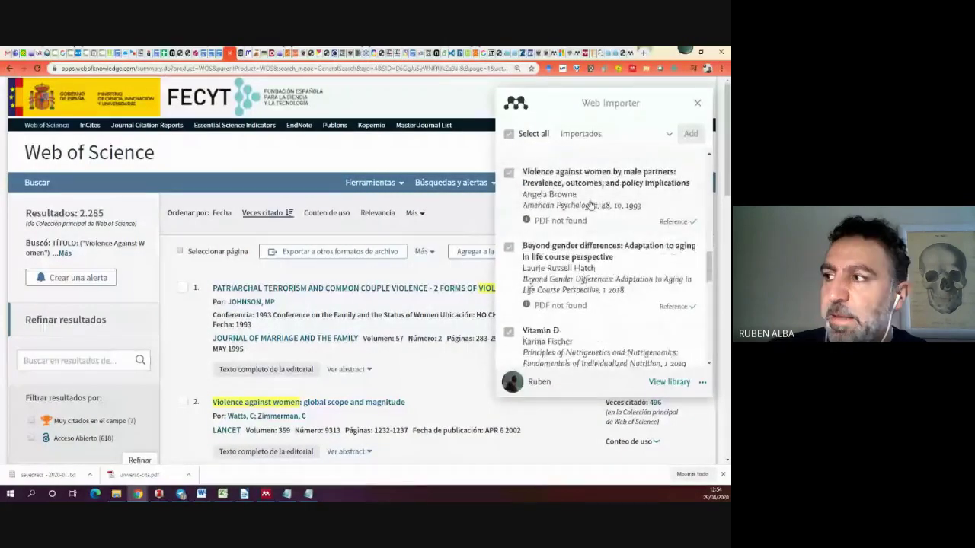
{"action": "scroll", "coordinate": [574, 218], "scroll_direction": "down", "scroll_amount": 5}
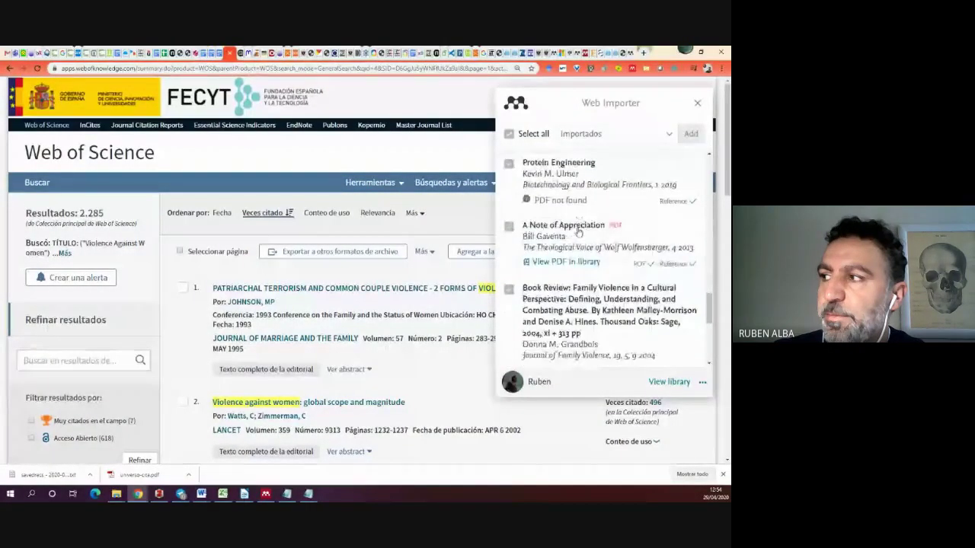
{"action": "scroll", "coordinate": [578, 239], "scroll_direction": "up", "scroll_amount": 5}
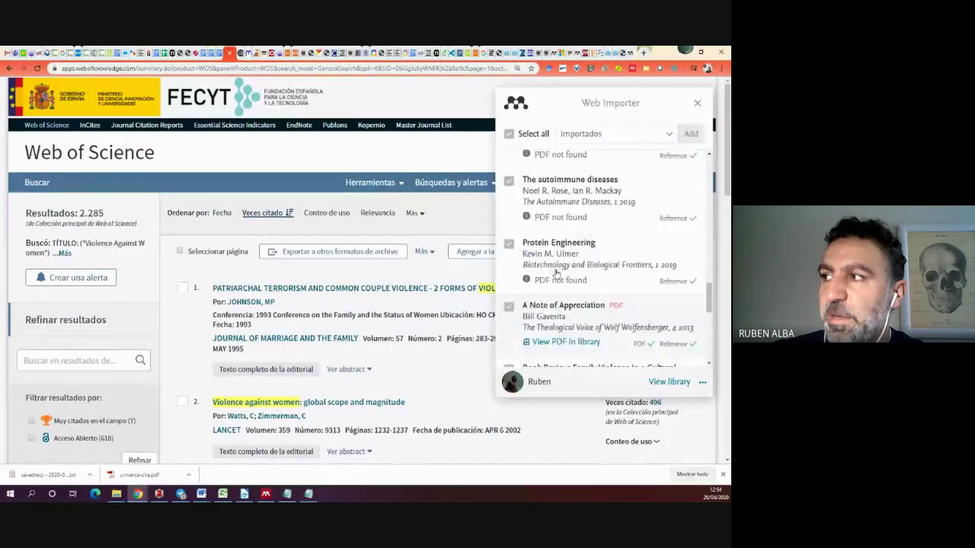
{"action": "scroll", "coordinate": [548, 166], "scroll_direction": "up", "scroll_amount": 3}
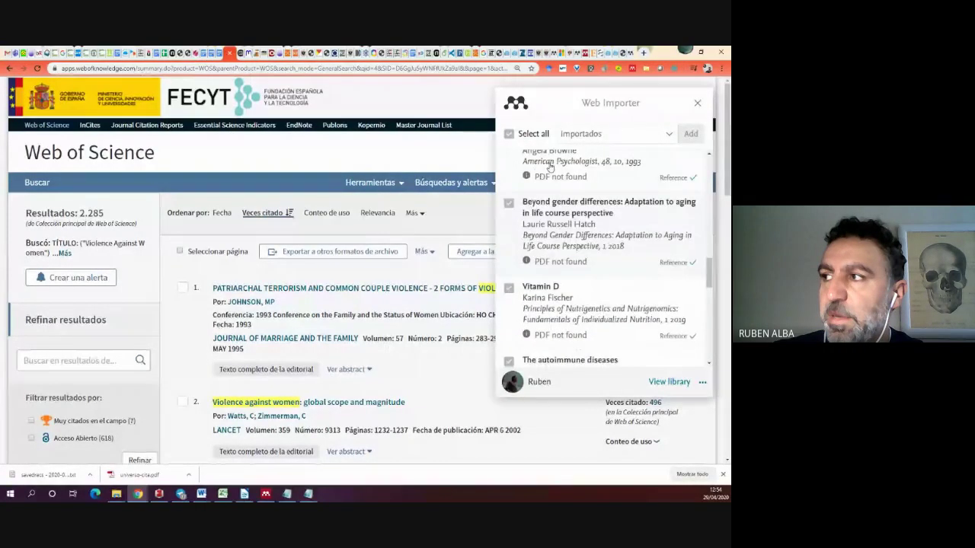
{"action": "scroll", "coordinate": [548, 166], "scroll_direction": "up", "scroll_amount": 5}
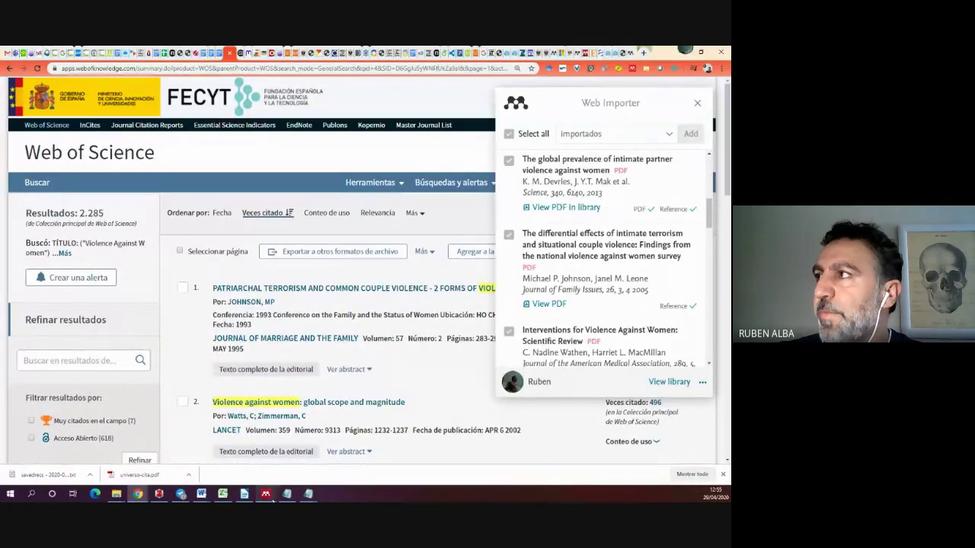
{"action": "left_click", "coordinate": [265, 495]}
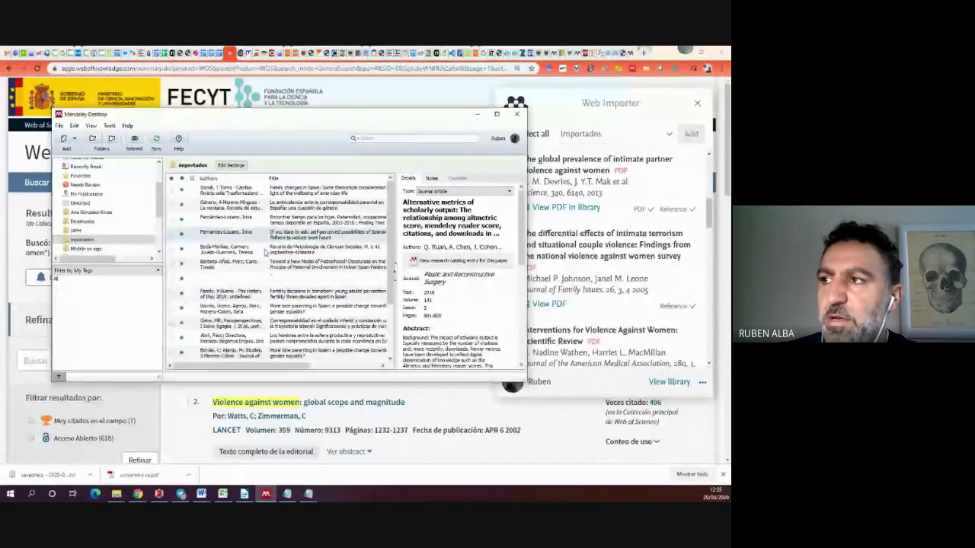
{"action": "scroll", "coordinate": [397, 320], "scroll_direction": "down", "scroll_amount": 3}
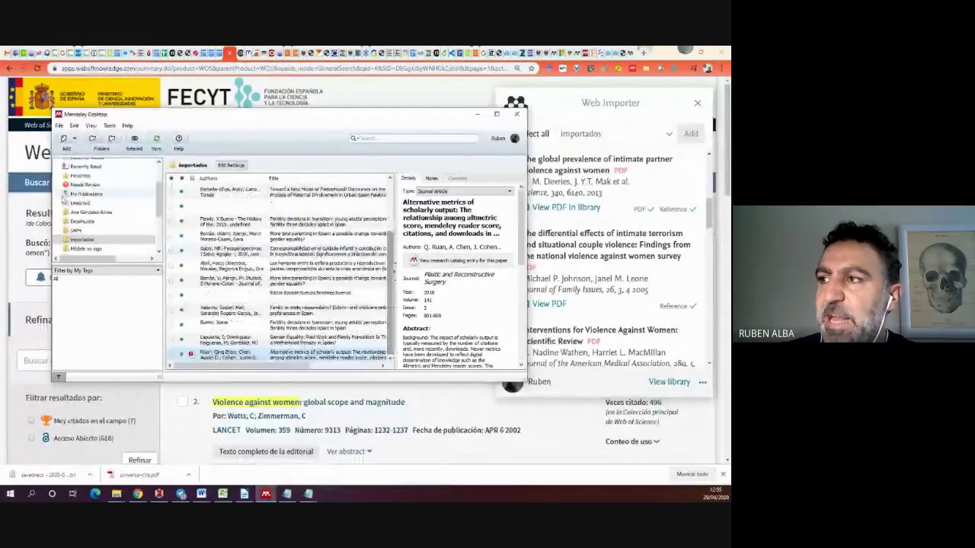
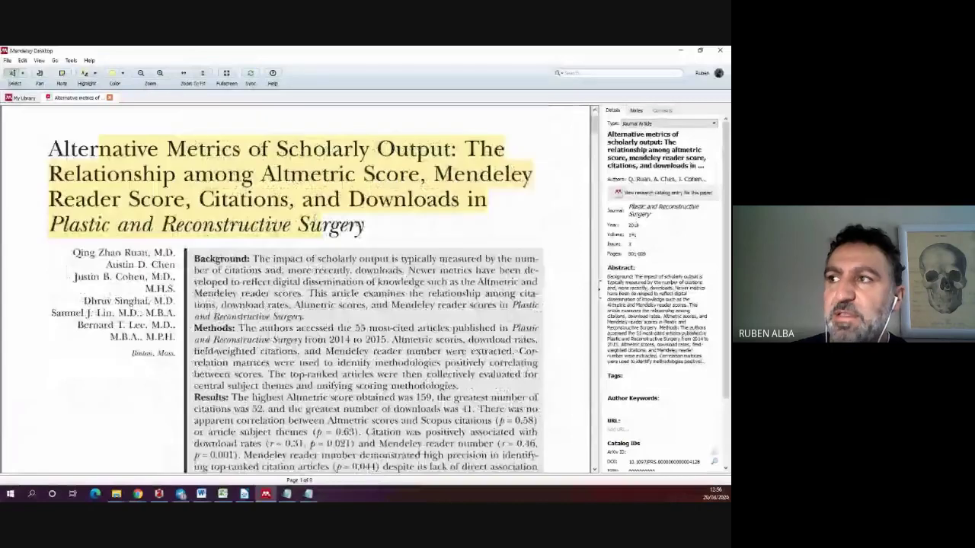
{"action": "scroll", "coordinate": [211, 270], "scroll_direction": "up", "scroll_amount": 1}
Step: Leave the PDF for the importados folder and select the Fertility decisions in transition paper
{"action": "scroll", "coordinate": [212, 270], "scroll_direction": "down", "scroll_amount": 1}
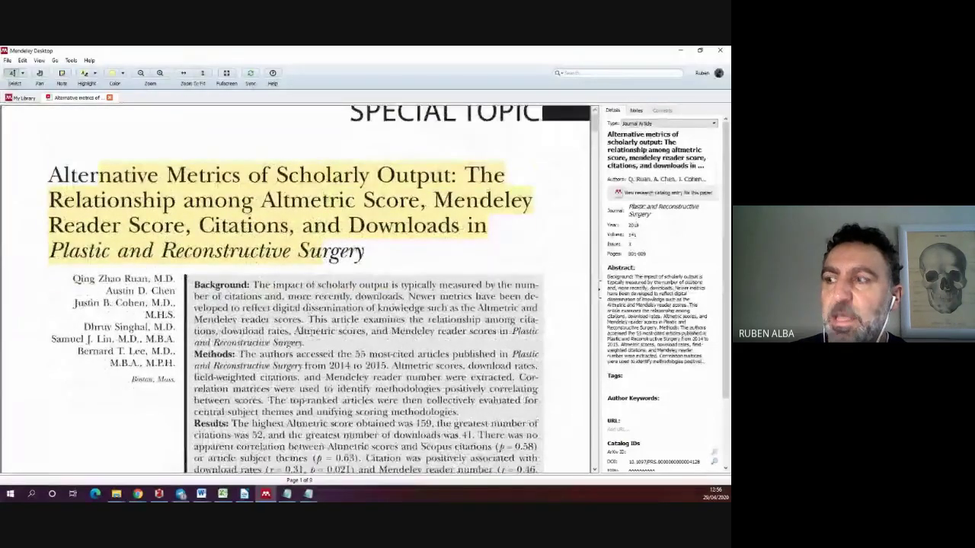
{"action": "scroll", "coordinate": [305, 282], "scroll_direction": "down", "scroll_amount": 3}
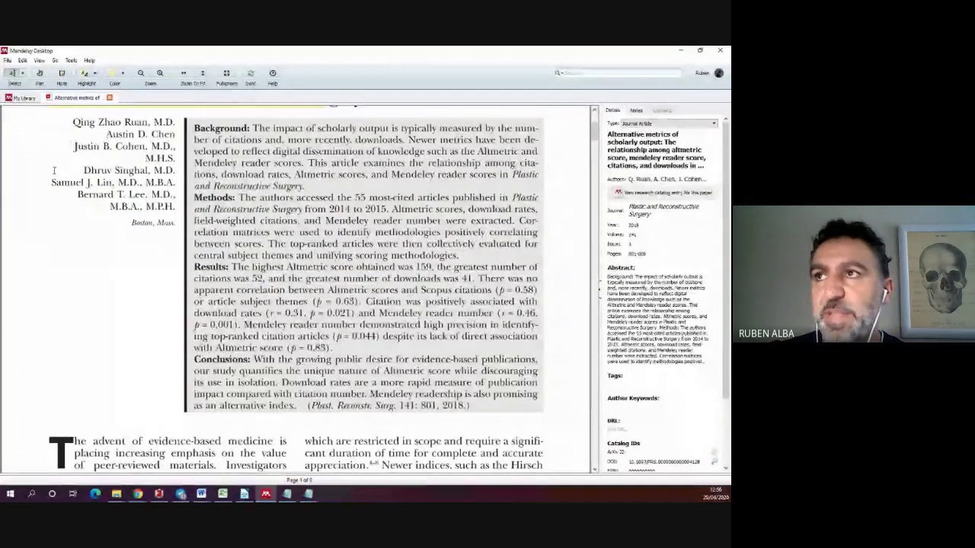
{"action": "left_click", "coordinate": [21, 97]}
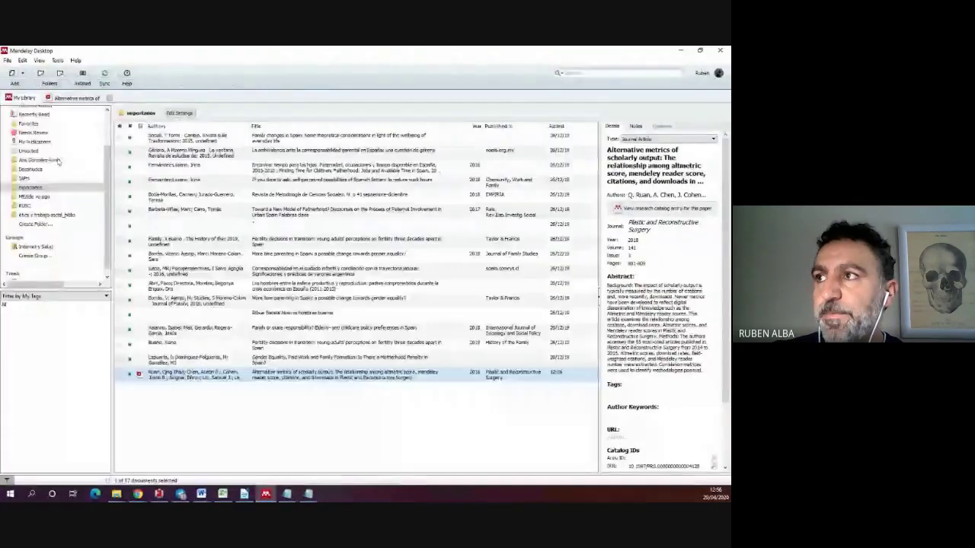
{"action": "left_click", "coordinate": [343, 241]}
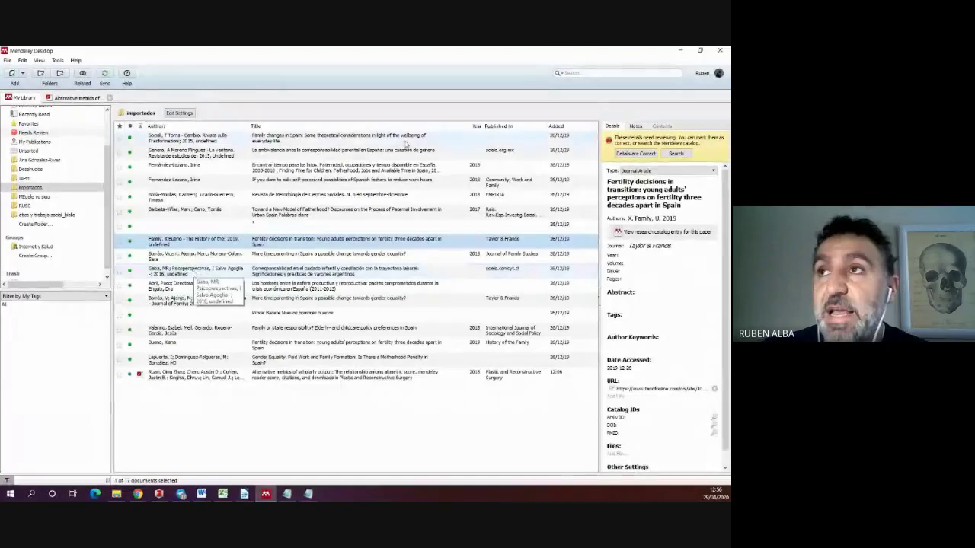
Step: Look through the File and Add menus, cancelling the Add Files picker
{"action": "left_click", "coordinate": [7, 61]}
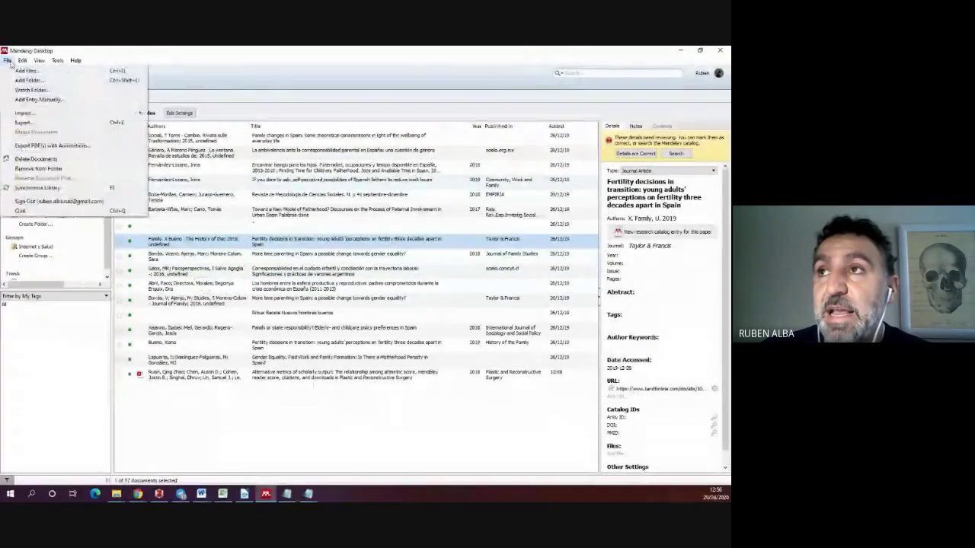
{"action": "left_click", "coordinate": [259, 64]}
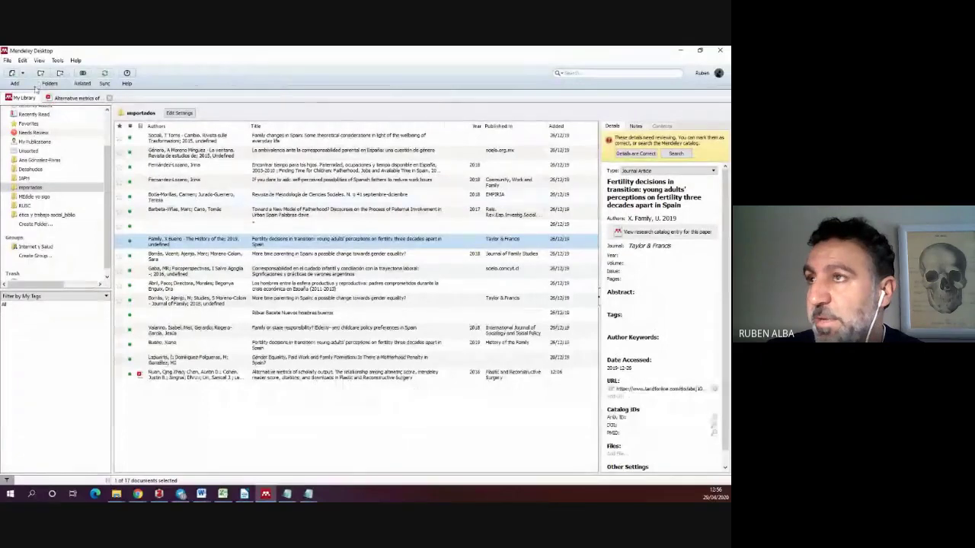
{"action": "left_click", "coordinate": [24, 73]}
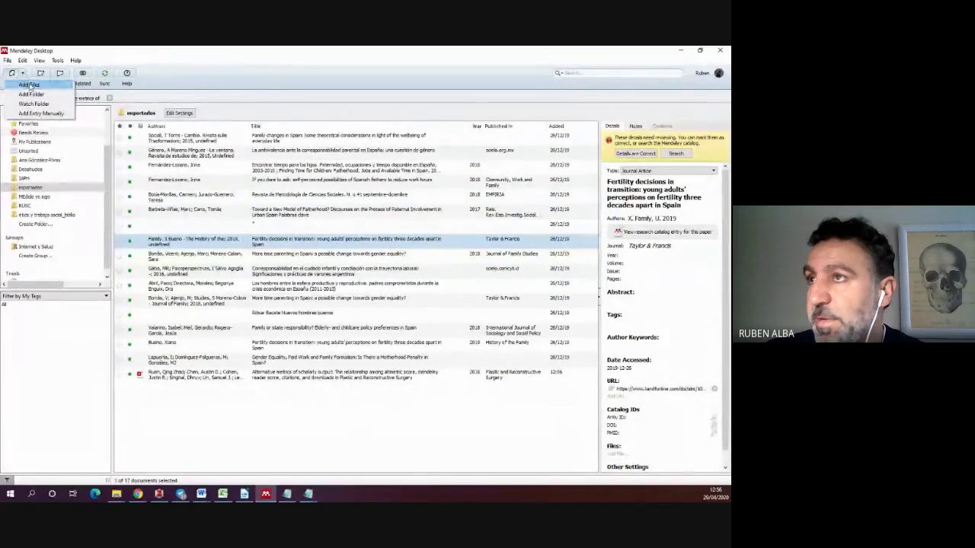
{"action": "left_click", "coordinate": [29, 85]}
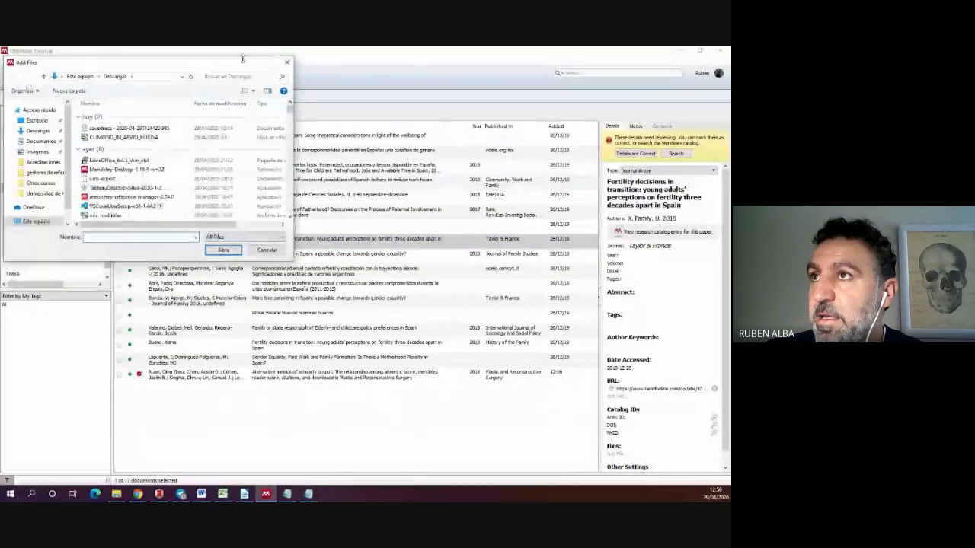
{"action": "left_click", "coordinate": [286, 61]}
Step: Create a New Folder under importados and open a blank Add Entry Manually form
{"action": "left_click", "coordinate": [43, 75]}
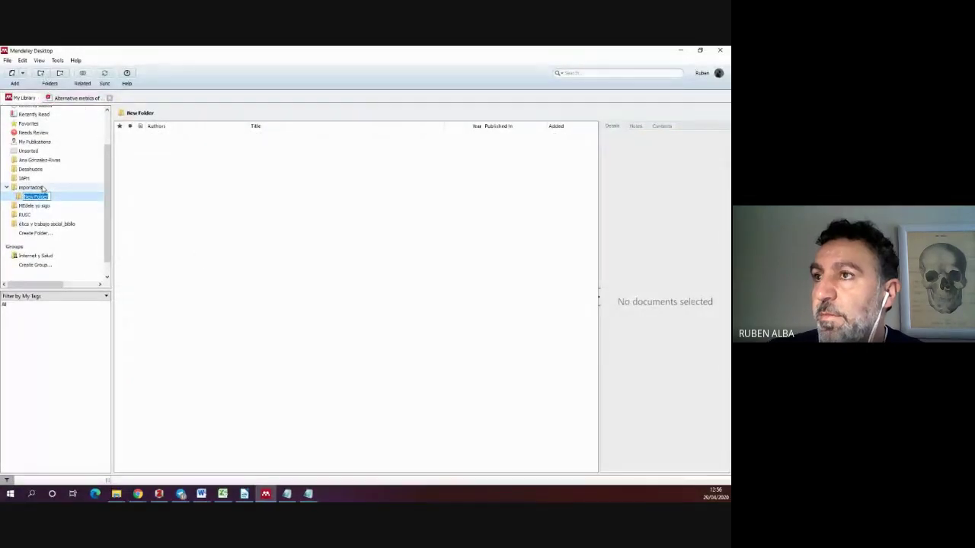
{"action": "left_click", "coordinate": [7, 60]}
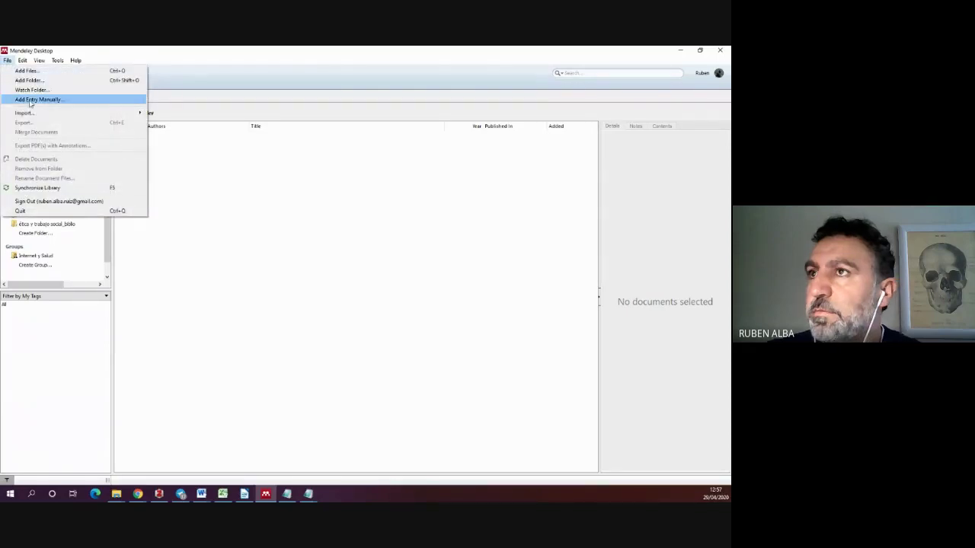
{"action": "left_click", "coordinate": [39, 99]}
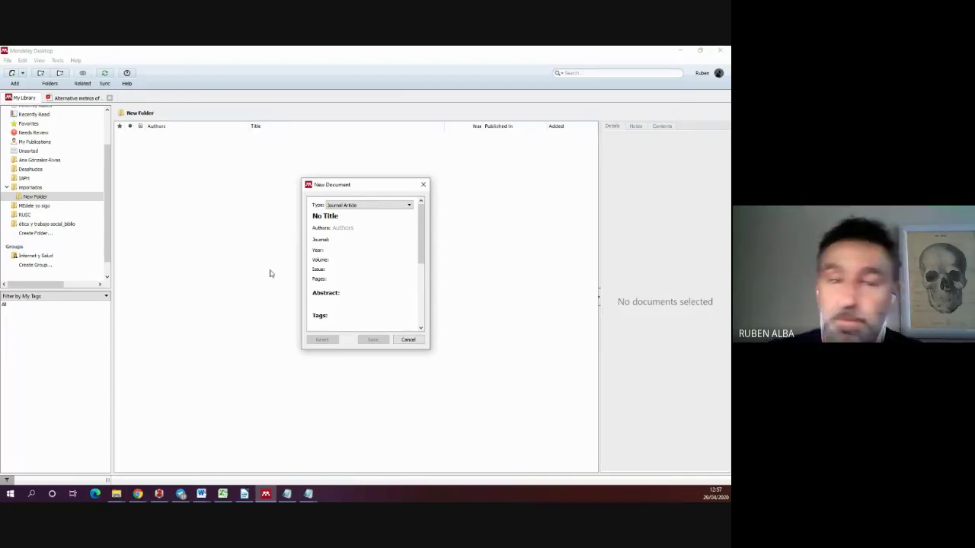
Step: Change the new reference's type to Hearing, then to Thesis
{"action": "left_click", "coordinate": [409, 206]}
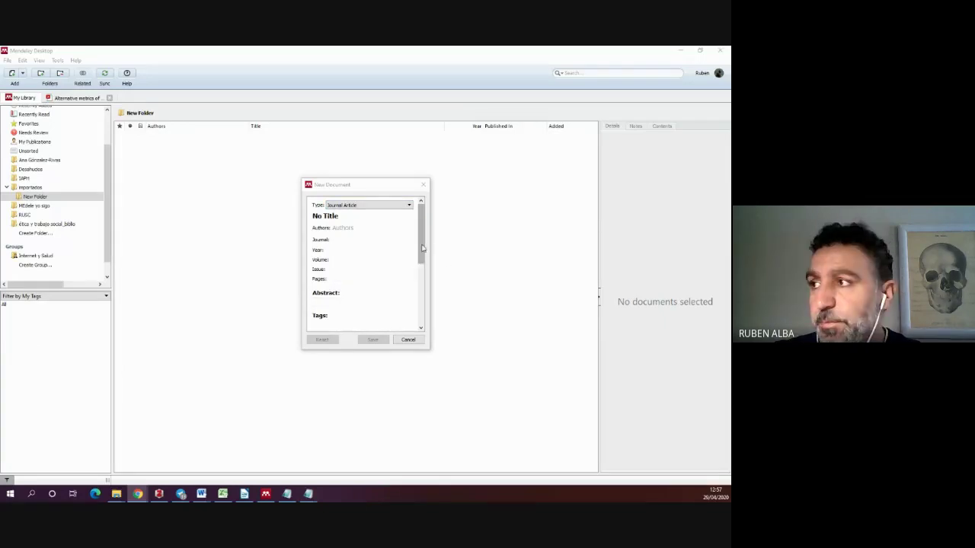
{"action": "left_click", "coordinate": [407, 205]}
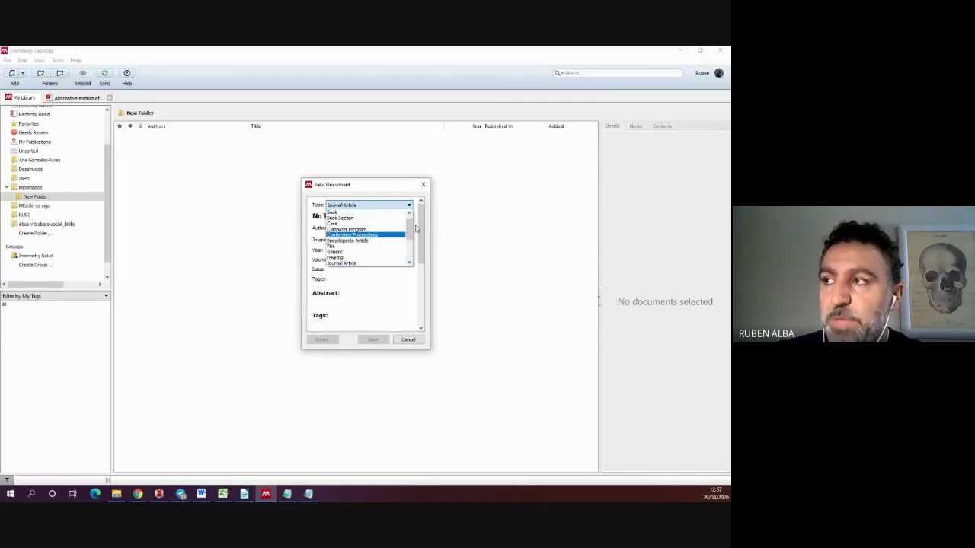
{"action": "left_click_drag", "start_coordinate": [412, 227], "coordinate": [417, 248]}
{"action": "scroll", "coordinate": [366, 237], "scroll_direction": "up", "scroll_amount": 4}
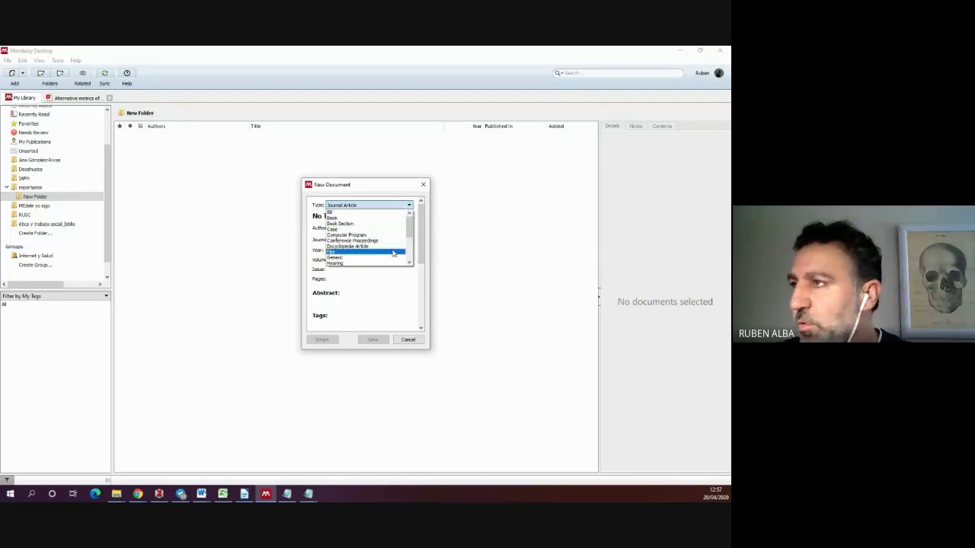
{"action": "left_click_drag", "start_coordinate": [410, 218], "coordinate": [411, 245]}
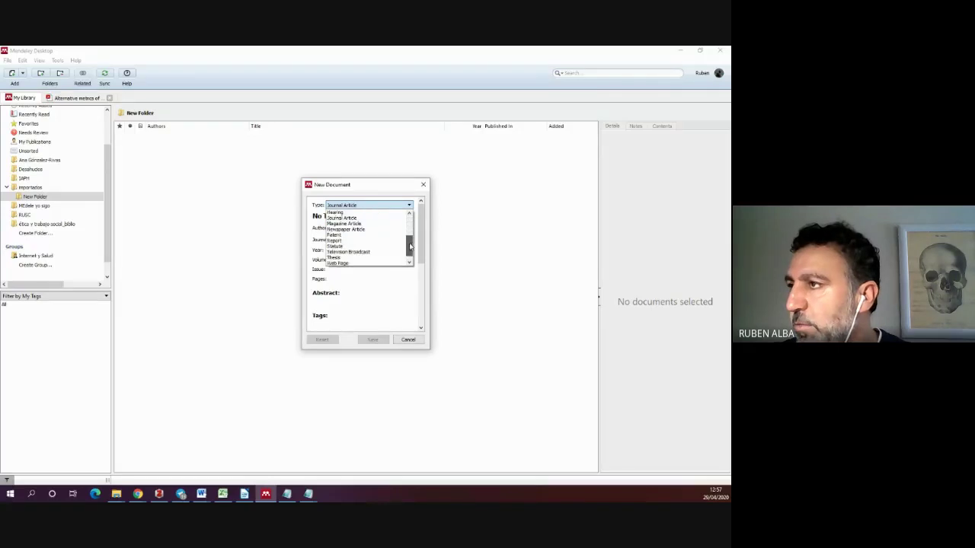
{"action": "left_click", "coordinate": [335, 212]}
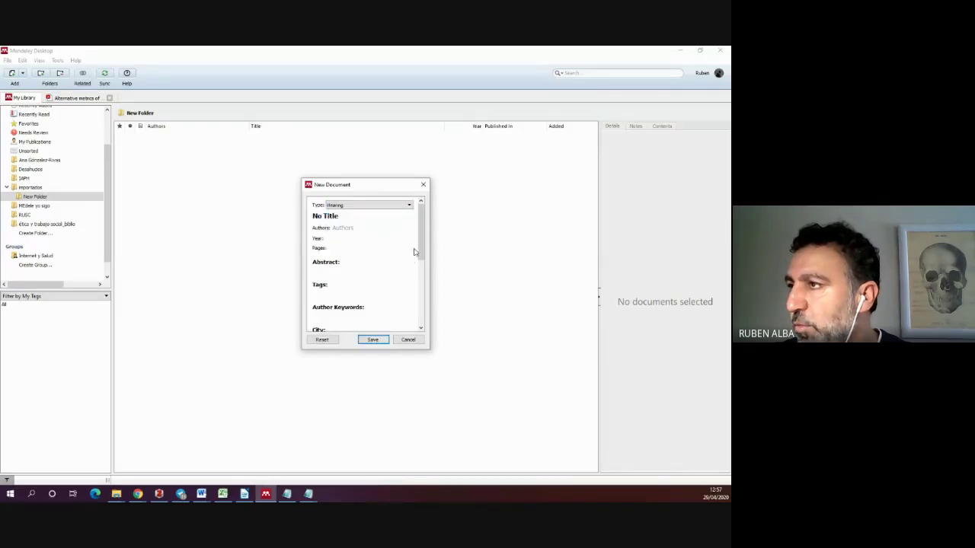
{"action": "left_click", "coordinate": [409, 205]}
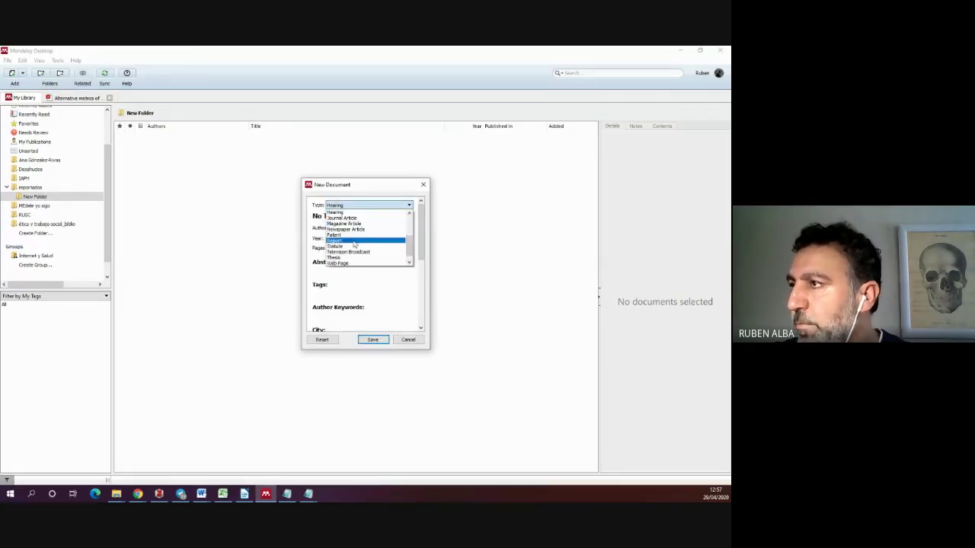
{"action": "scroll", "coordinate": [411, 248], "scroll_direction": "down", "scroll_amount": 1}
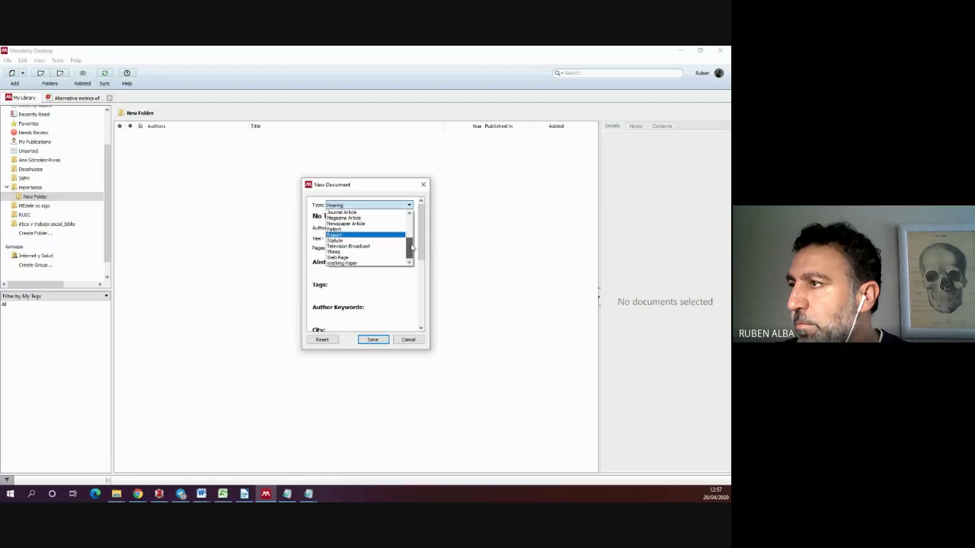
{"action": "left_click", "coordinate": [341, 252]}
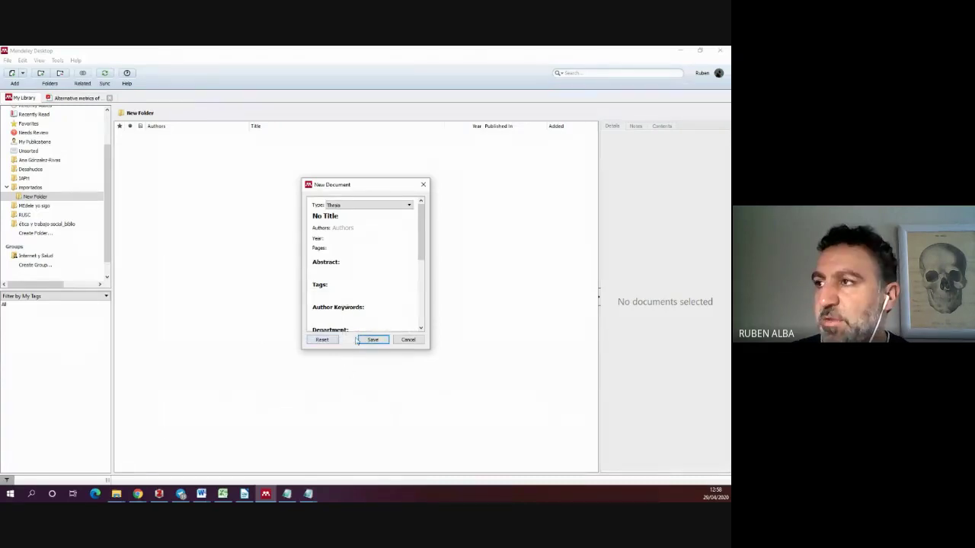
Step: Try the Authors and Pages fields, then close the form with Escape without saving
{"action": "left_click", "coordinate": [343, 228]}
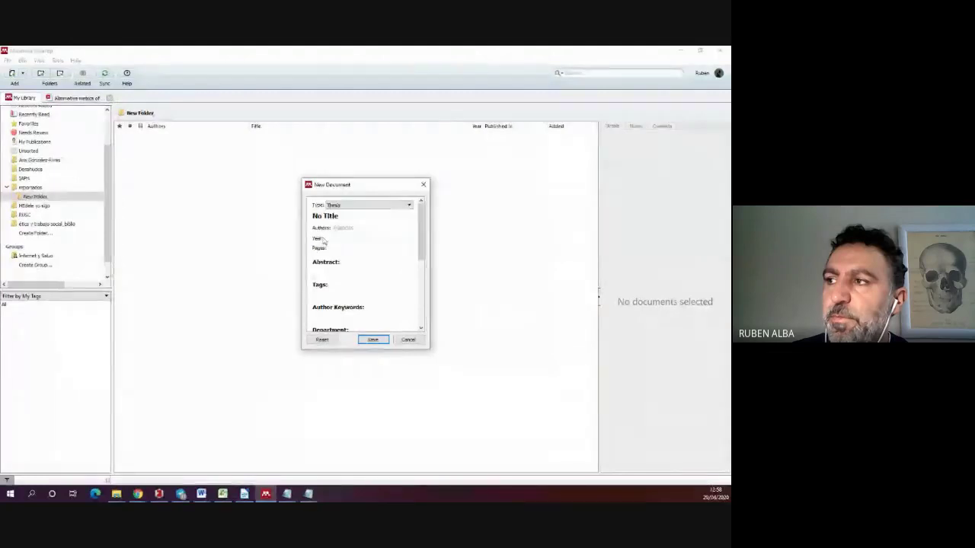
{"action": "left_click", "coordinate": [342, 246]}
{"action": "left_click", "coordinate": [345, 228]}
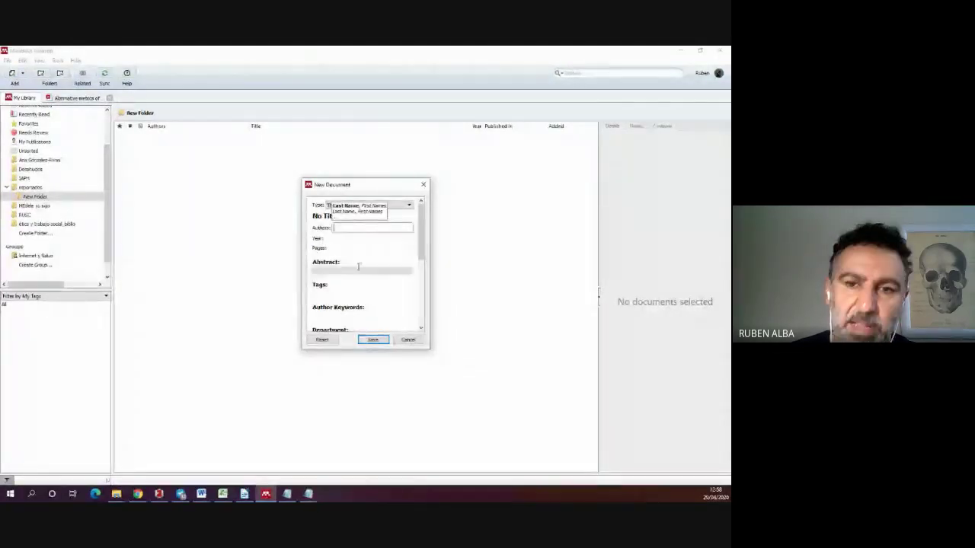
{"action": "scroll", "coordinate": [361, 297], "scroll_direction": "down", "scroll_amount": 2}
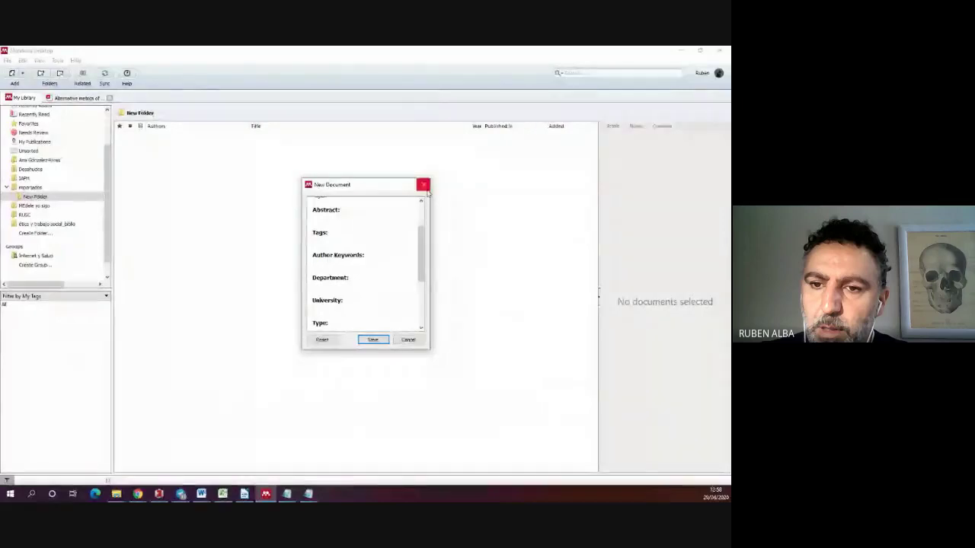
{"action": "key", "text": "Escape"}
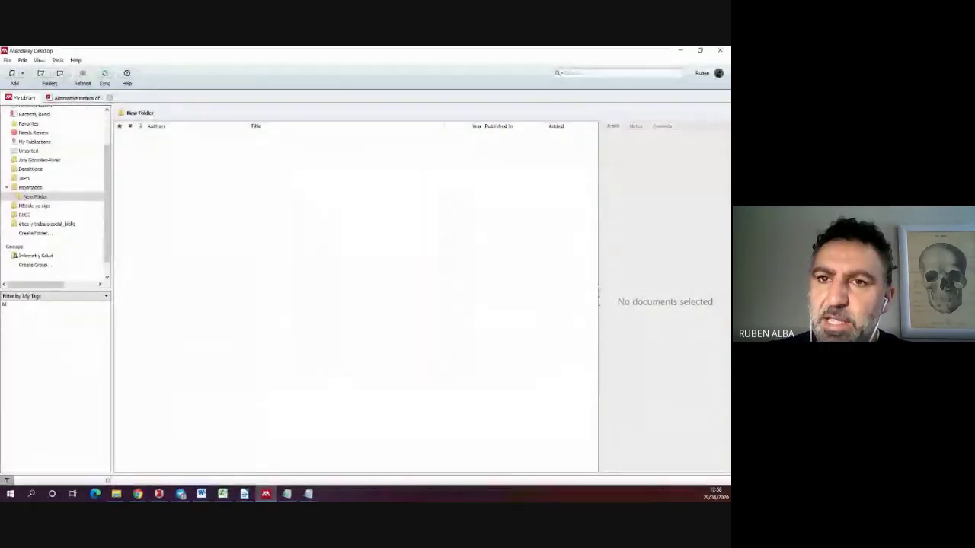
Step: Open the importados folder, then switch to the Web of Science page with the Web Importer
{"action": "key", "text": "alt+Tab"}
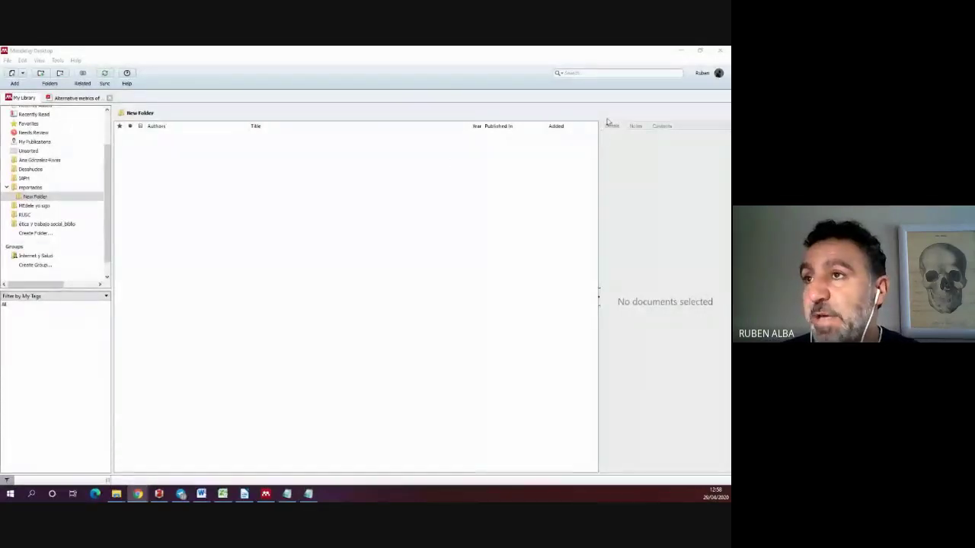
{"action": "left_click", "coordinate": [31, 188]}
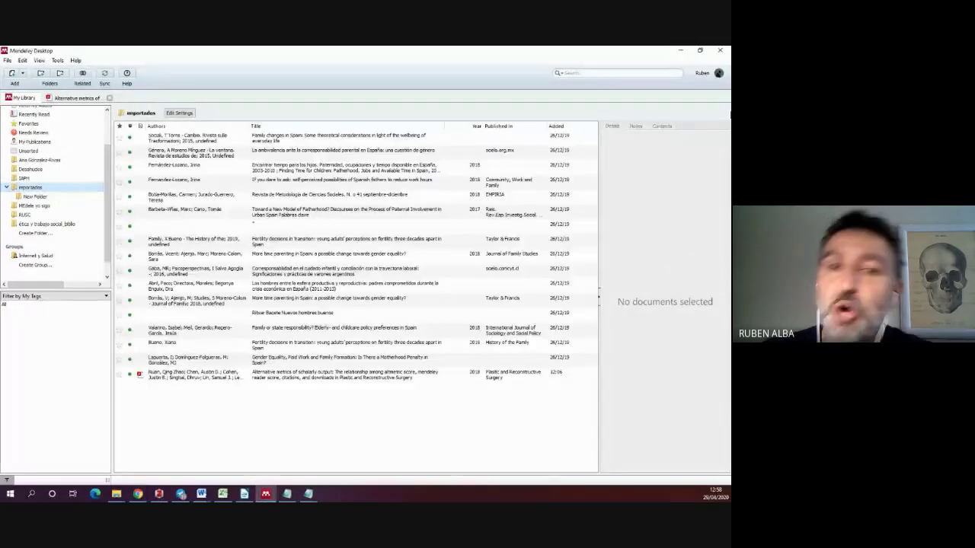
{"action": "key", "text": "alt+Tab"}
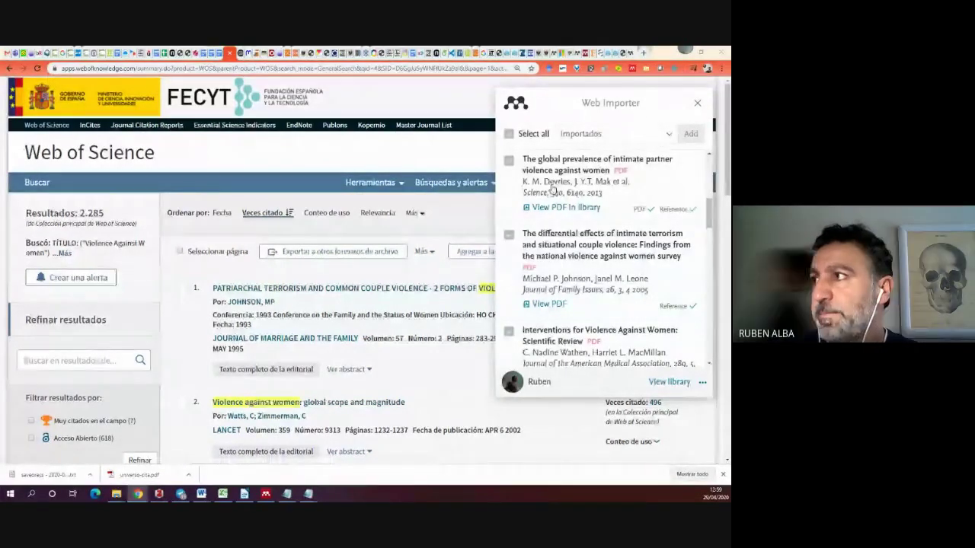
Step: Close the Web Importer panel and bring Mendeley Desktop back to the front
{"action": "left_click", "coordinate": [697, 103]}
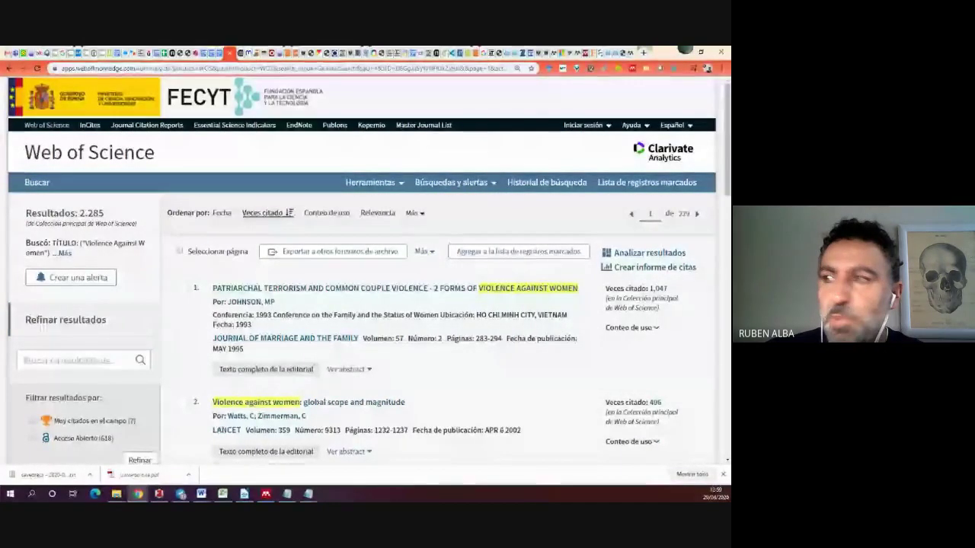
{"action": "left_click", "coordinate": [265, 493]}
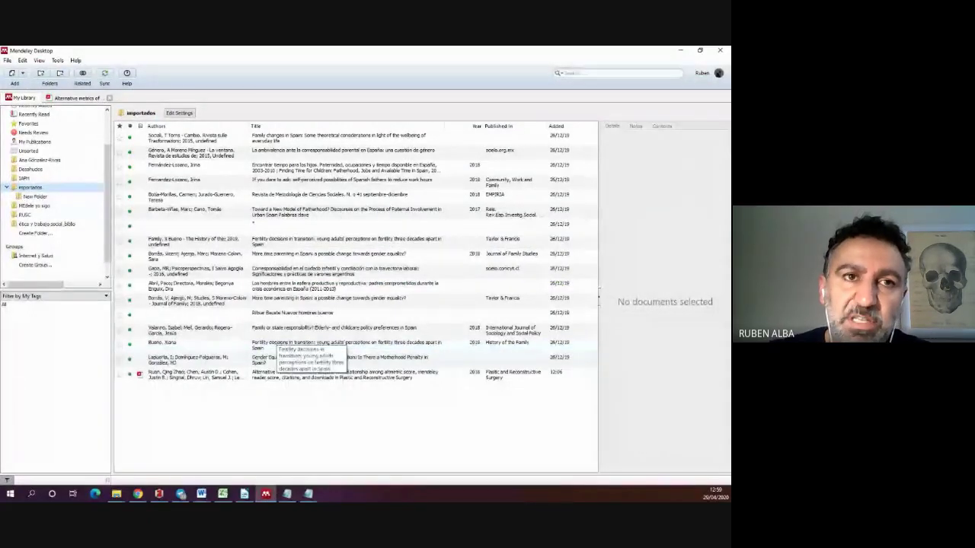
Step: Show All Documents in the library and restore the Mendeley window to a smaller size
{"action": "left_click", "coordinate": [137, 494]}
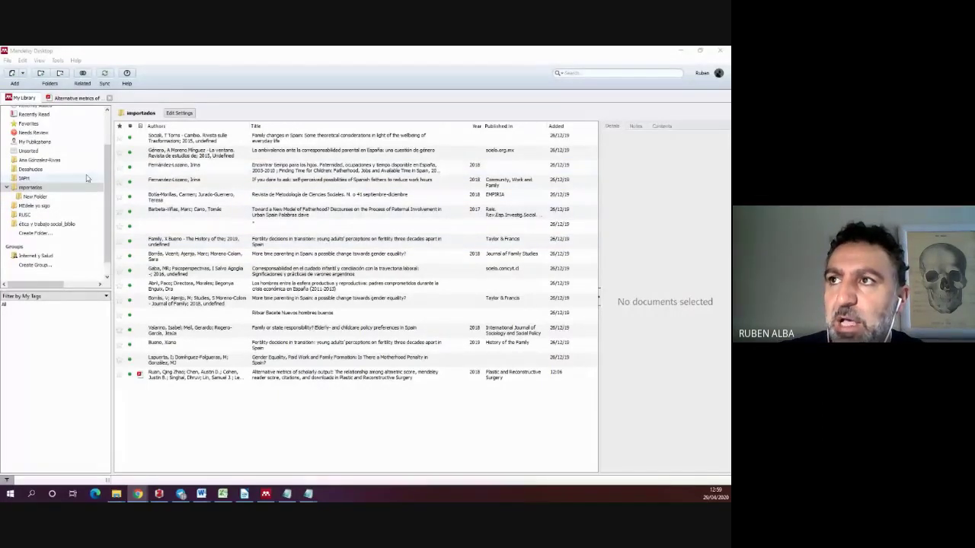
{"action": "scroll", "coordinate": [34, 156], "scroll_direction": "up", "scroll_amount": 2}
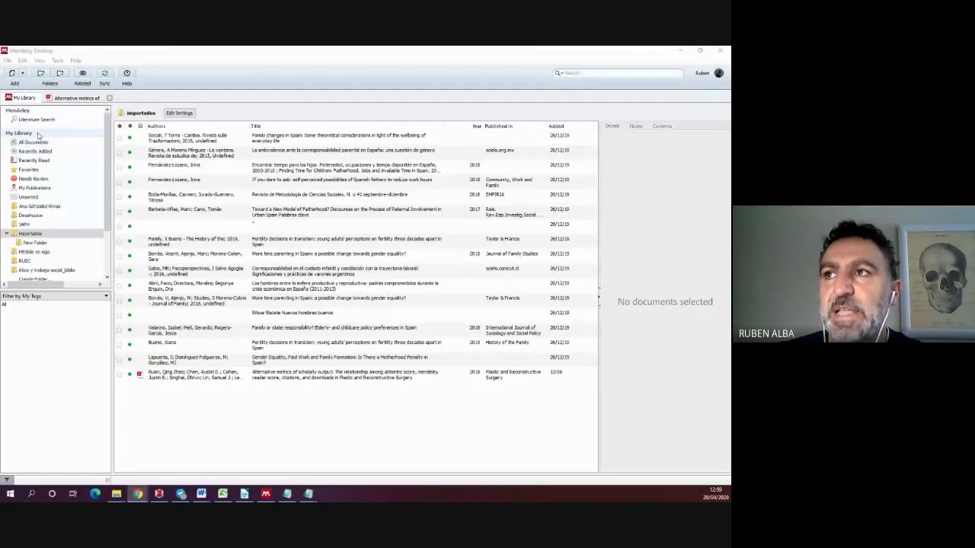
{"action": "left_click", "coordinate": [33, 143]}
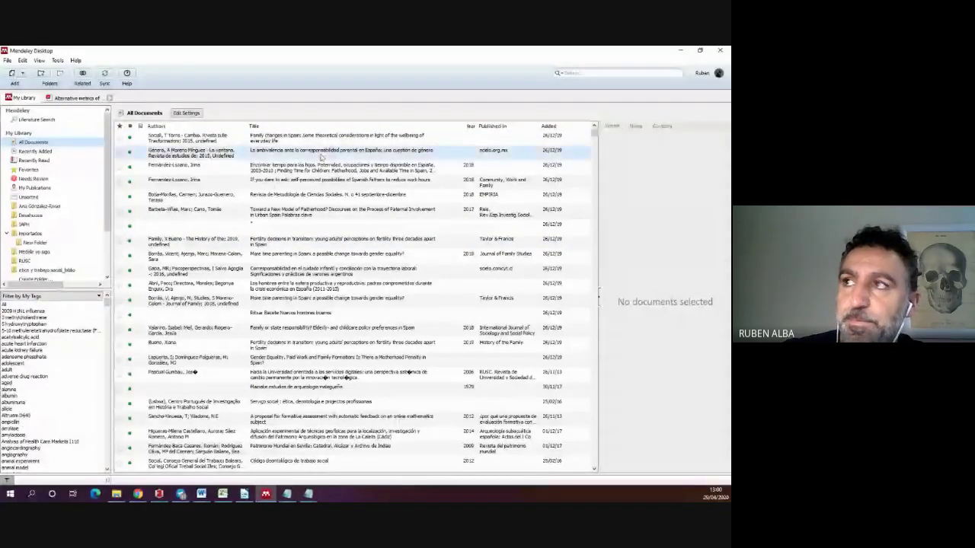
{"action": "left_click", "coordinate": [700, 50]}
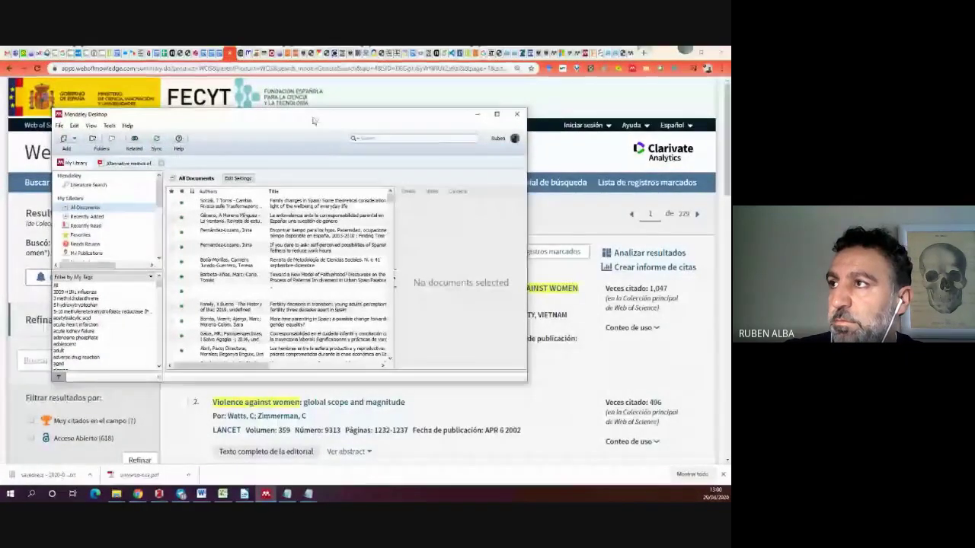
Step: Move the window over the Web of Science page and show details of the family changes in Spain paper
{"action": "left_click_drag", "start_coordinate": [311, 119], "coordinate": [382, 112]}
{"action": "scroll", "coordinate": [163, 291], "scroll_direction": "down", "scroll_amount": 2}
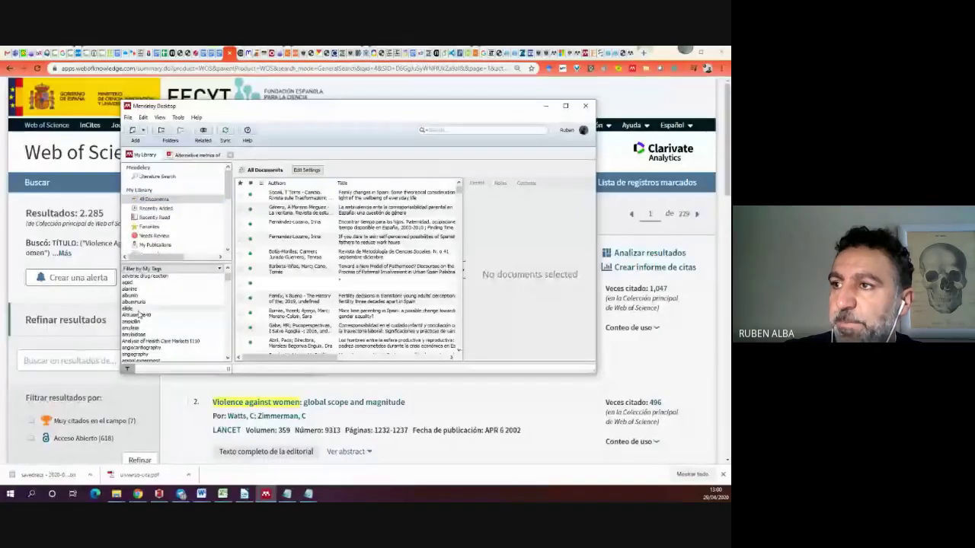
{"action": "scroll", "coordinate": [163, 290], "scroll_direction": "up", "scroll_amount": 2}
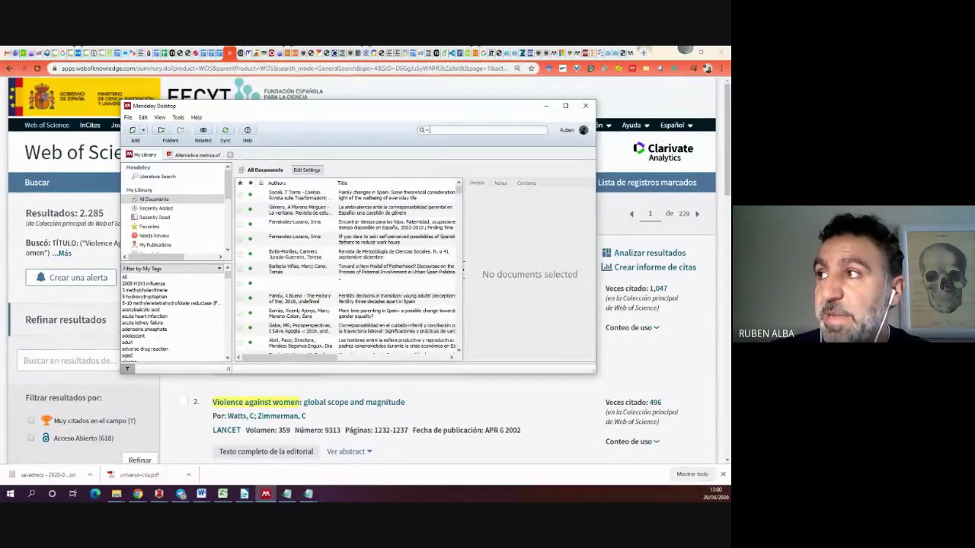
{"action": "left_click", "coordinate": [433, 128]}
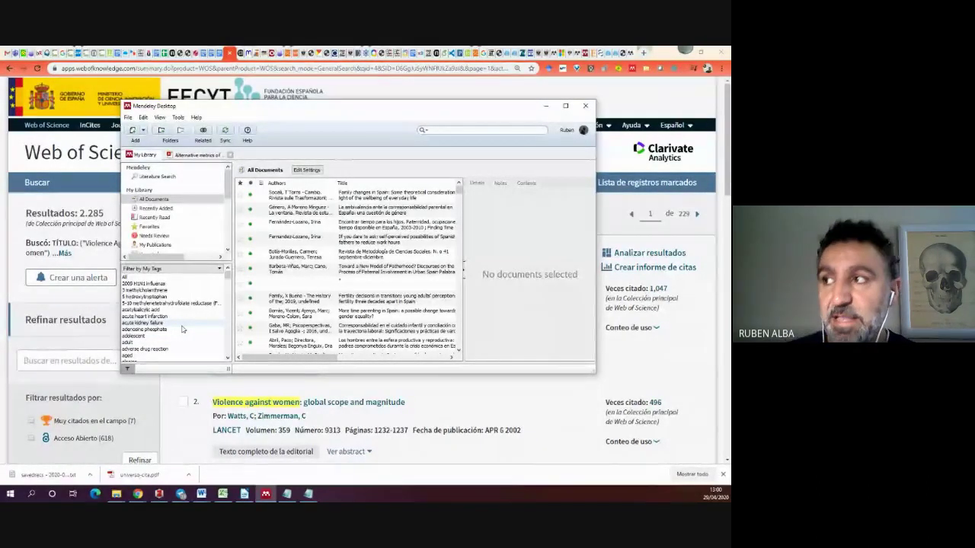
{"action": "left_click", "coordinate": [380, 197]}
{"action": "scroll", "coordinate": [381, 197], "scroll_direction": "right", "scroll_amount": 1}
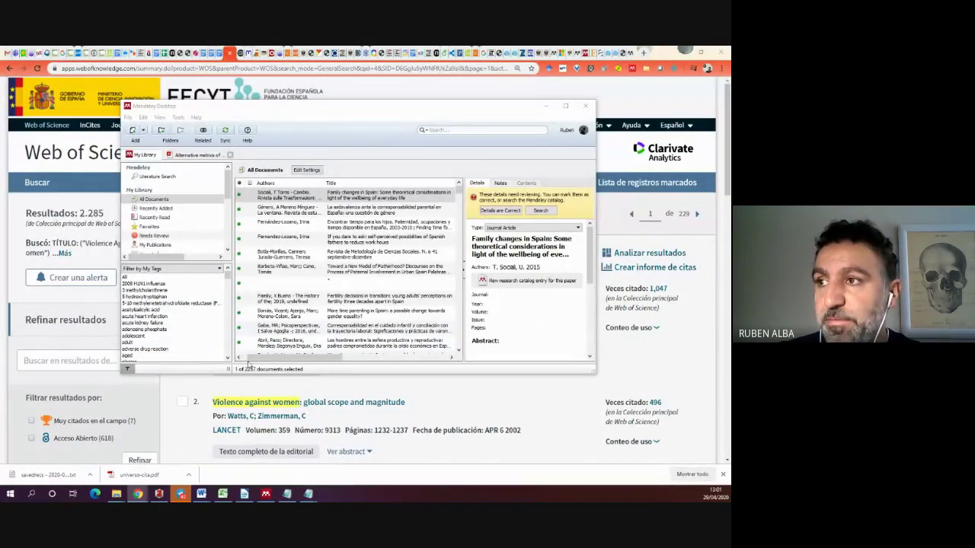
Step: Scroll through the 2237 documents and the Filter by My Tags list
{"action": "scroll", "coordinate": [340, 259], "scroll_direction": "down", "scroll_amount": 3}
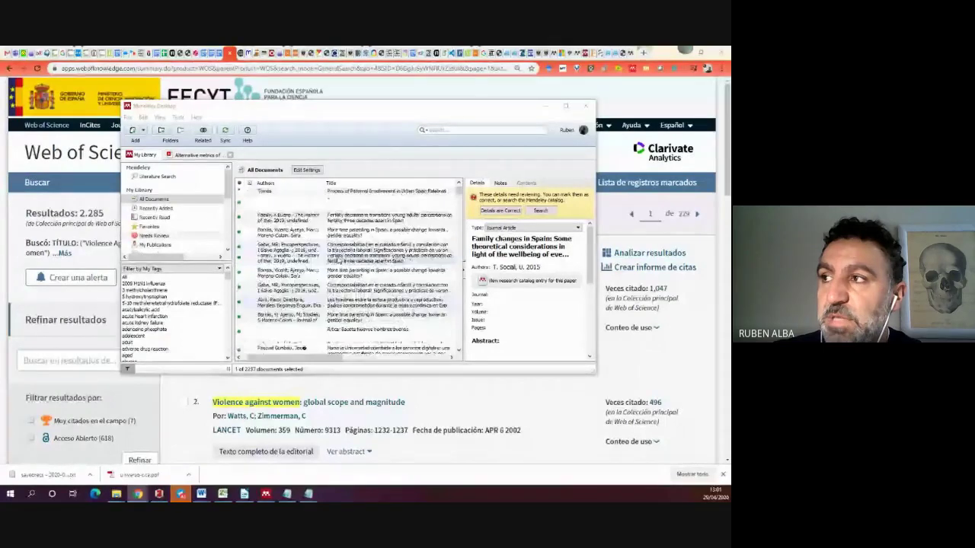
{"action": "scroll", "coordinate": [163, 327], "scroll_direction": "down", "scroll_amount": 1}
{"action": "scroll", "coordinate": [163, 324], "scroll_direction": "down", "scroll_amount": 10}
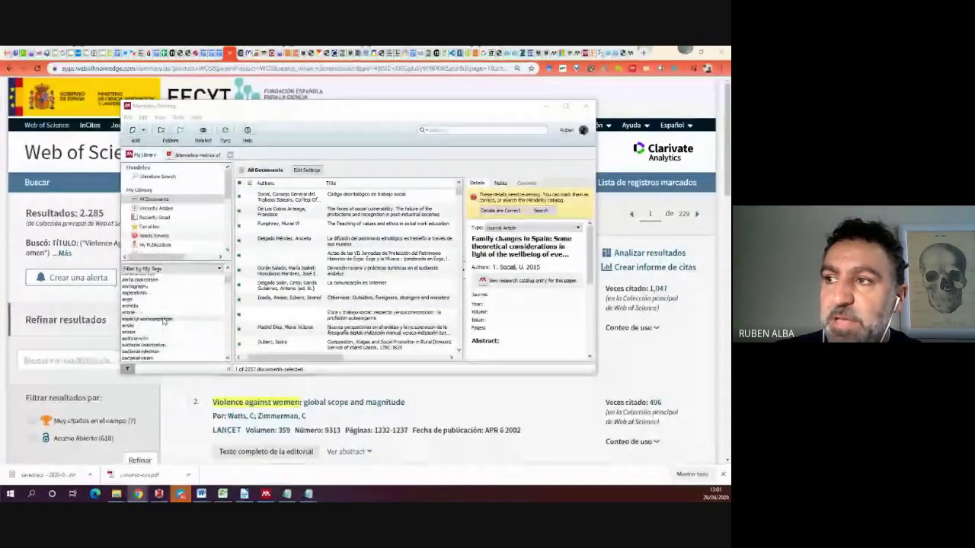
{"action": "scroll", "coordinate": [315, 229], "scroll_direction": "down", "scroll_amount": 5}
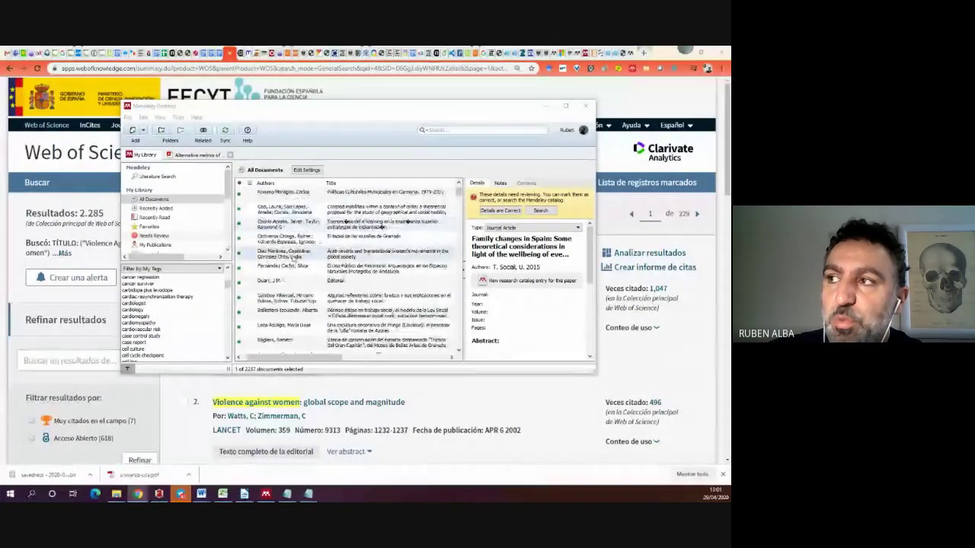
{"action": "scroll", "coordinate": [158, 304], "scroll_direction": "down", "scroll_amount": 5}
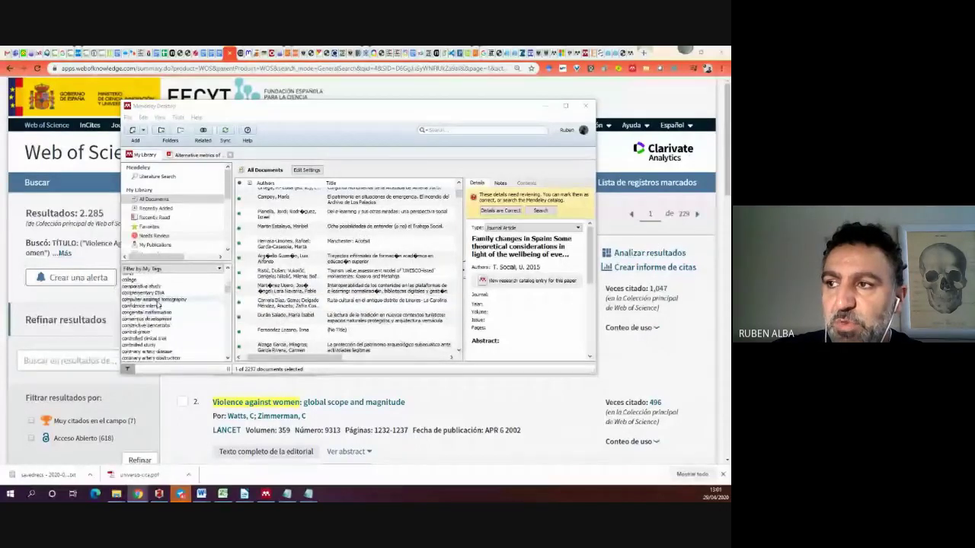
{"action": "scroll", "coordinate": [157, 305], "scroll_direction": "down", "scroll_amount": 5}
{"action": "scroll", "coordinate": [158, 304], "scroll_direction": "down", "scroll_amount": 10}
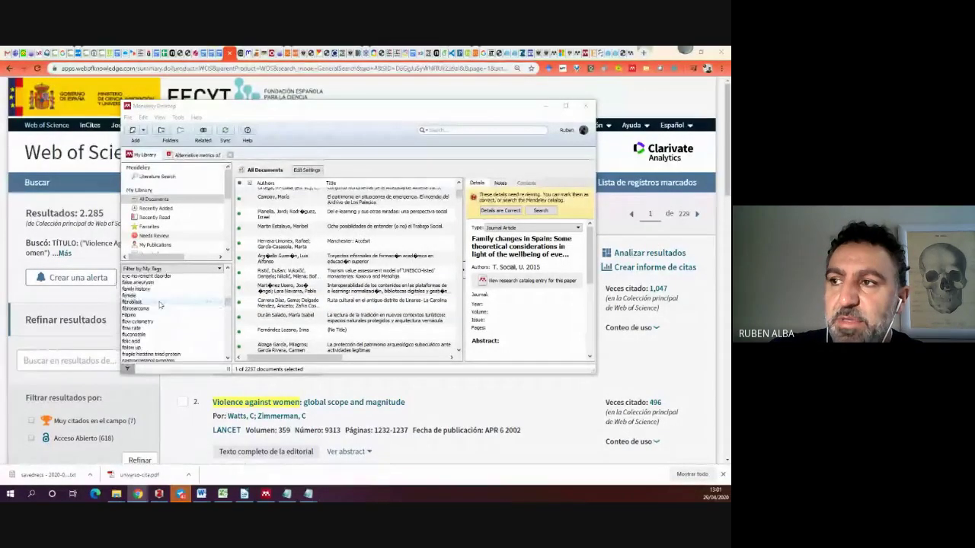
{"action": "scroll", "coordinate": [158, 311], "scroll_direction": "down", "scroll_amount": 3}
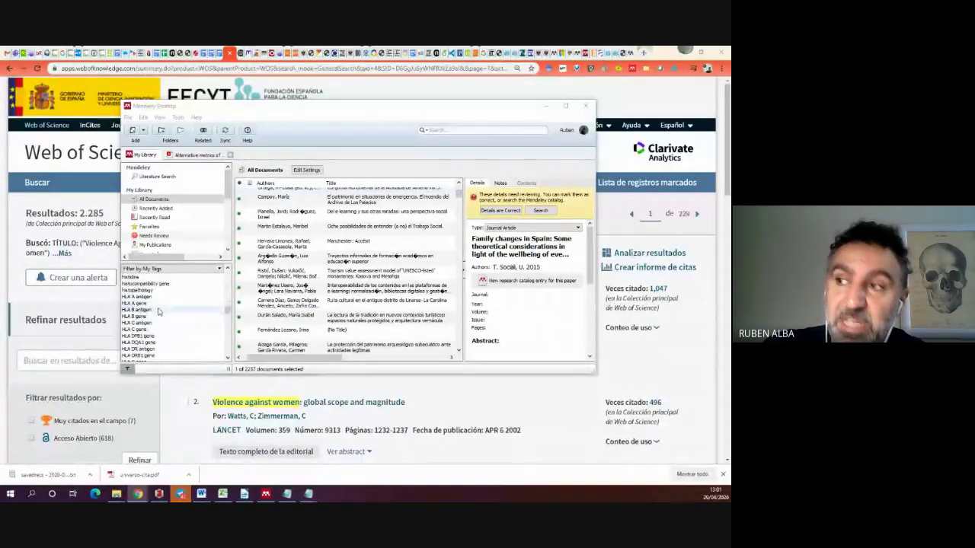
{"action": "scroll", "coordinate": [158, 313], "scroll_direction": "down", "scroll_amount": 4}
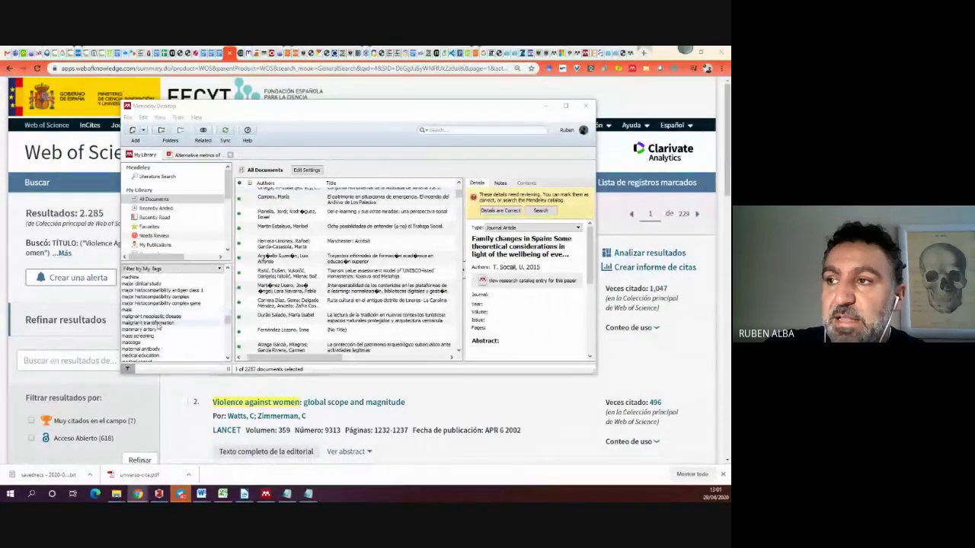